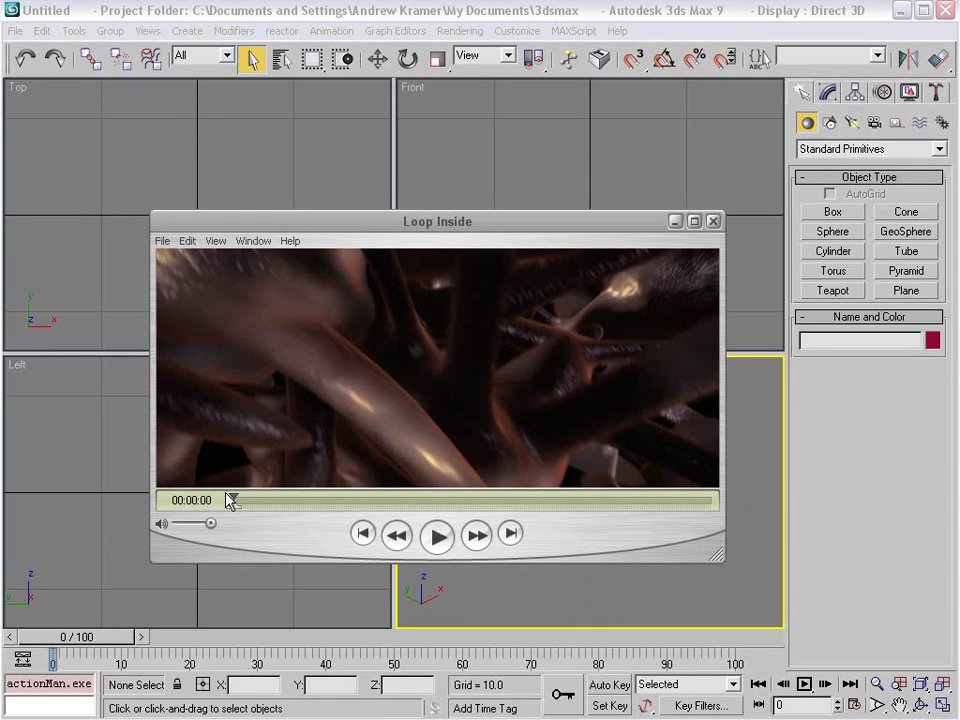
- Skip ahead in the Loop Inside reference clip in QuickTime, then play and pause it
left_click_drag(233, 500, 322, 517)
key("space")
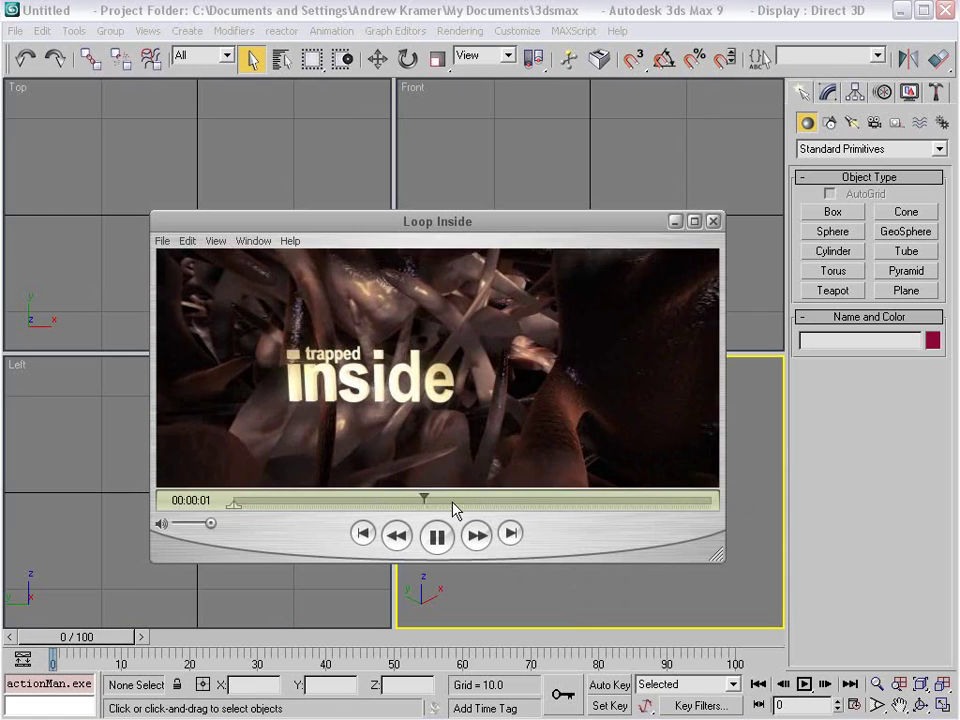
key("space")
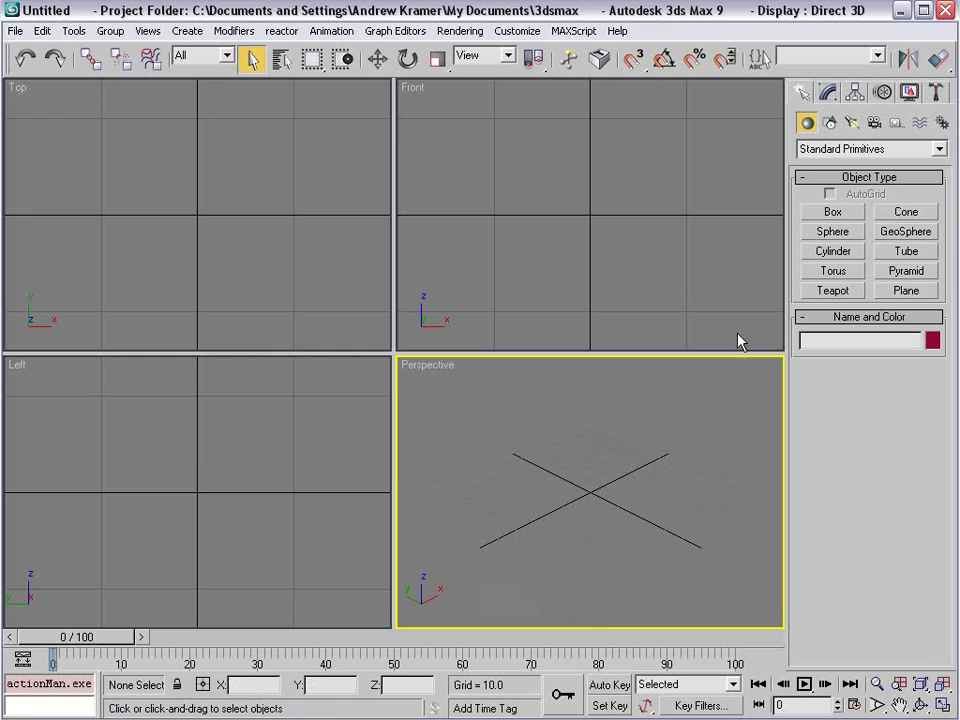
- Create a sphere at the scene centre and lower its segments to 8, then 12
left_click(833, 232)
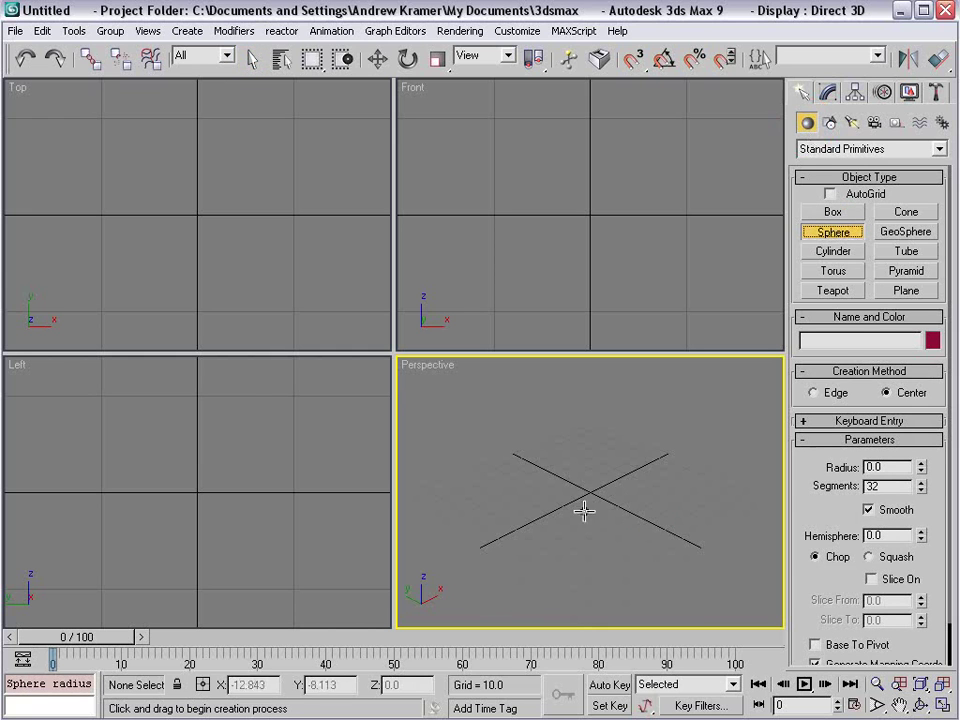
left_click_drag(592, 490, 626, 594)
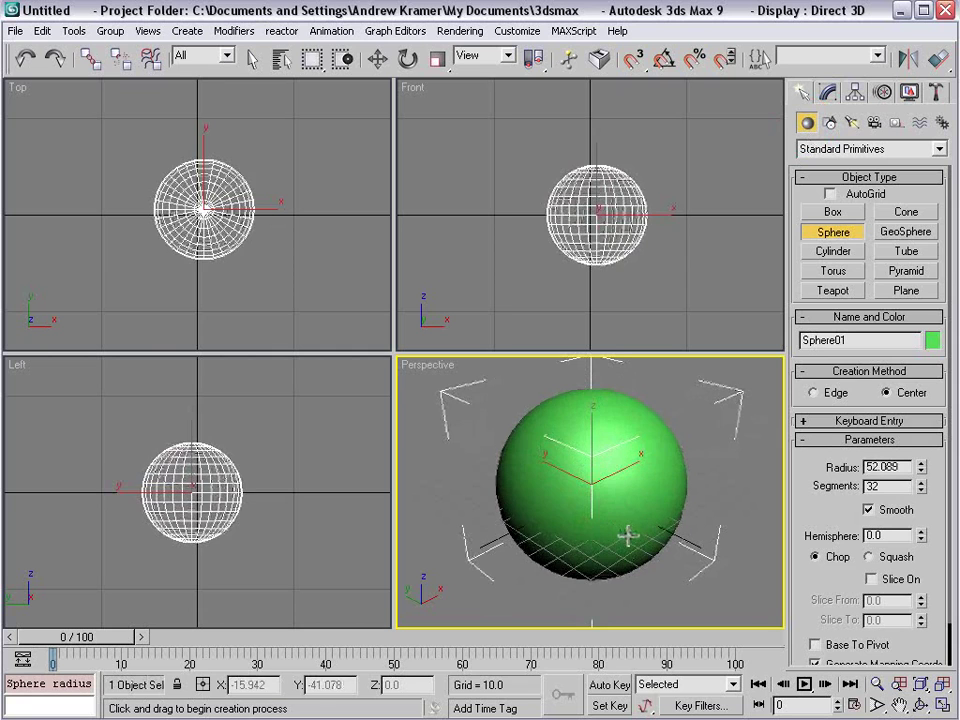
left_click(828, 94)
left_click(900, 477)
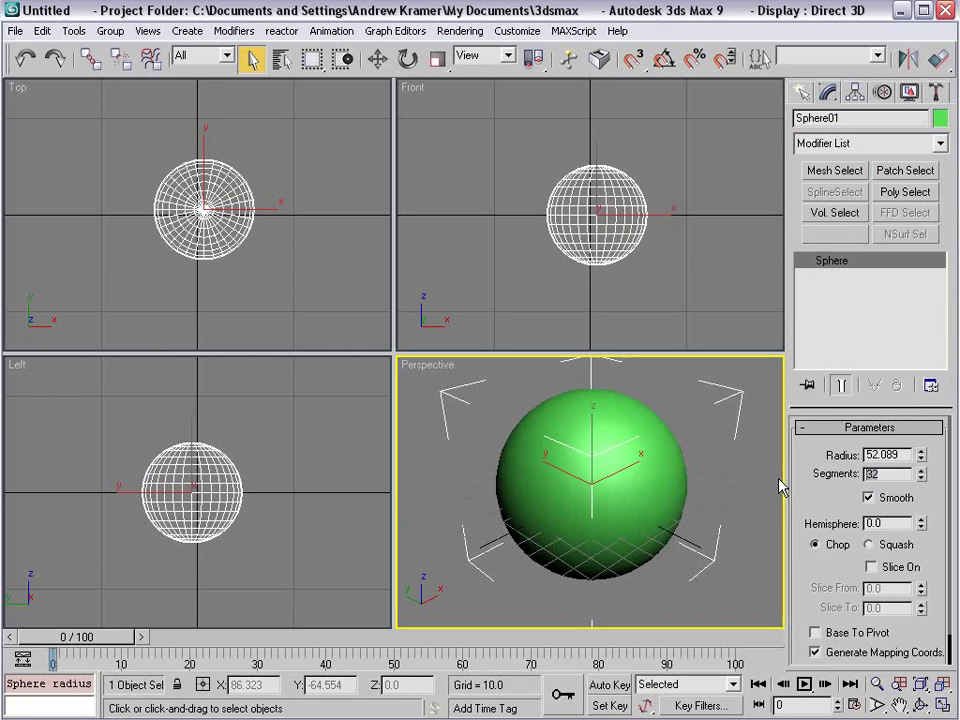
type("8")
key("Return")
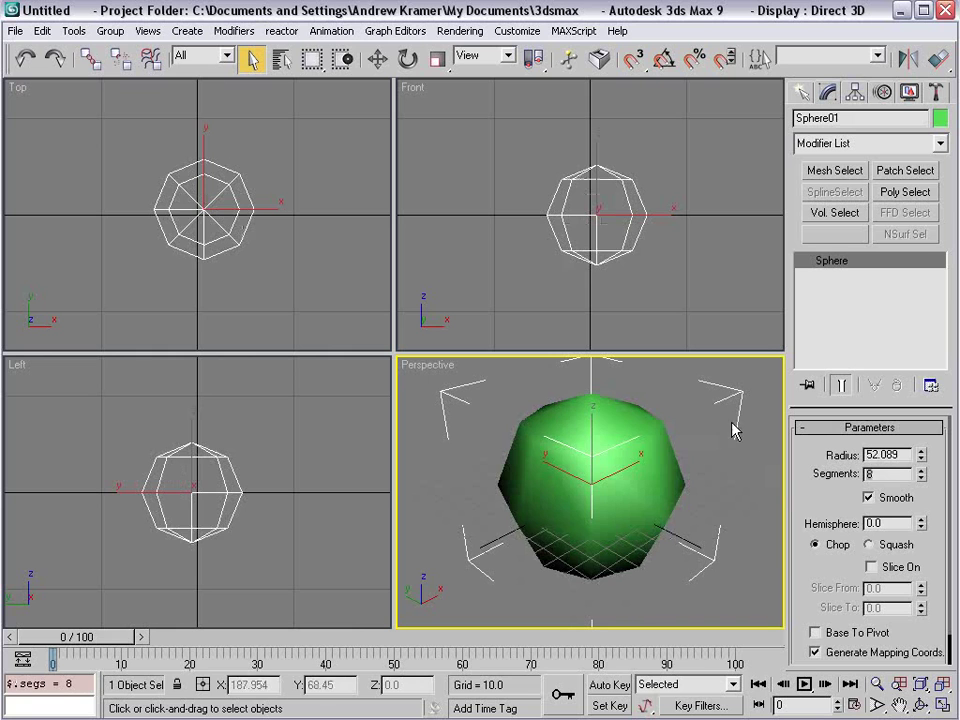
type("12")
key("Return")
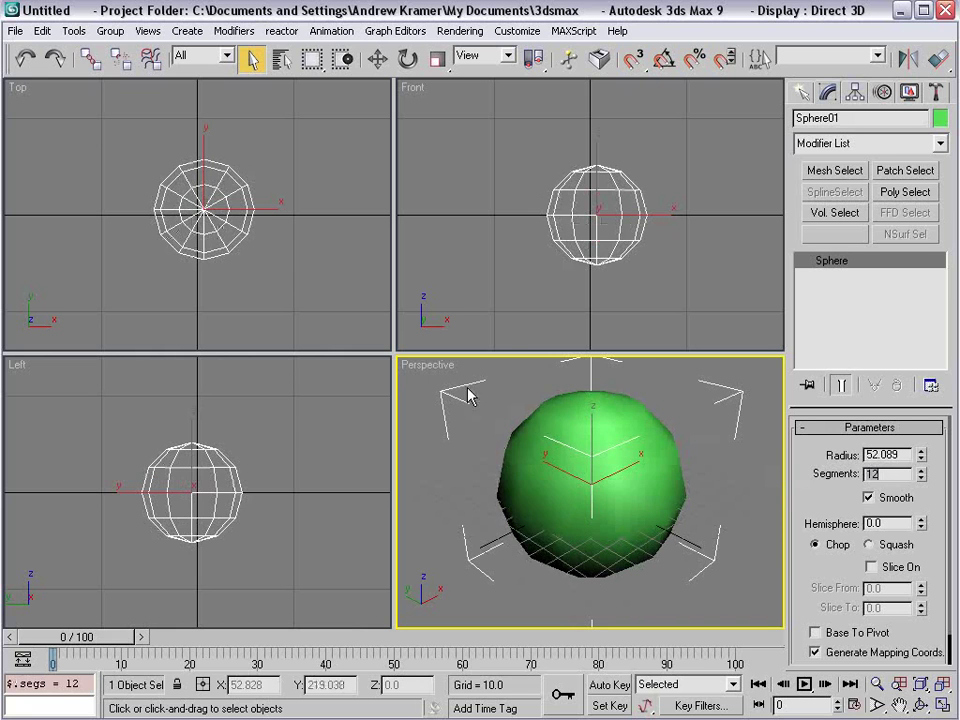
- Show Edged Faces in the Perspective view and raise the sphere's segments to 18
right_click(428, 368)
left_click(470, 450)
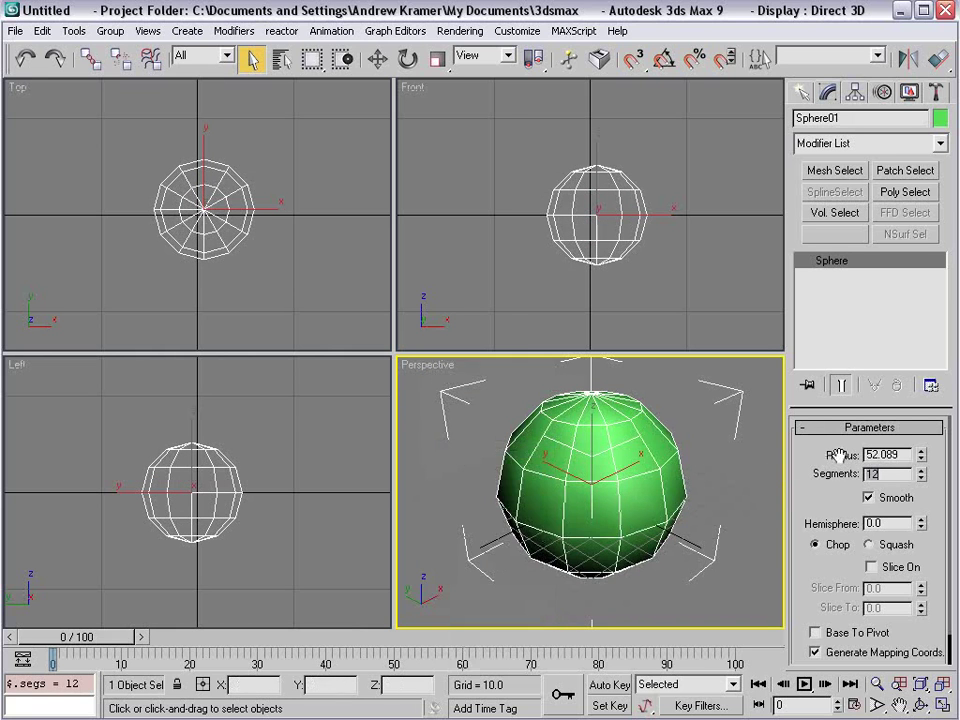
left_click_drag(924, 478, 924, 450)
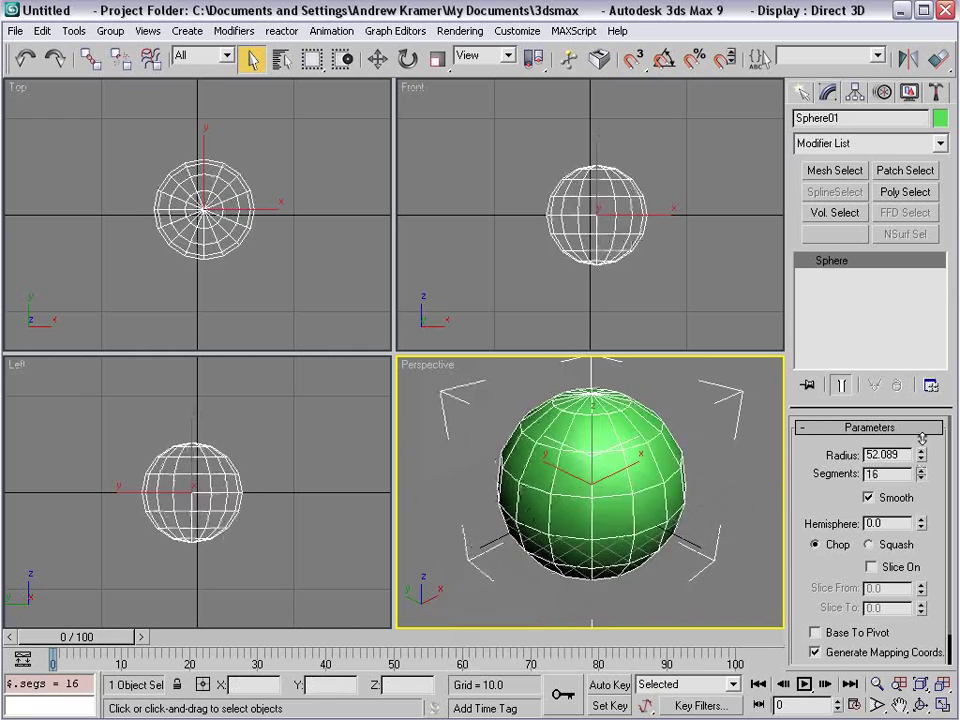
middle_click_drag(577, 511, 540, 420, "alt")
- Convert the sphere to an Editable Poly and enter Polygon mode with a two-column panel
right_click(540, 420)
mouse_move(600, 574)
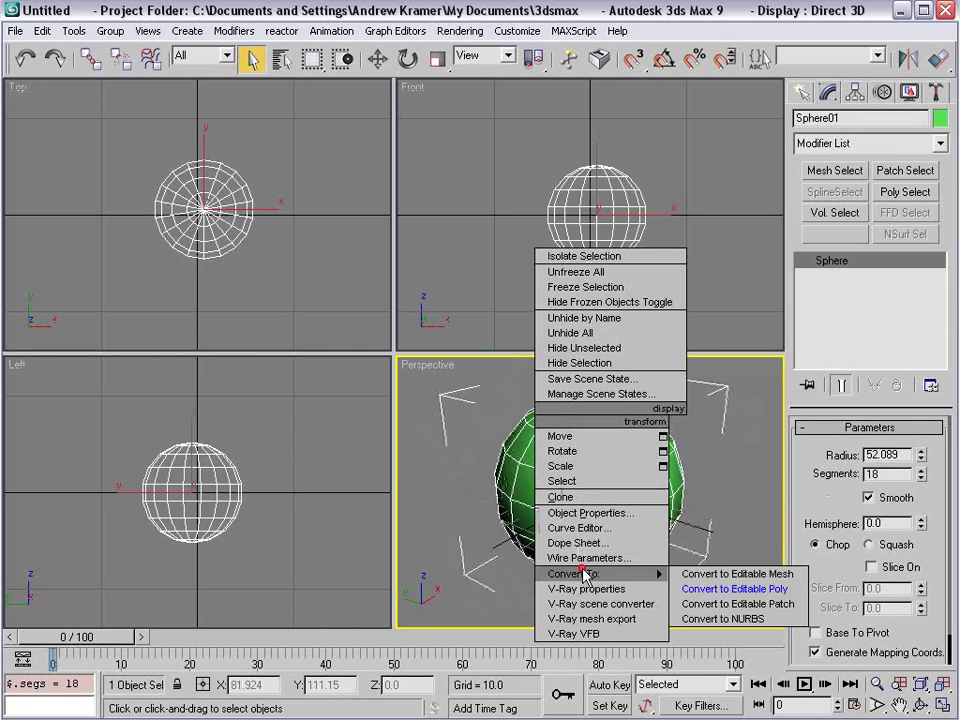
left_click(795, 596)
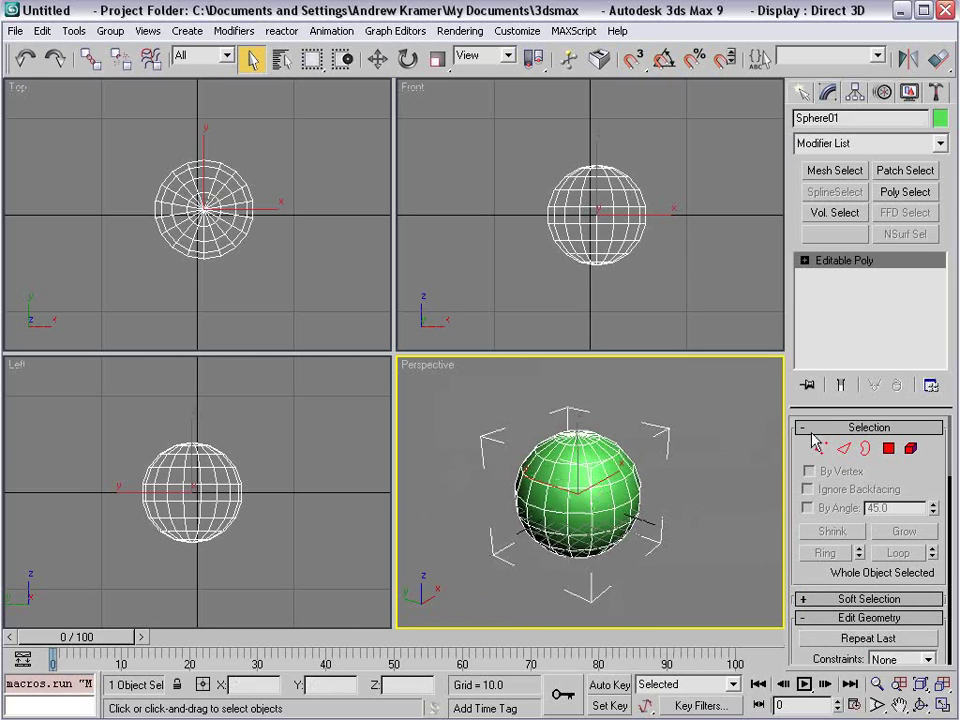
left_click_drag(785, 410, 706, 420)
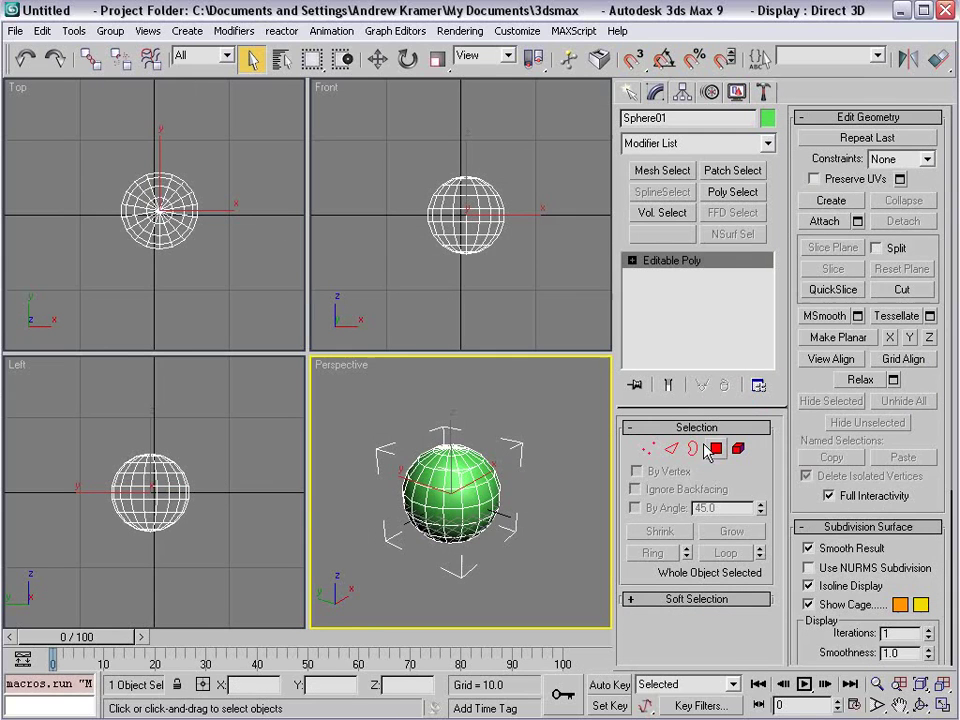
left_click(716, 449)
scroll(499, 512, "up", 3)
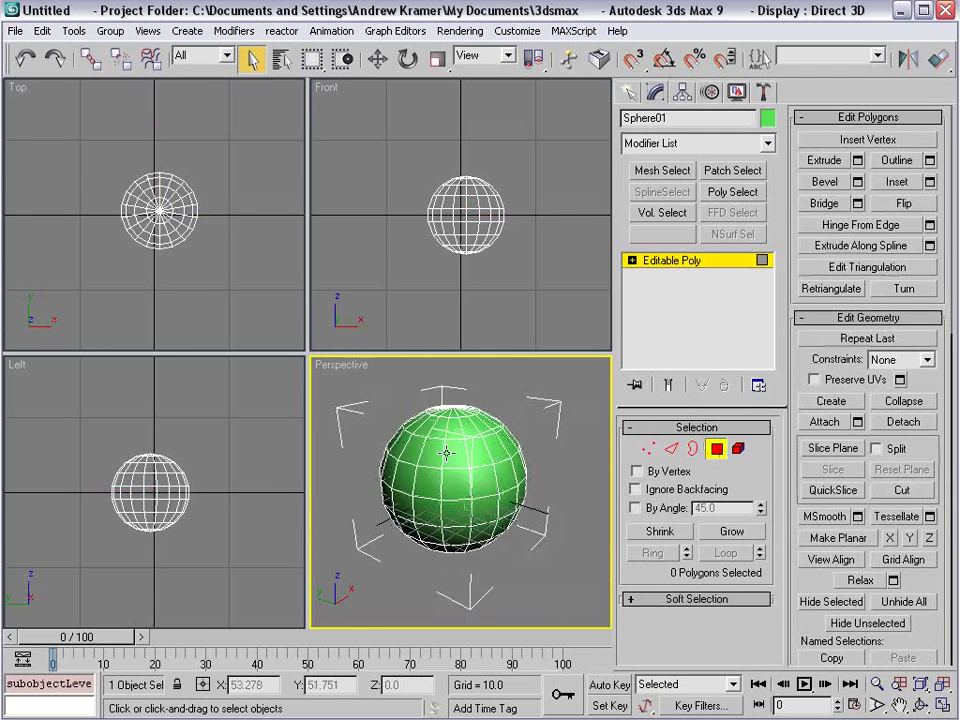
- Select a first batch of scattered faces across the front of the sphere
left_click(414, 455)
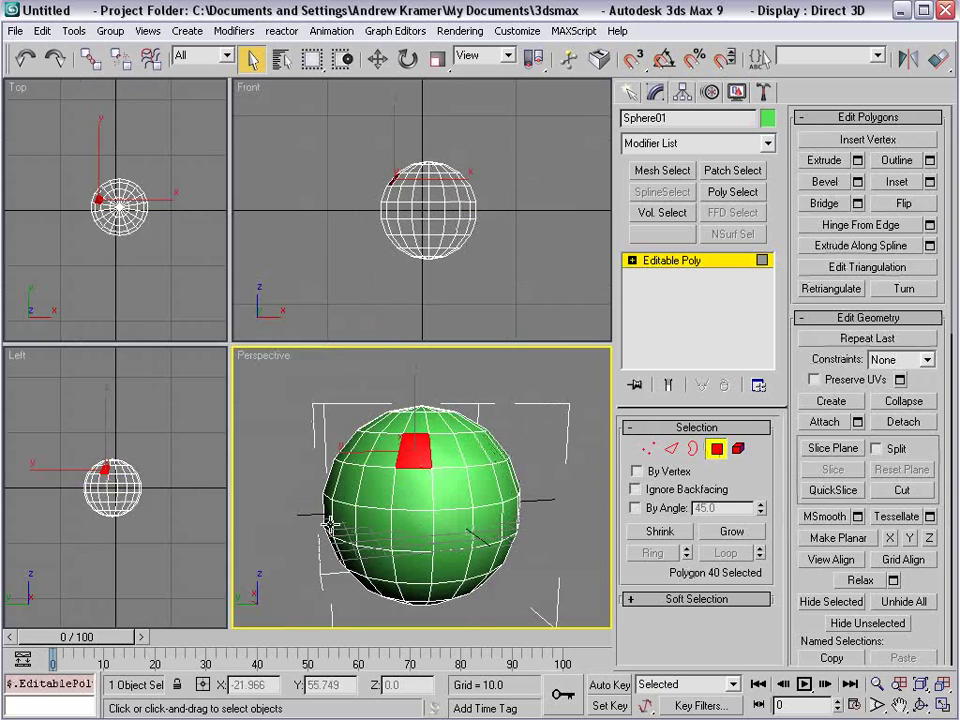
left_click(348, 486, "ctrl")
left_click(462, 528, "ctrl")
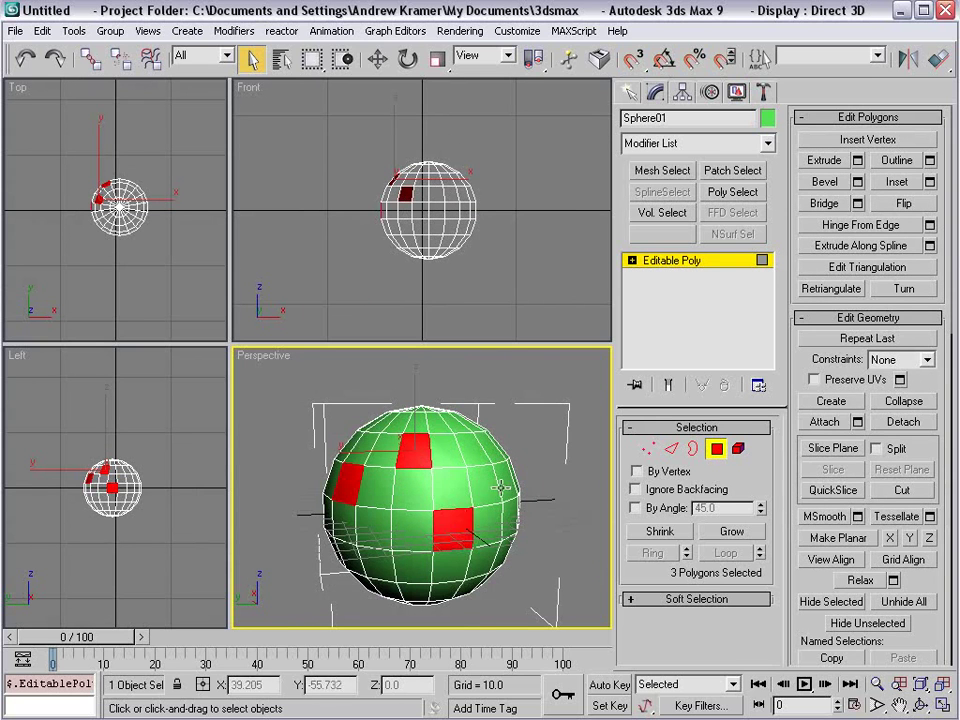
mouse_move(462, 528)
middle_mouse_down("alt")
mouse_move(381, 523)
mouse_move(420, 510)
mouse_move(441, 543)
mouse_move(454, 499)
mouse_move(441, 493)
middle_mouse_up("alt")
left_click(420, 510, "ctrl")
left_click(454, 499, "ctrl")
left_click(452, 495, "ctrl")
left_click(443, 485, "ctrl")
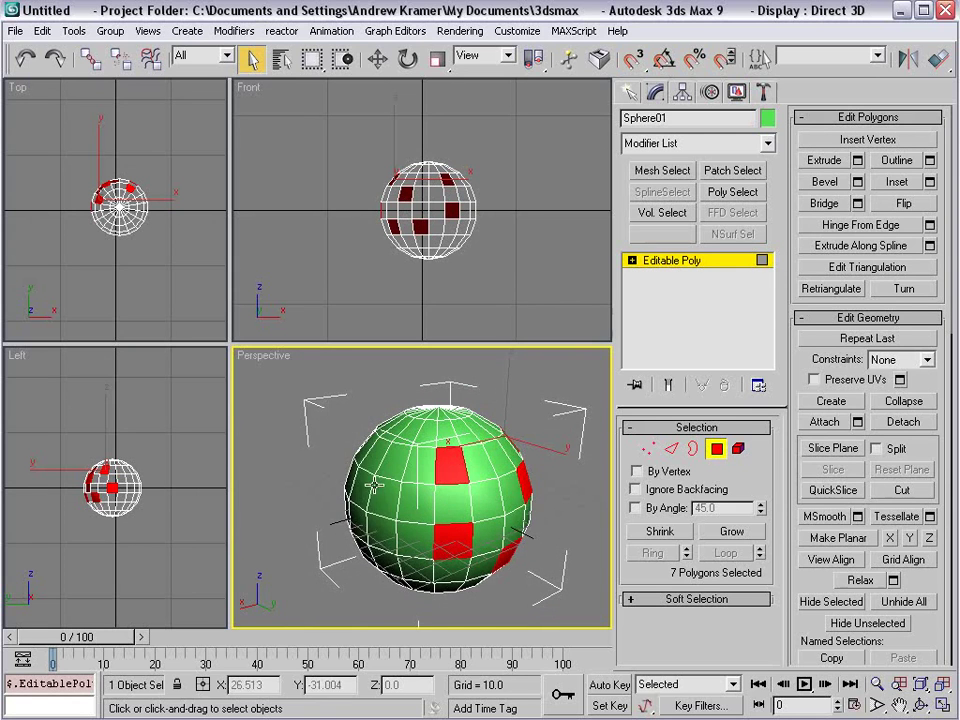
left_click(384, 500, "ctrl")
middle_click_drag(386, 553, 471, 521, "alt")
left_click(416, 542, "ctrl")
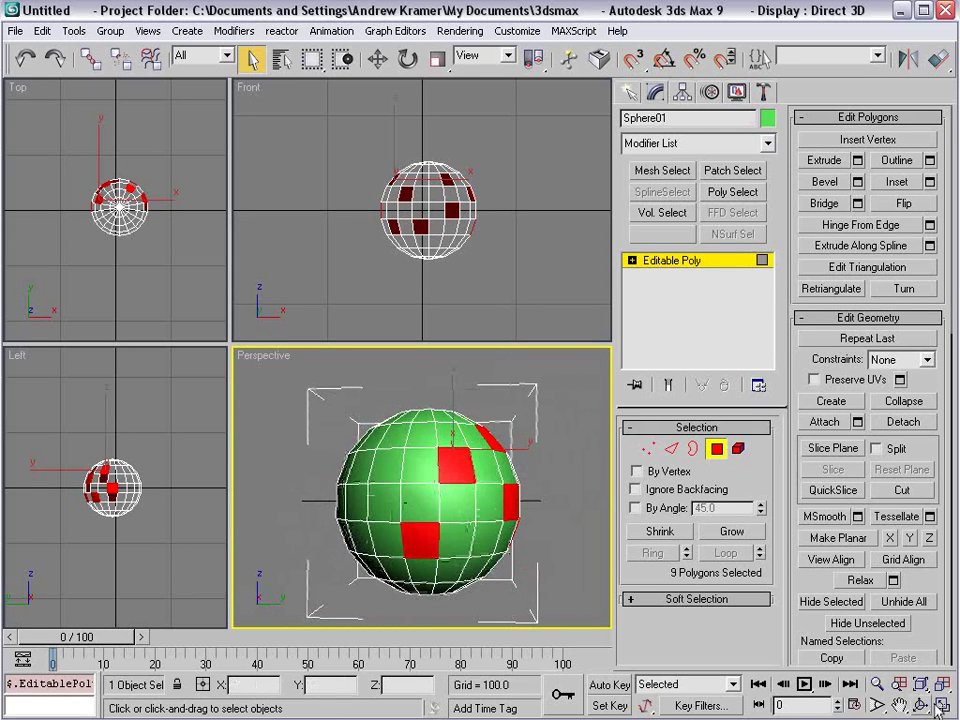
- Orbit around the sphere and add faces on other sides until about twenty are selected
middle_click_drag(605, 588, 430, 500, "alt")
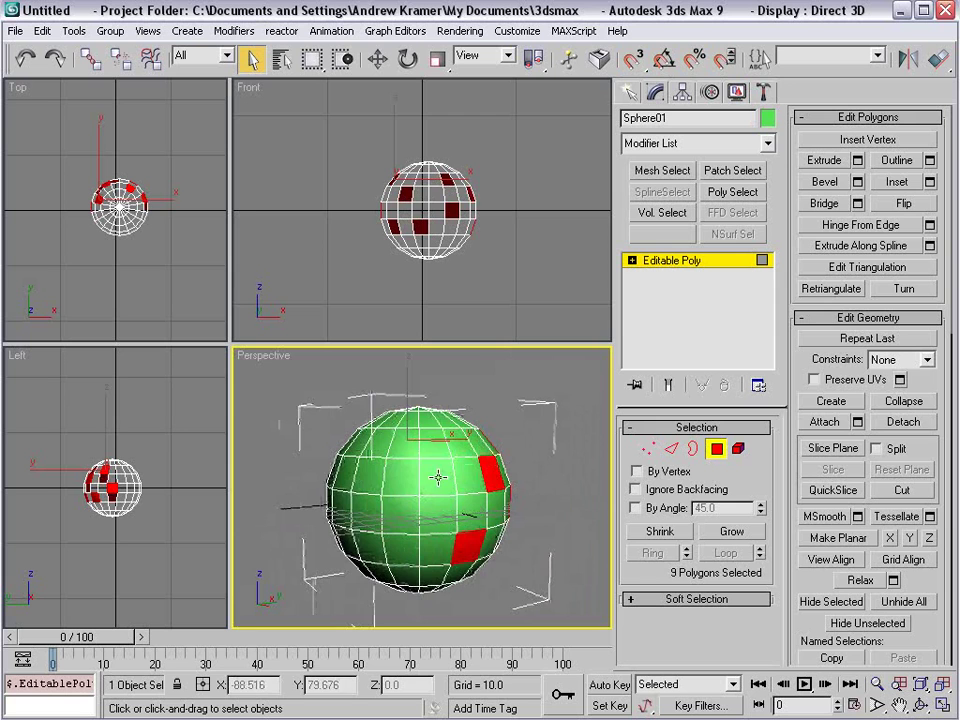
left_click(430, 475, "ctrl")
left_click(385, 445, "ctrl")
mouse_move(385, 445)
middle_mouse_down("alt")
mouse_move(358, 493)
mouse_move(412, 530)
mouse_move(505, 505)
middle_mouse_up("alt")
left_click(345, 510, "ctrl")
left_click(412, 530, "ctrl")
left_click(308, 428, "ctrl")
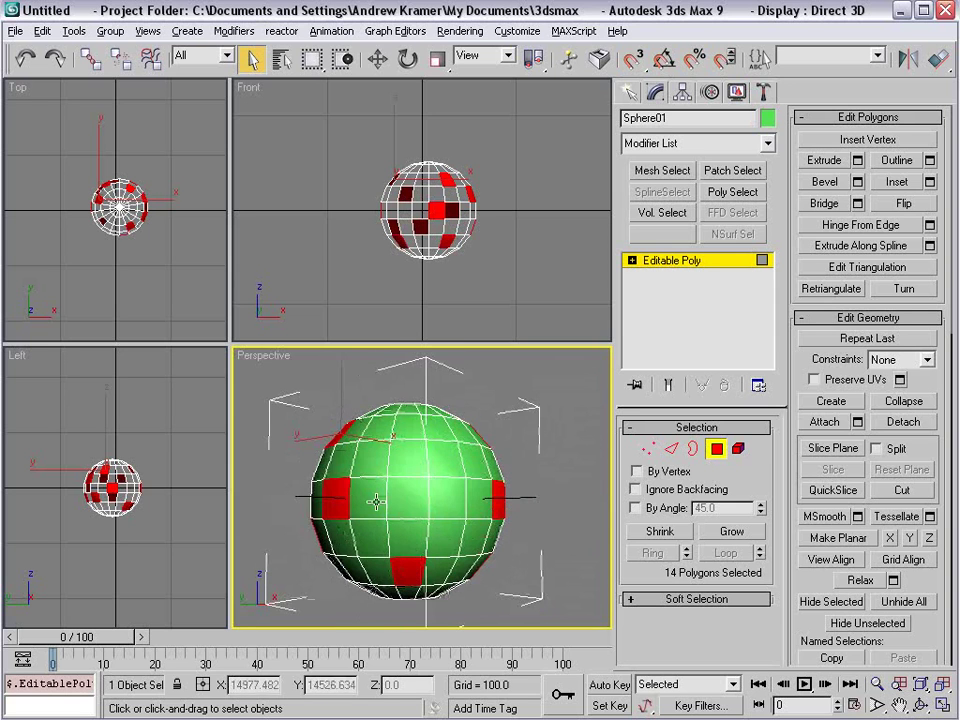
middle_click_drag(308, 428, 352, 508, "alt")
middle_click_drag(360, 463, 320, 482, "alt")
left_click(364, 506, "ctrl")
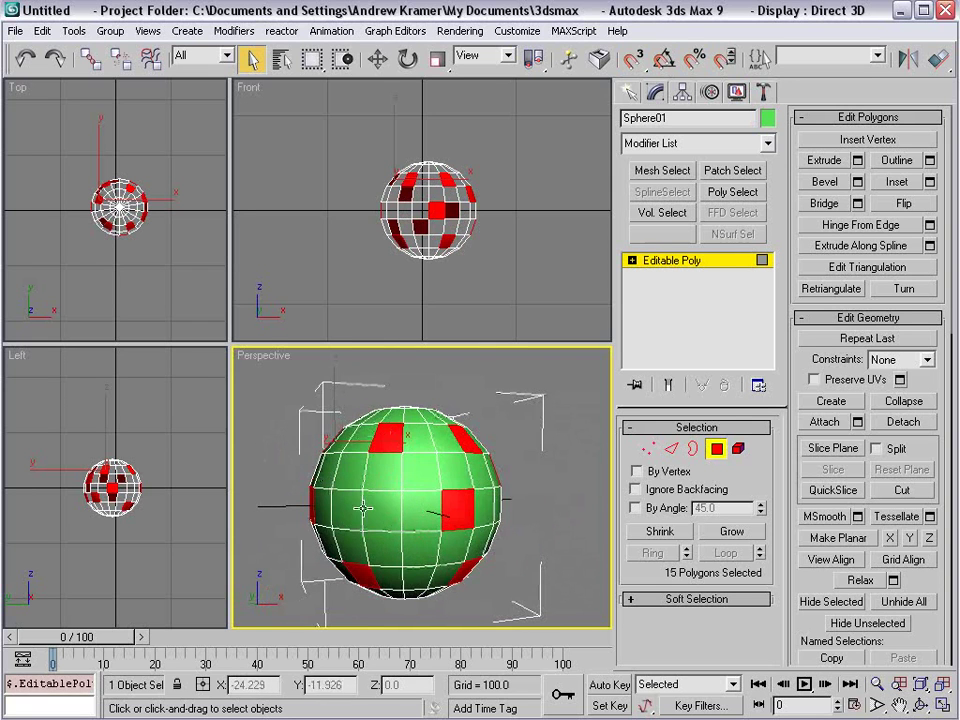
left_click(414, 534, "ctrl")
mouse_move(414, 534)
middle_mouse_down("alt")
mouse_move(450, 371)
mouse_move(418, 470)
mouse_move(432, 533)
middle_mouse_up("alt")
left_click(423, 470, "ctrl")
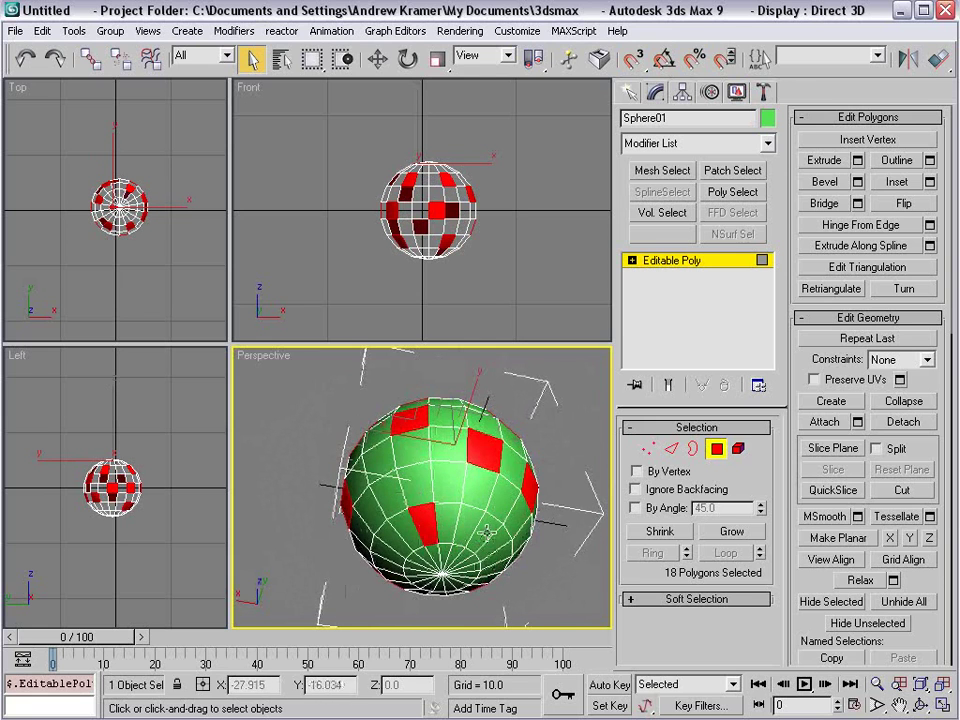
left_click(362, 398, "ctrl")
- Bevel the faces repeatedly at Height 13.6, Outline -1.0 into long spikes, then exit Polygon mode
key("shift+z")
key("shift+z")
key("shift+z")
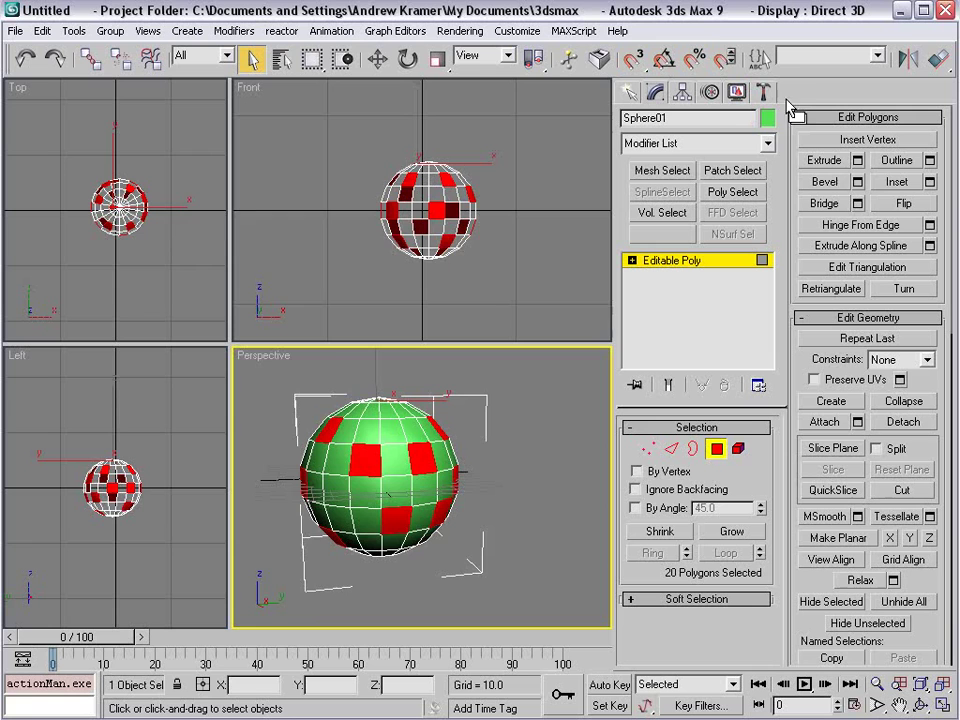
left_click(858, 182)
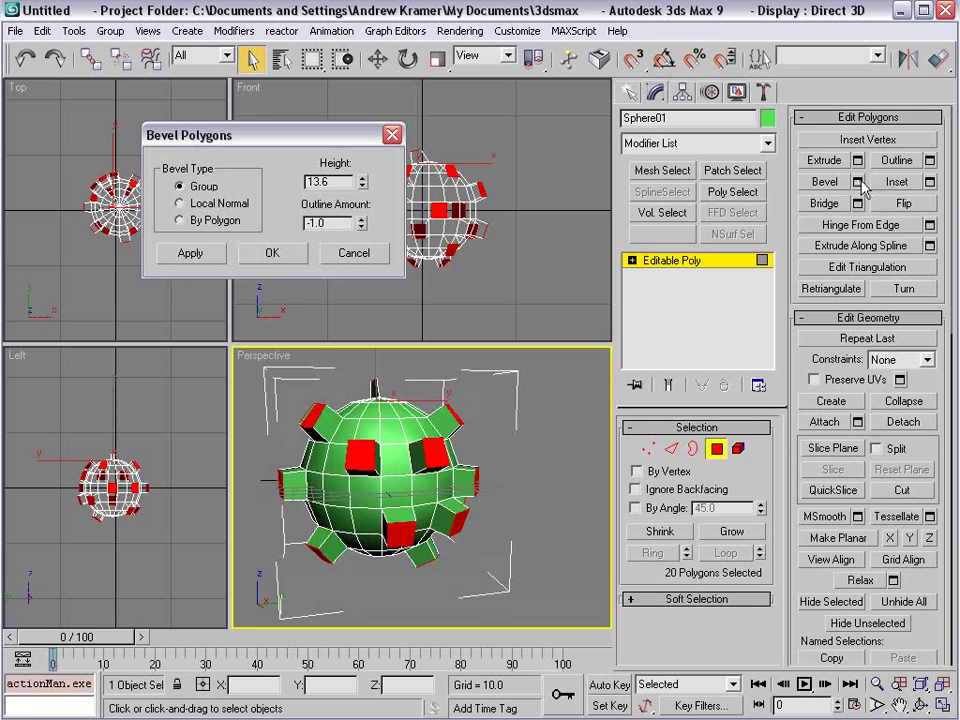
left_click(191, 253)
left_click(190, 253)
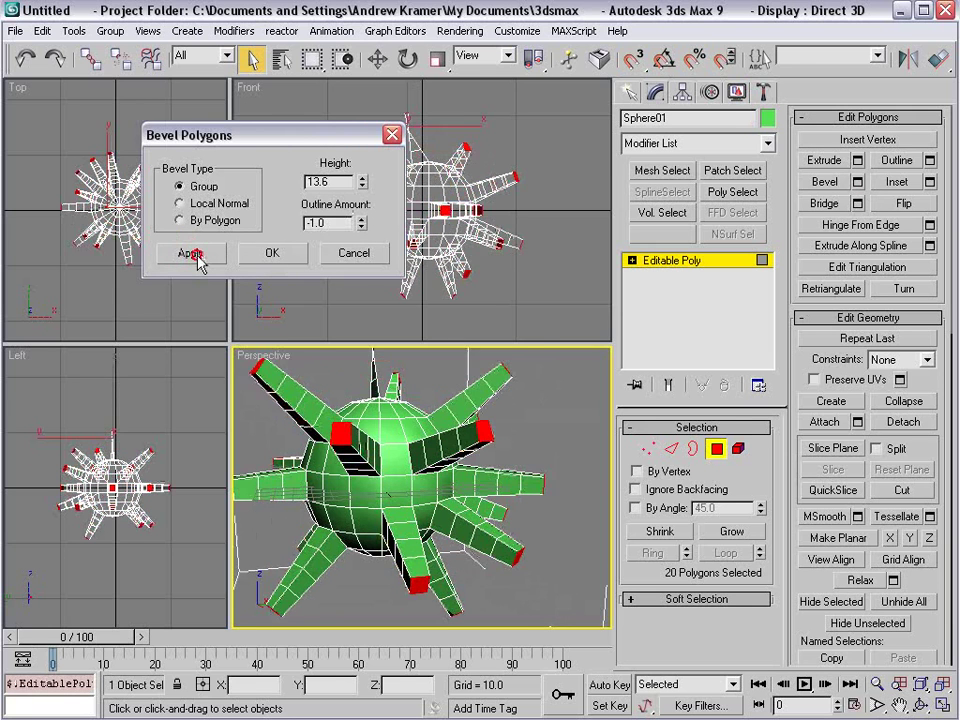
mouse_move(470, 510)
middle_mouse_down("alt")
mouse_move(522, 535)
mouse_move(452, 530)
middle_mouse_up("alt")
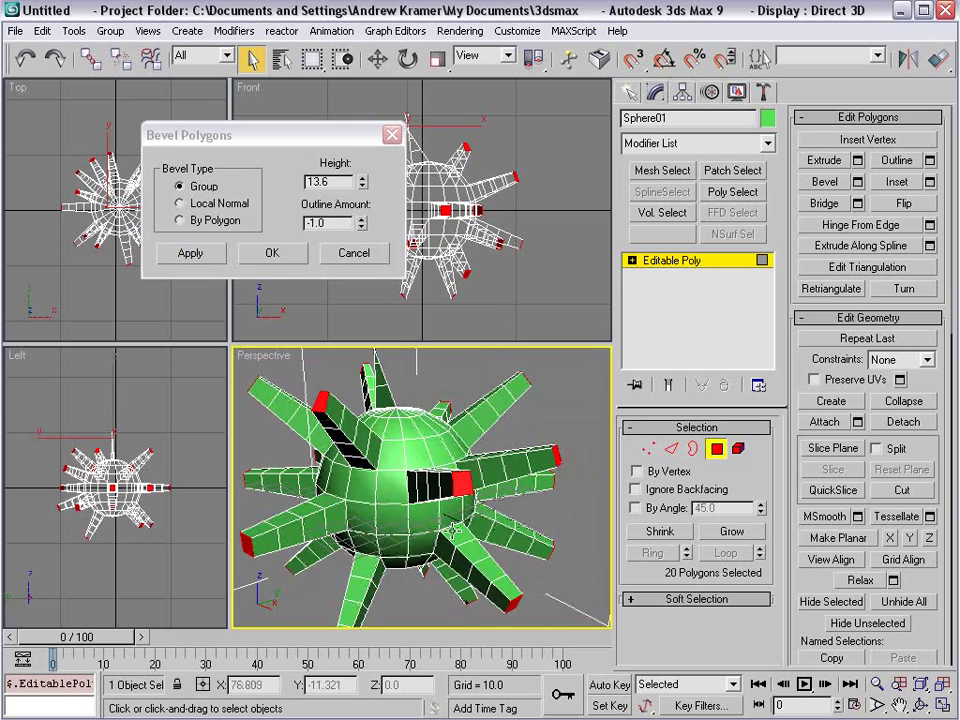
left_click(268, 253)
scroll(278, 336, "down", 3)
middle_click_drag(300, 400, 590, 462, "alt")
left_click(719, 447)
- Add a TurboSmooth modifier to round the spiky sphere into organic tentacles
middle_click_drag(420, 480, 450, 560, "alt")
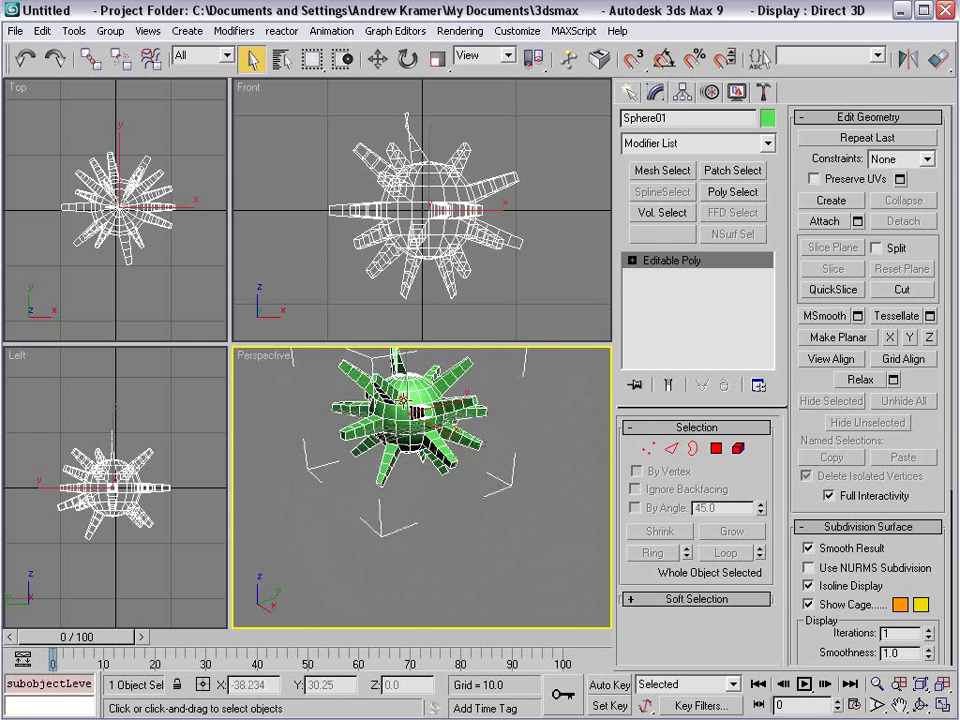
middle_click_drag(430, 450, 355, 345, "alt")
left_click(757, 147)
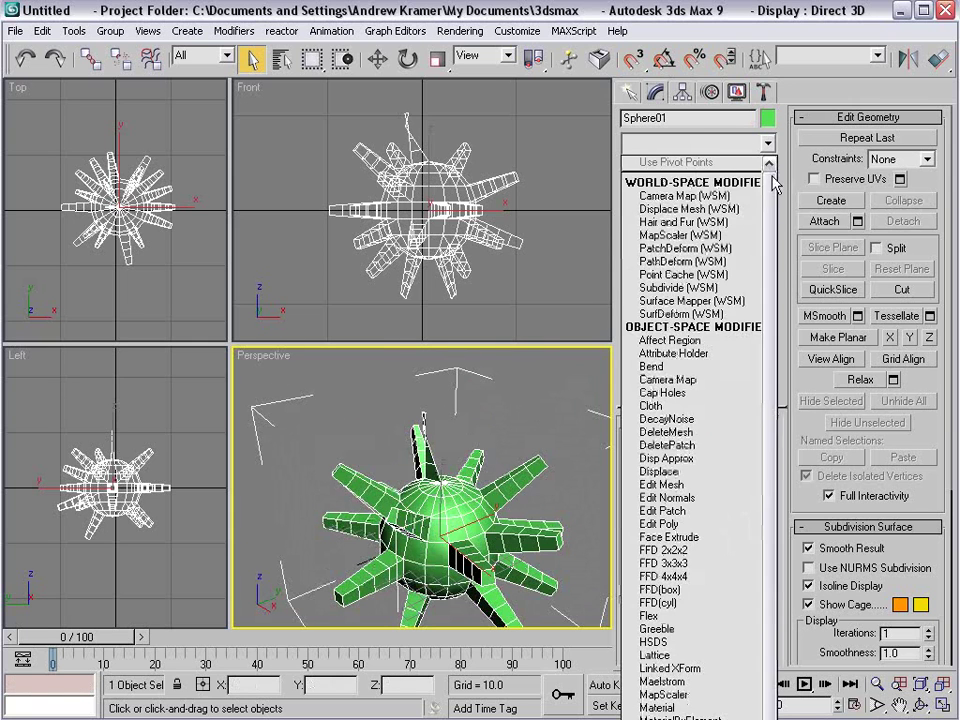
scroll(776, 360, "down", 1)
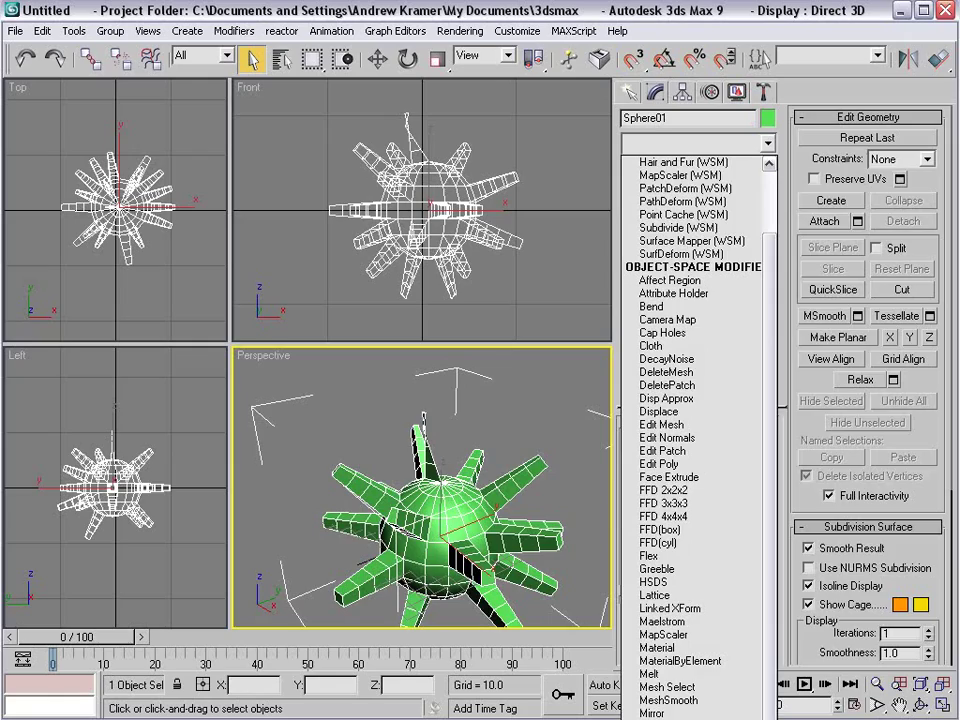
key("Return")
scroll(420, 487, "up", 2)
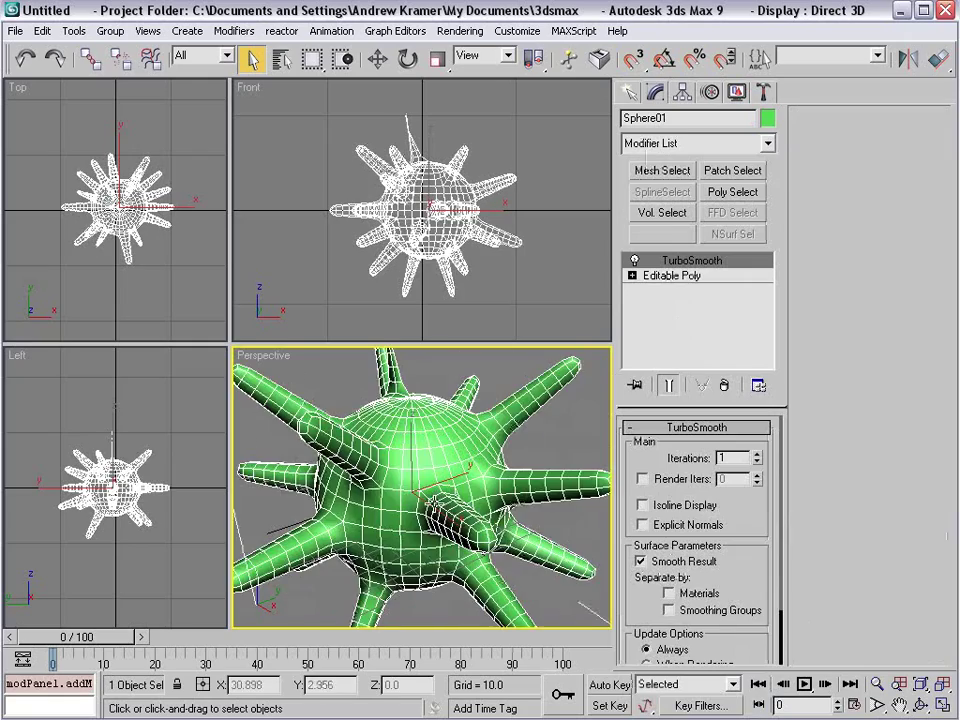
mouse_move(440, 456)
middle_mouse_down("alt")
mouse_move(385, 492)
mouse_move(410, 500)
mouse_move(430, 492)
middle_mouse_up("alt")
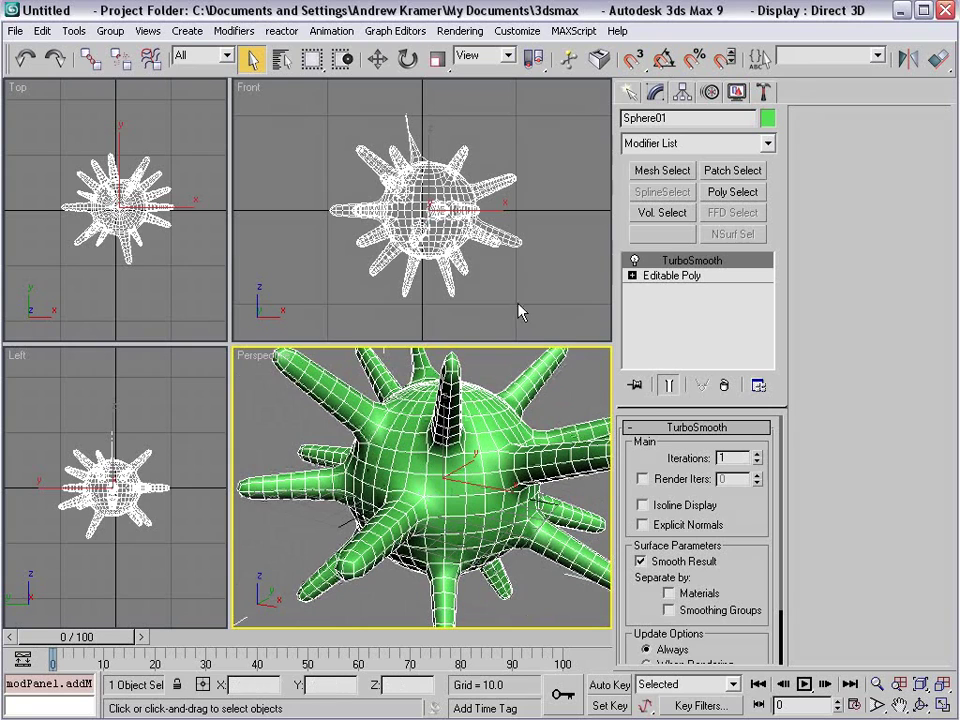
left_click(725, 145)
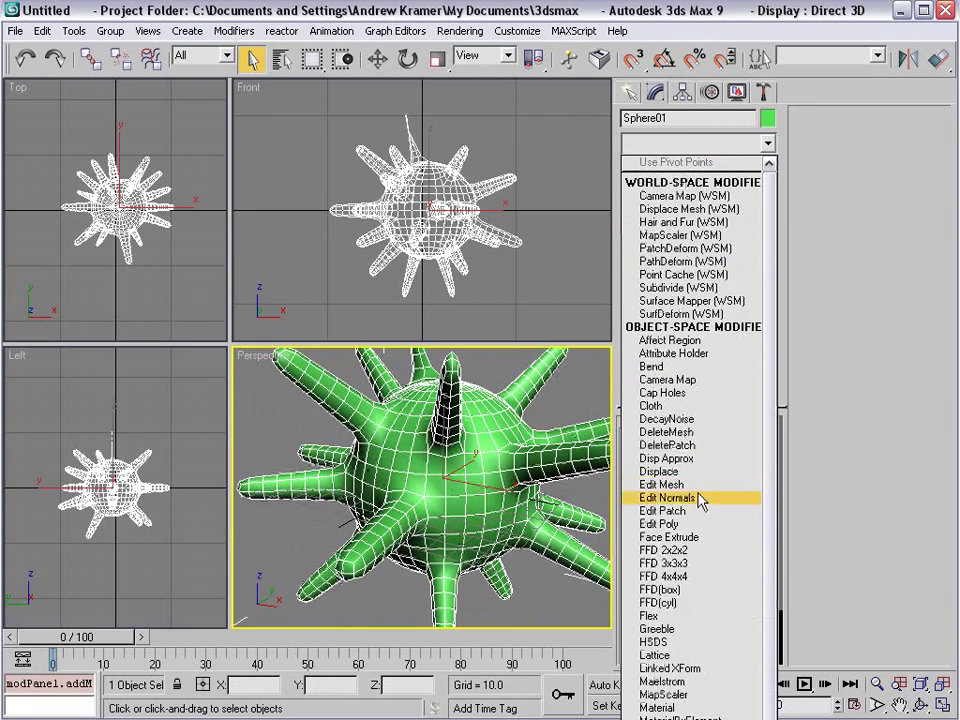
- Add an Edit Poly modifier, enter Polygon mode, and select a first set of scattered faces
left_click(670, 524)
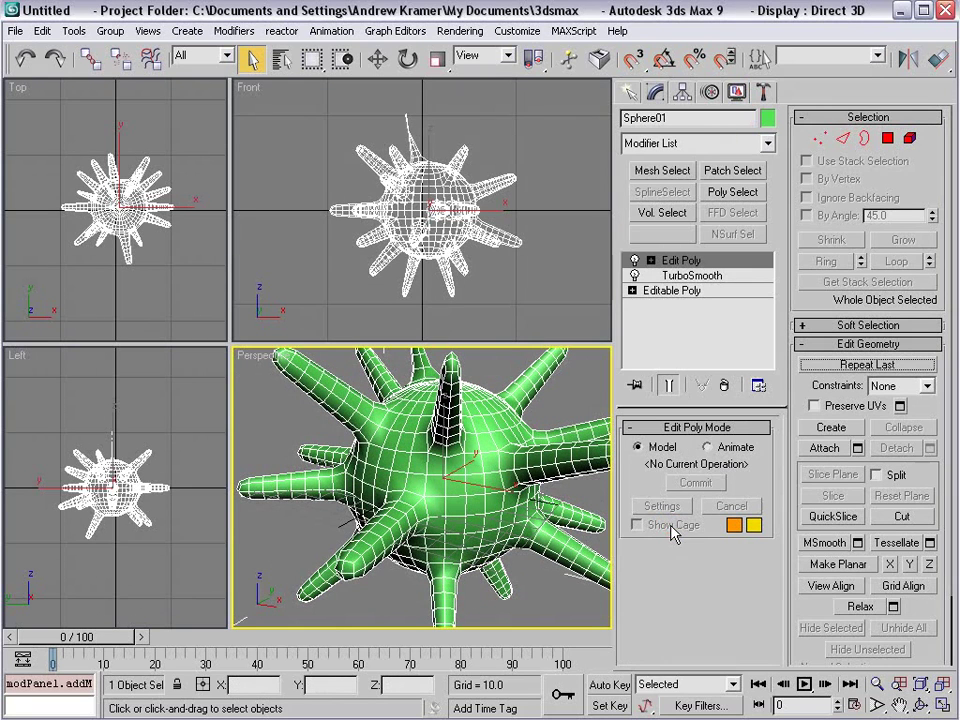
left_click(888, 142)
left_click(472, 463)
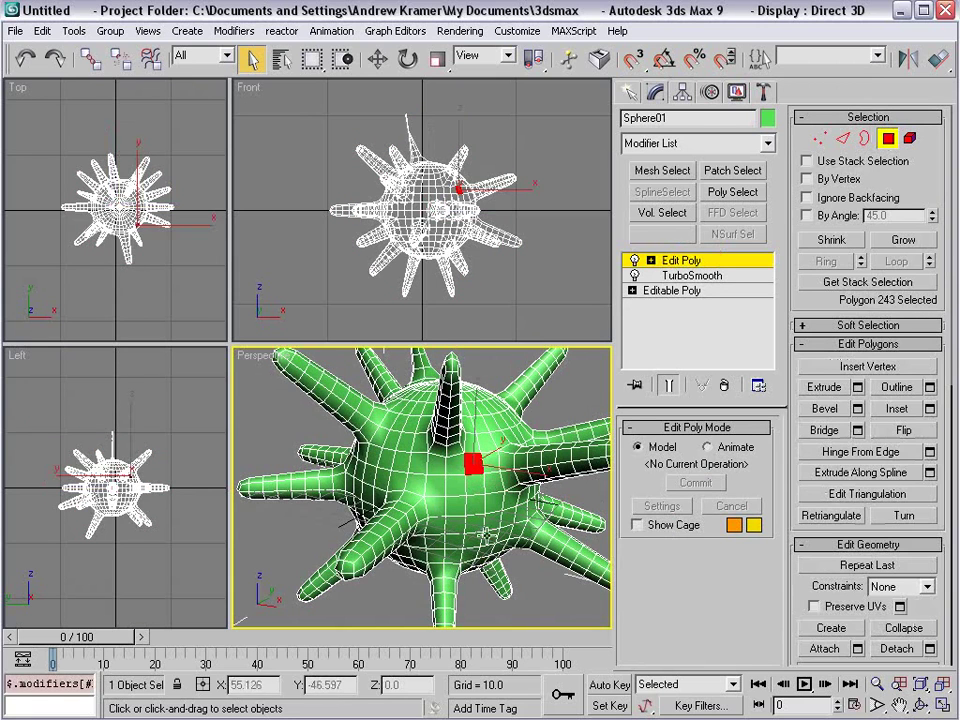
left_click(373, 455, "ctrl")
left_click(493, 537, "ctrl")
left_click(402, 507, "ctrl")
left_click(511, 387, "ctrl")
left_click(408, 393, "ctrl")
left_click(449, 524, "ctrl")
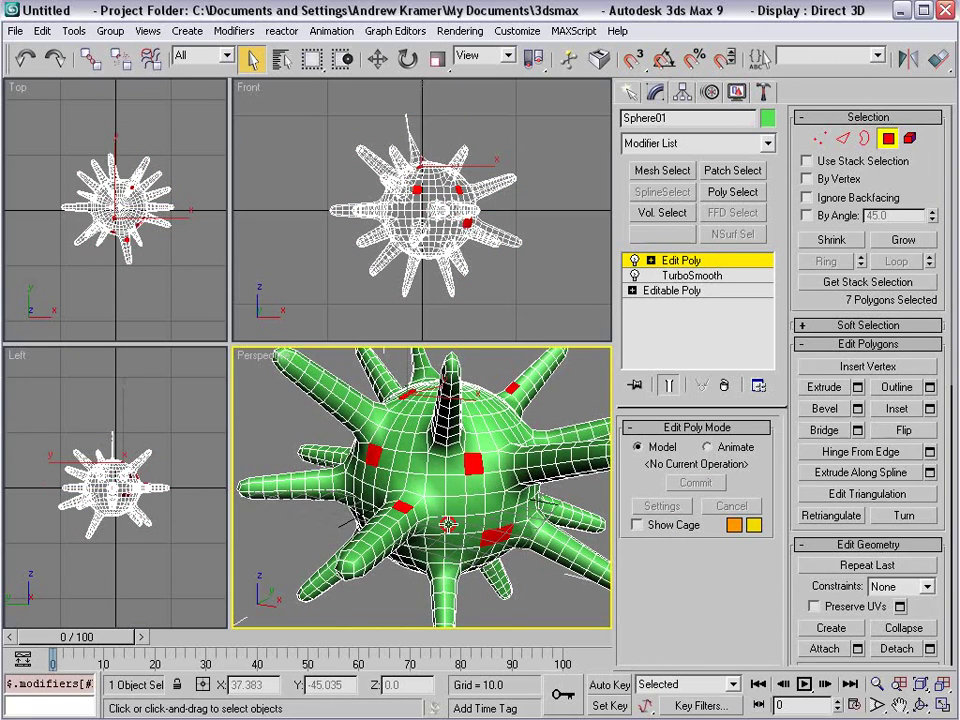
- Add faces on the upper-left arms, right arm, arm tips and lower sphere to the selection
left_click(296, 370, "ctrl")
left_click(328, 384, "ctrl")
left_click(358, 420, "ctrl")
left_click(422, 425, "ctrl")
left_click(313, 350, "ctrl")
left_click(374, 362, "ctrl")
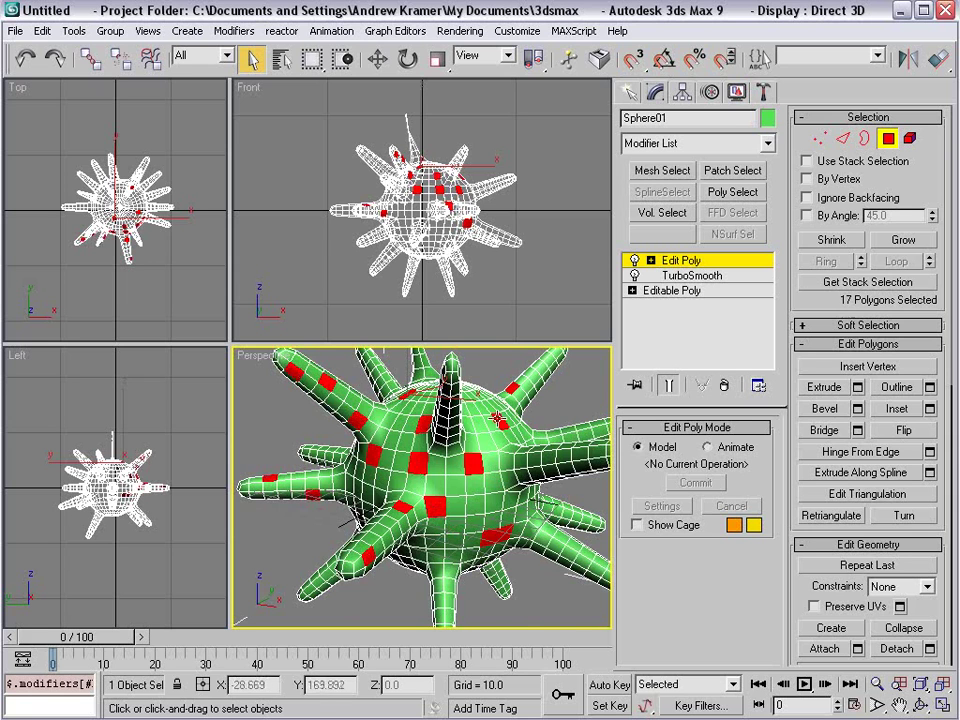
middle_click_drag(390, 360, 300, 330, "alt")
left_click(248, 302, "ctrl")
left_click(358, 409, "ctrl")
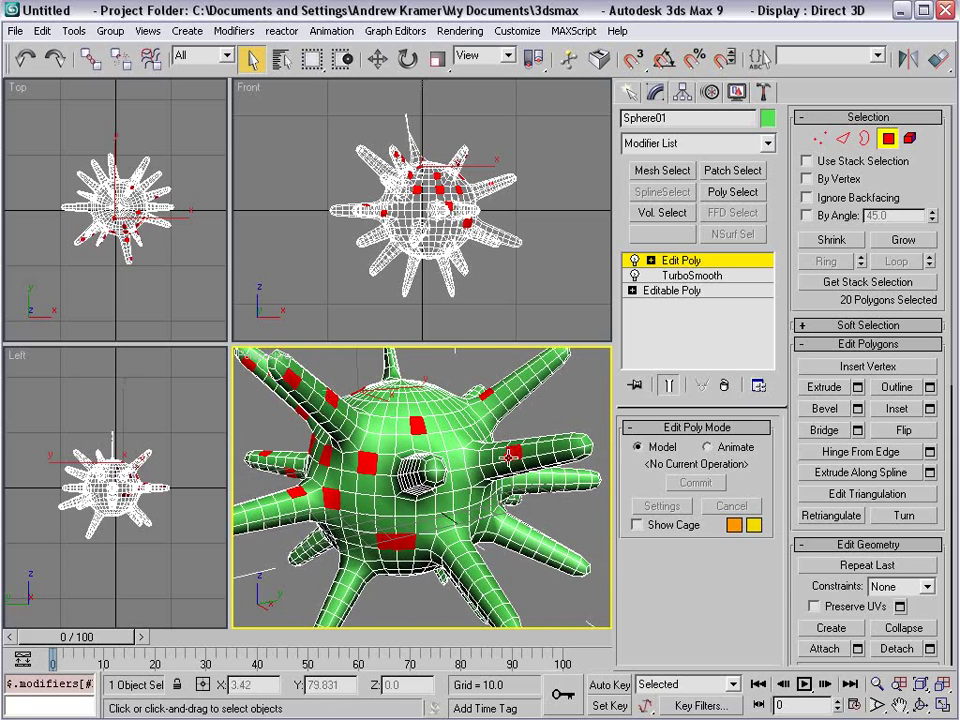
left_click(546, 448, "ctrl")
left_click(476, 500, "ctrl")
left_click(461, 516, "ctrl")
left_click(464, 488, "ctrl")
left_click(466, 452, "ctrl")
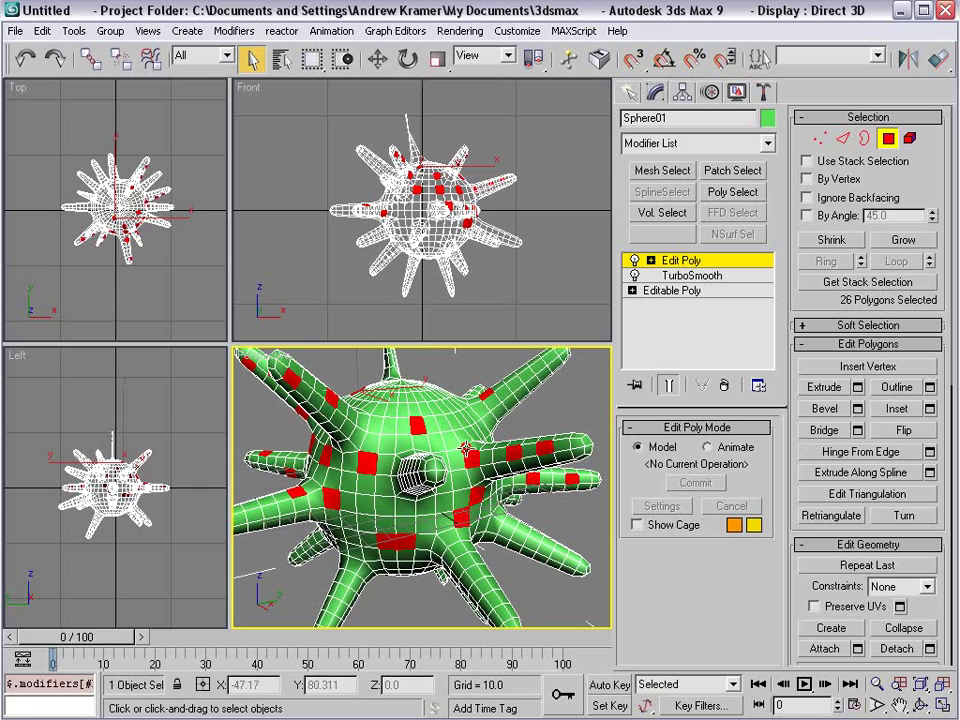
left_click(542, 361, "ctrl")
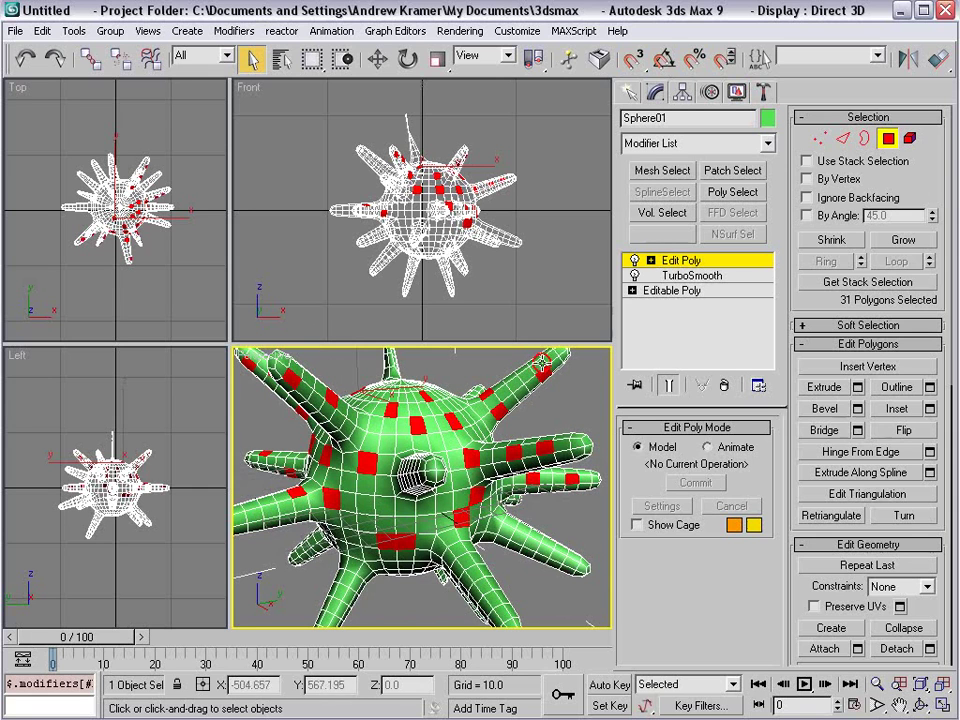
left_click(414, 553, "ctrl")
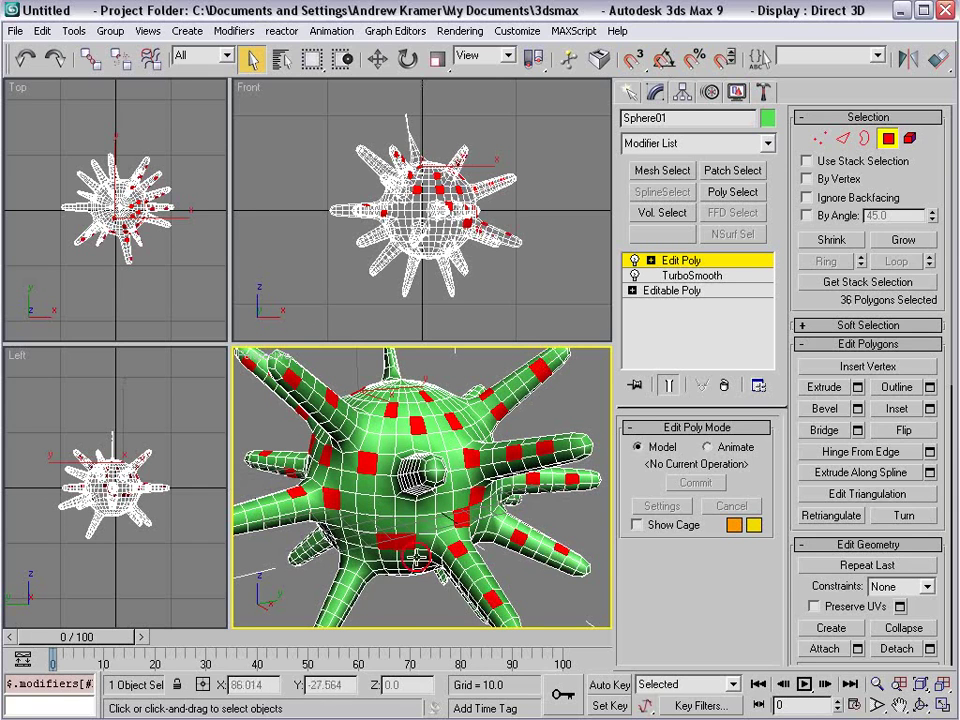
- Add underside and side faces until about 71 are selected, then open the Bevel settings
middle_click_drag(404, 548, 430, 500, "alt")
left_click(456, 452, "ctrl")
left_click(485, 408, "ctrl")
left_click(474, 463, "ctrl")
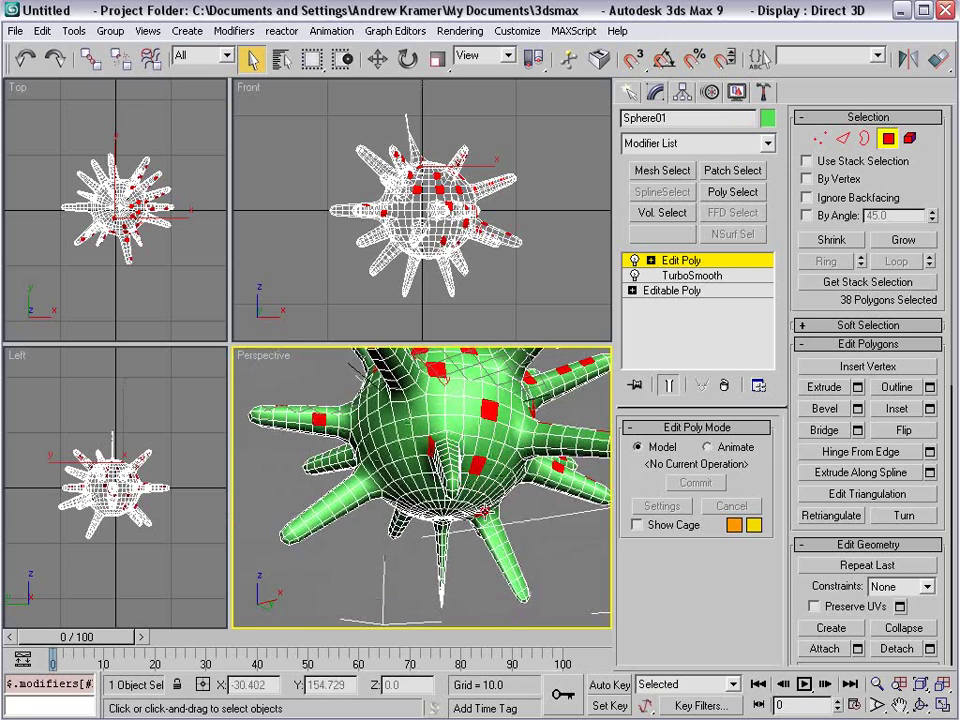
left_click(428, 448, "ctrl")
left_click(404, 478, "ctrl")
left_click(304, 360, "ctrl")
left_click(266, 338, "ctrl")
left_click(285, 352, "ctrl")
middle_click_drag(285, 352, 440, 430, "alt")
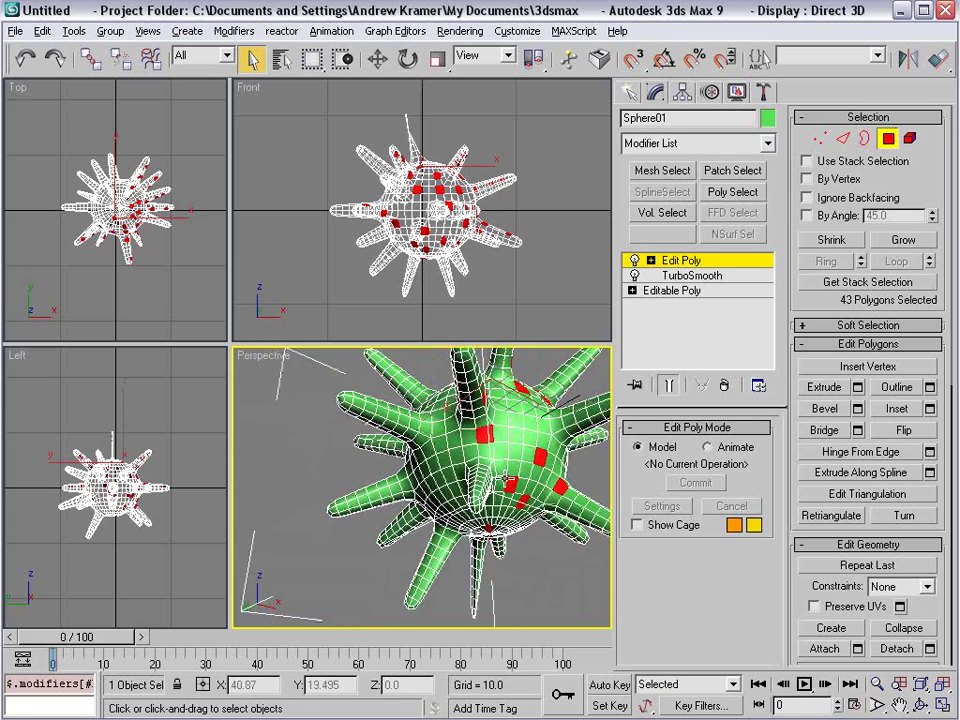
left_click(468, 452, "ctrl")
left_click(330, 380, "ctrl")
middle_click_drag(330, 380, 360, 390, "alt")
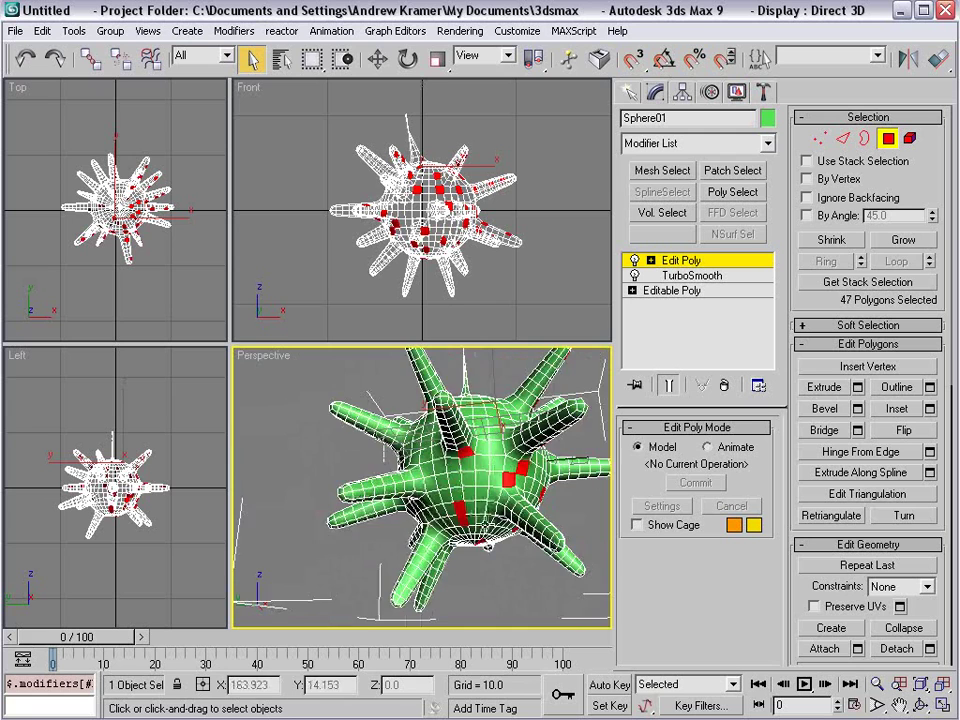
left_click(360, 390, "ctrl")
scroll(400, 470, "down", 5)
left_click(305, 396, "ctrl")
left_click(308, 370, "ctrl")
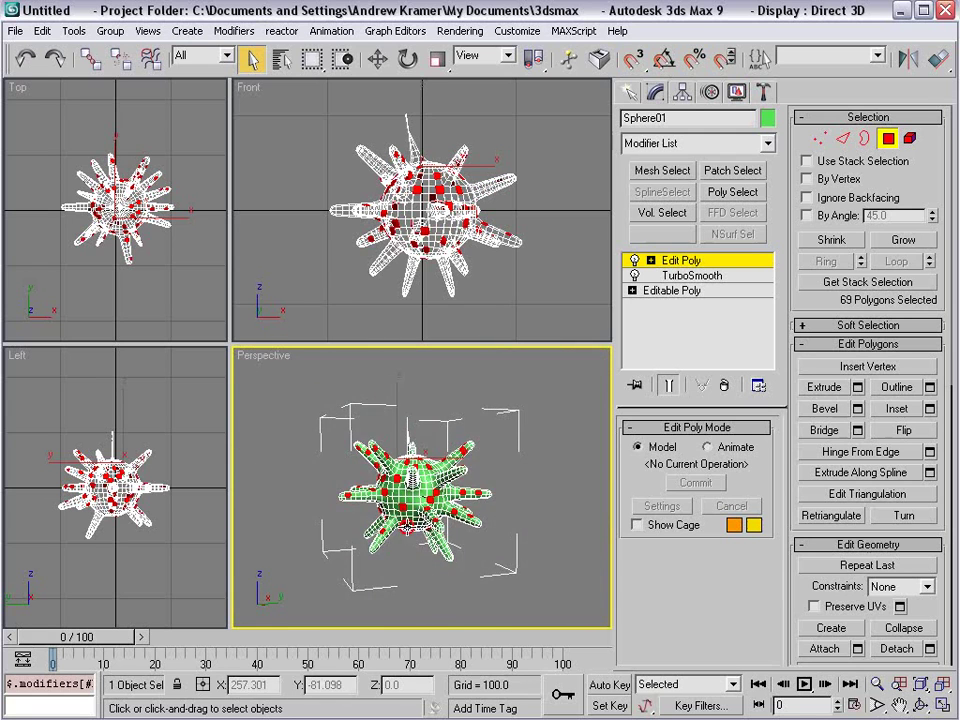
scroll(321, 367, "up", 2)
scroll(321, 367, "up", 2)
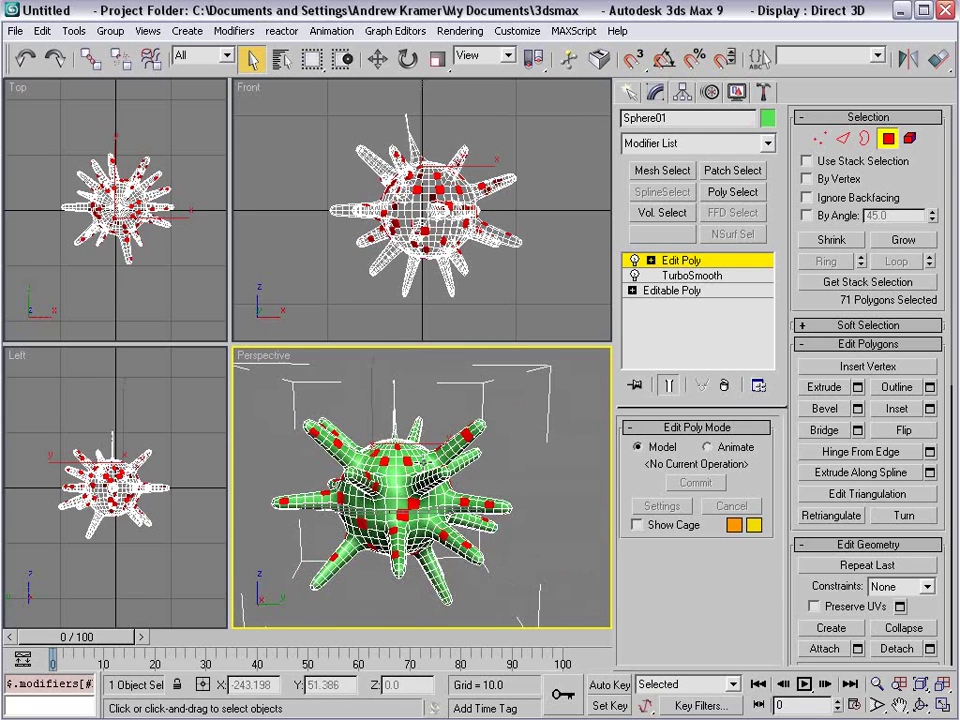
left_click(857, 410)
- Bevel the 71 faces with Height 16.111 and Outline -0.86 into thin spikes
mouse_move(544, 300)
left_mouse_down()
mouse_move(613, 243)
mouse_move(858, 369)
left_mouse_up()
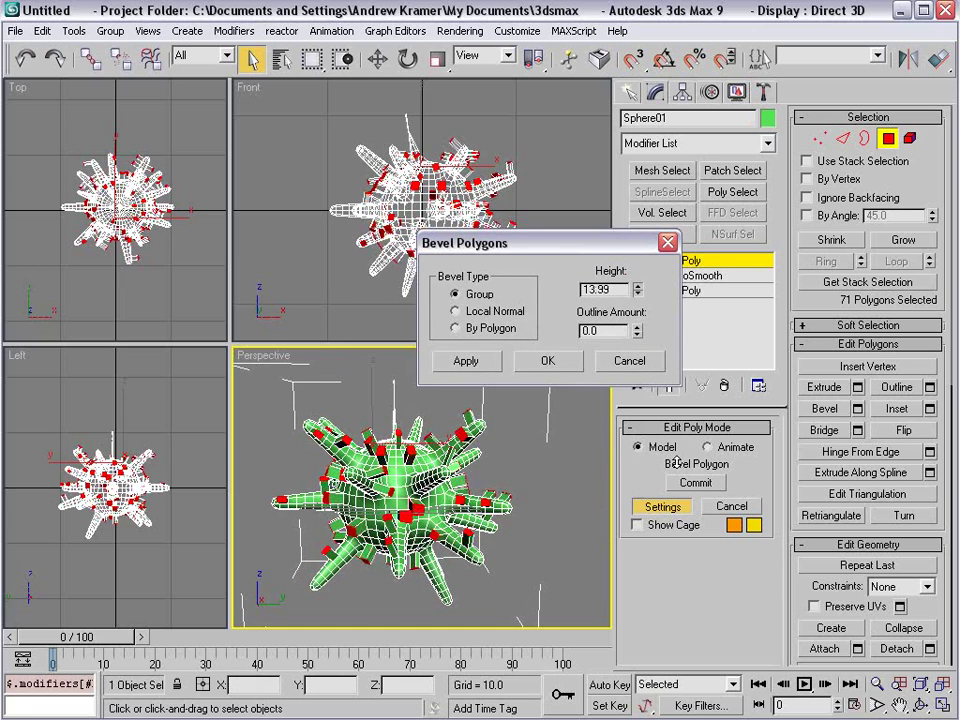
mouse_move(858, 369)
left_mouse_down()
mouse_move(645, 330)
mouse_move(630, 410)
left_mouse_up()
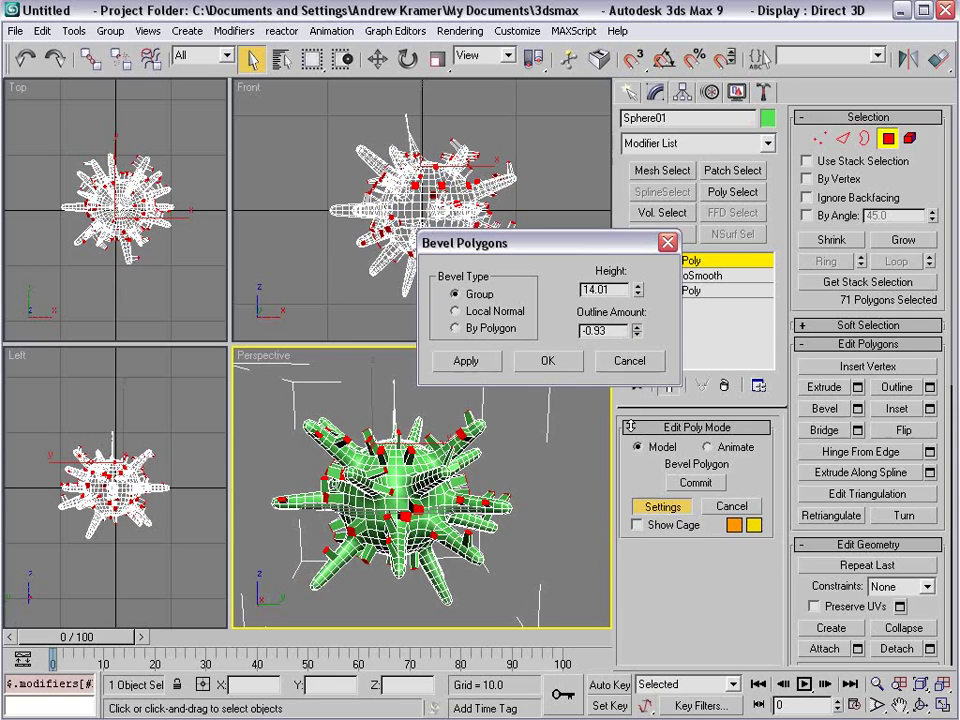
left_click_drag(634, 268, 656, 272)
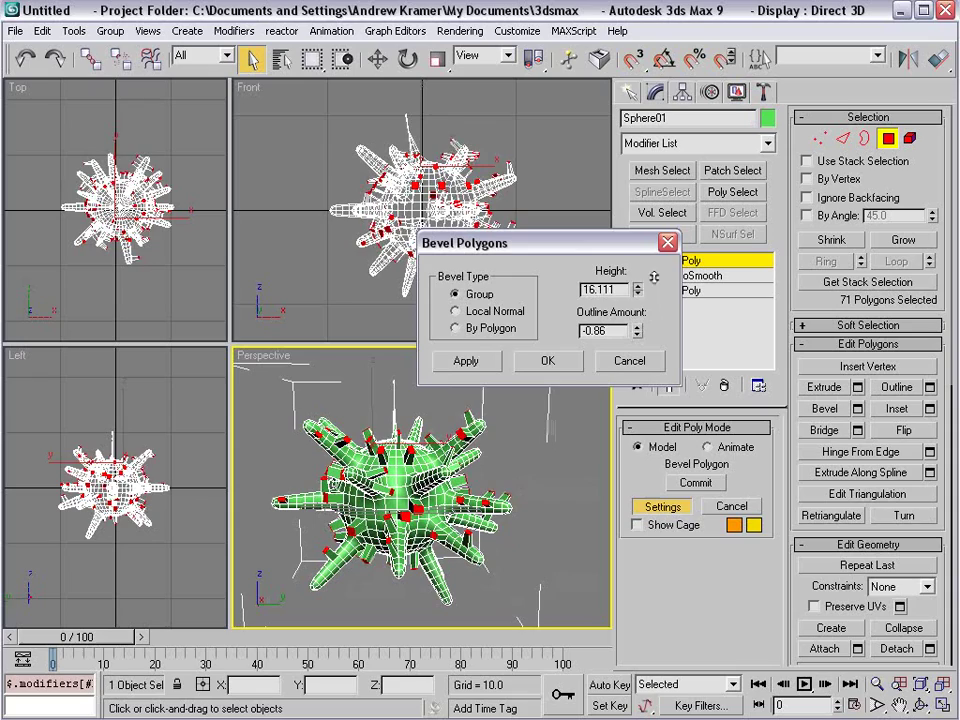
left_click(478, 364)
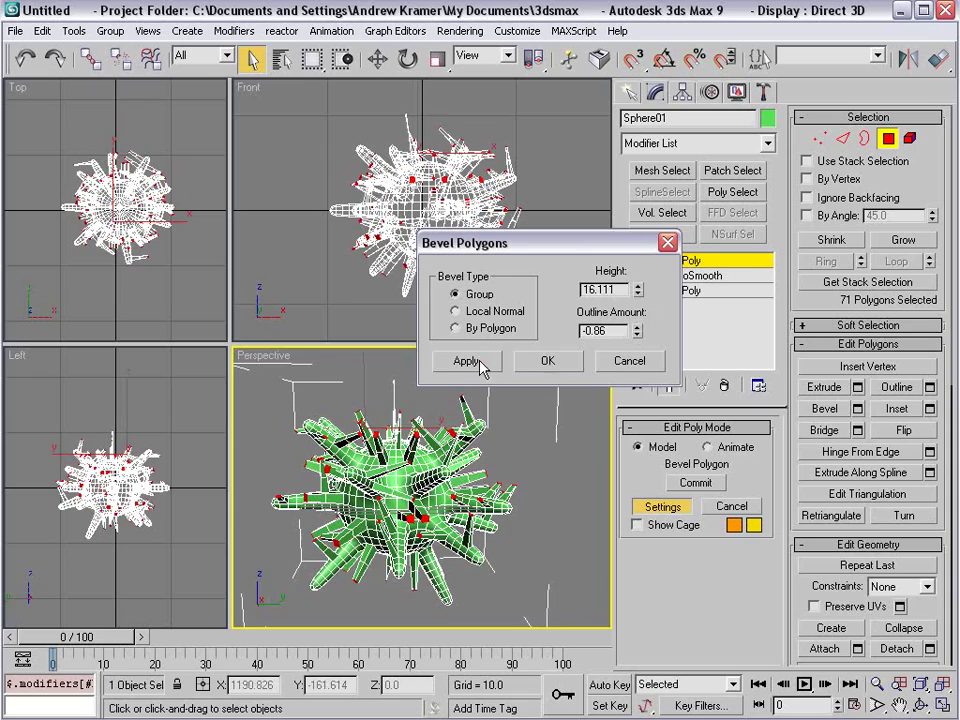
left_click(548, 364)
- Exit Polygon mode and add a second TurboSmooth on top of the modifier stack
scroll(395, 424, "up", 5)
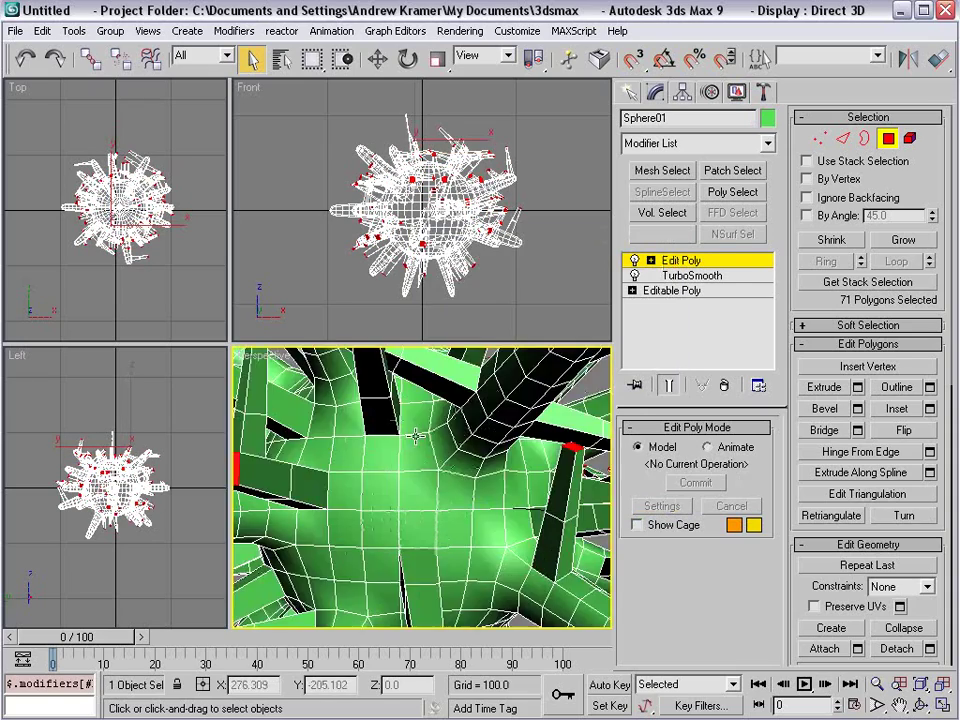
scroll(410, 440, "down", 1)
scroll(424, 460, "down", 3)
middle_click_drag(430, 466, 460, 475, "alt")
left_click(766, 143)
scroll(768, 175, "up", 15)
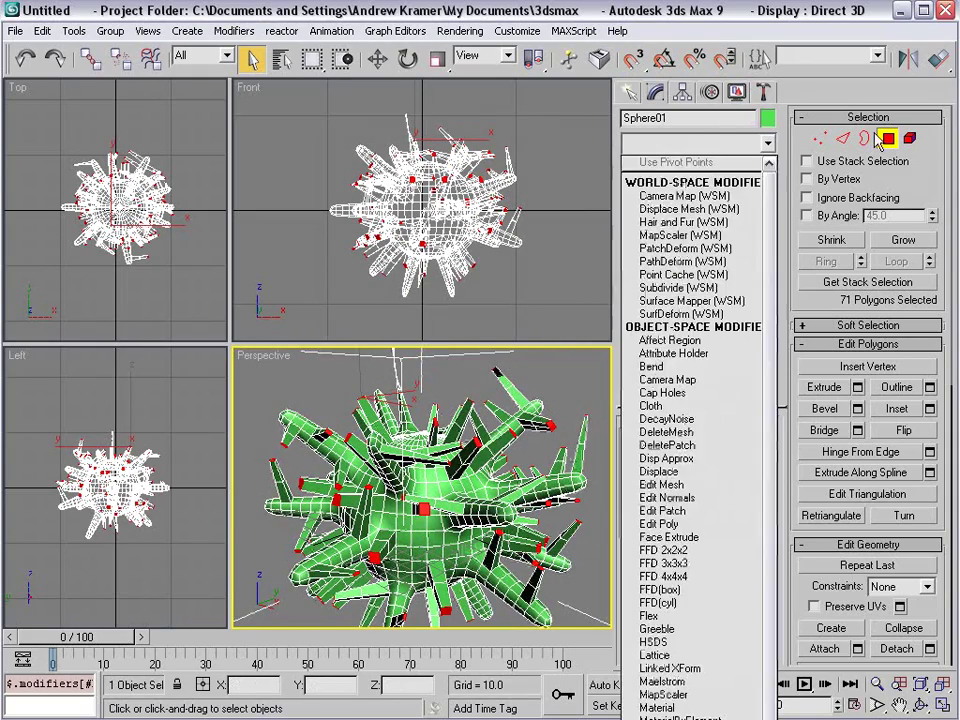
left_click(886, 139)
left_click(767, 143)
scroll(775, 172, "up", 1)
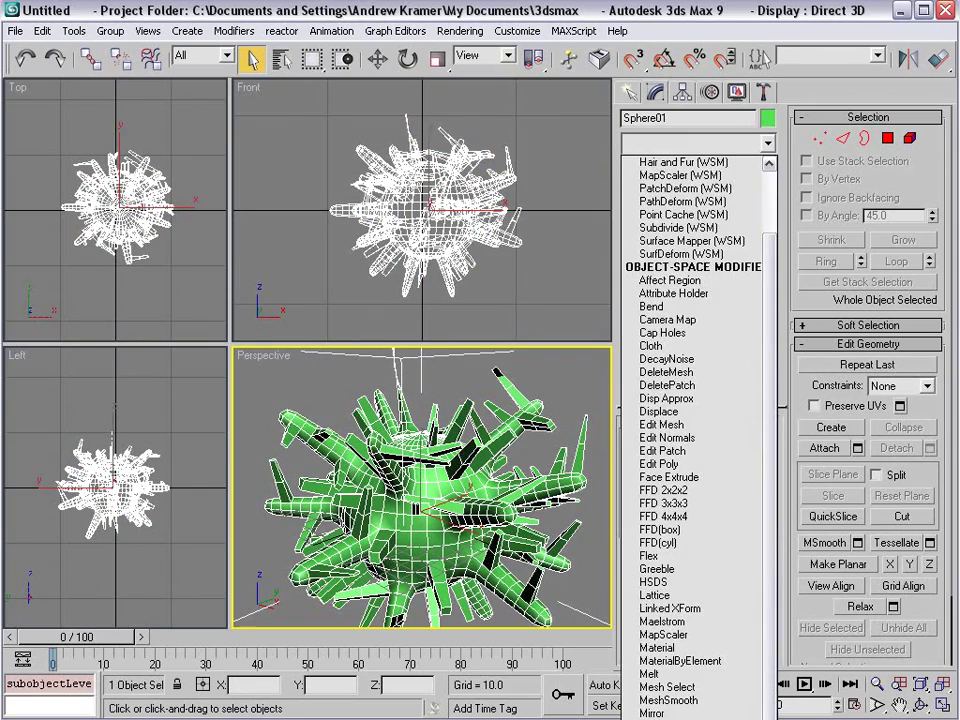
left_click(690, 700)
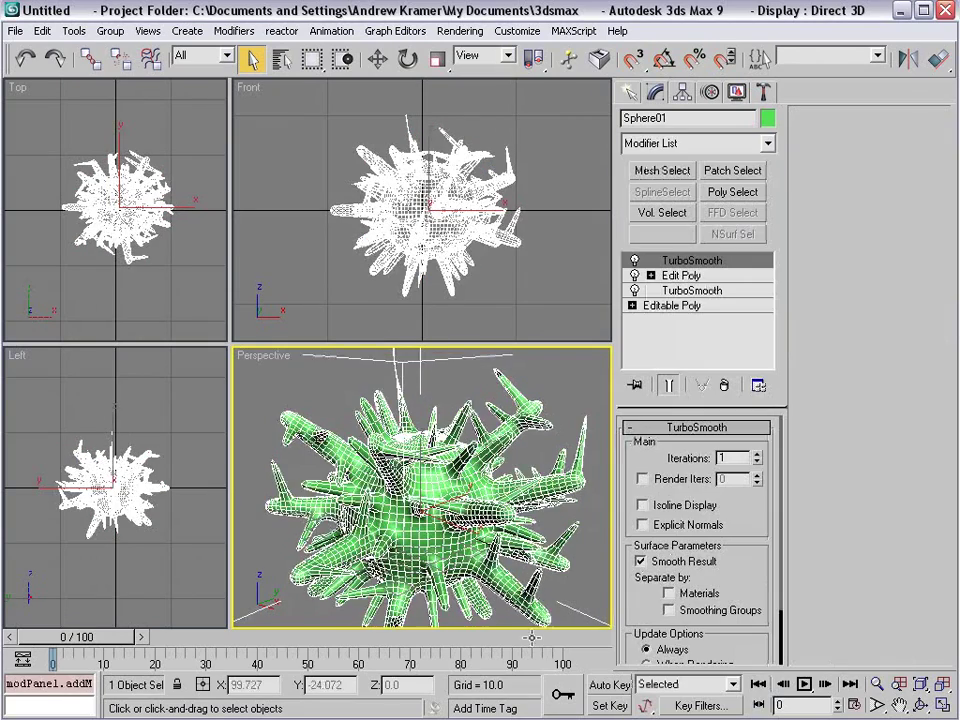
- Orbit, pan and deselect the creature to inspect its densely branched, smoothed spikes
middle_click_drag(480, 420, 562, 360, "alt")
scroll(540, 460, "down", 3)
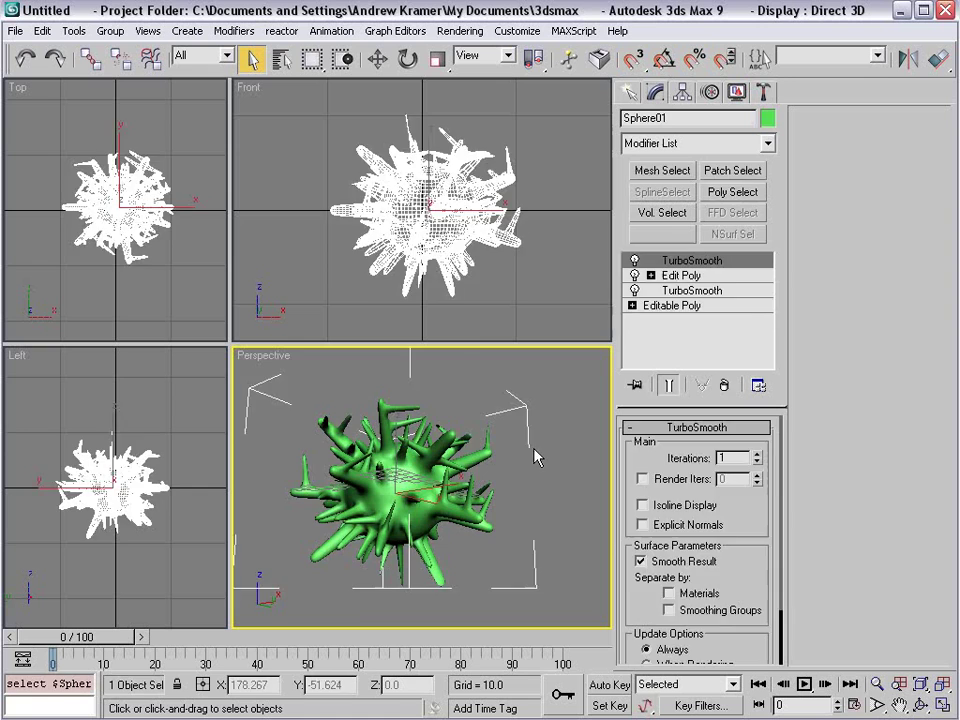
left_click(540, 458)
scroll(555, 465, "up", 5)
middle_click_drag(422, 499, 408, 538)
scroll(410, 450, "up", 2)
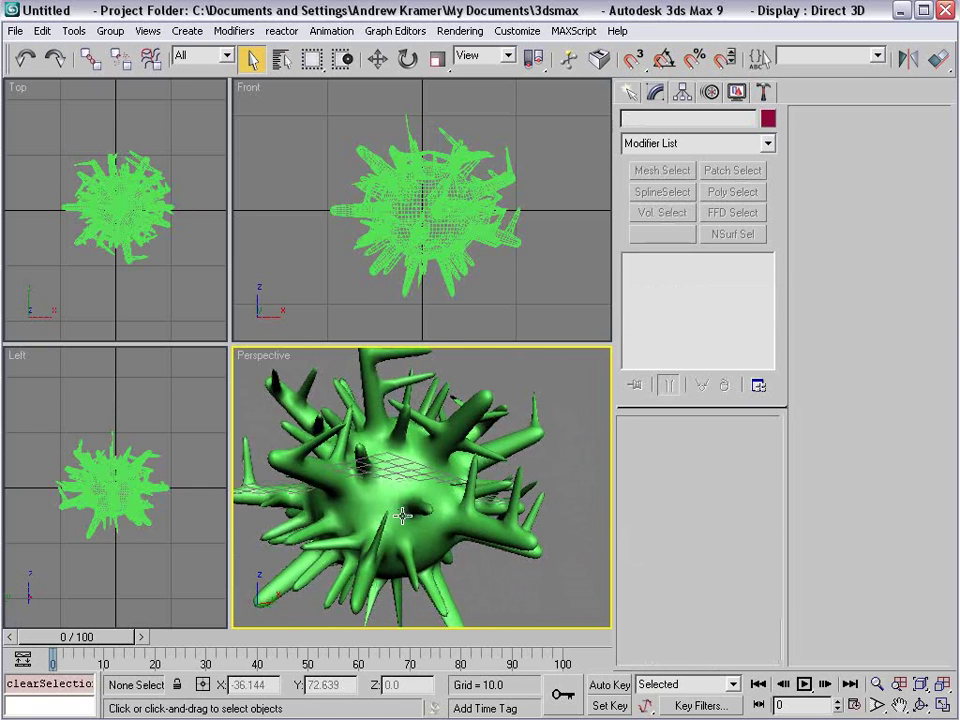
scroll(420, 440, "down", 3)
scroll(418, 494, "down", 2)
mouse_move(418, 494)
middle_mouse_down("alt")
mouse_move(424, 466)
mouse_move(411, 521)
middle_mouse_up("alt")
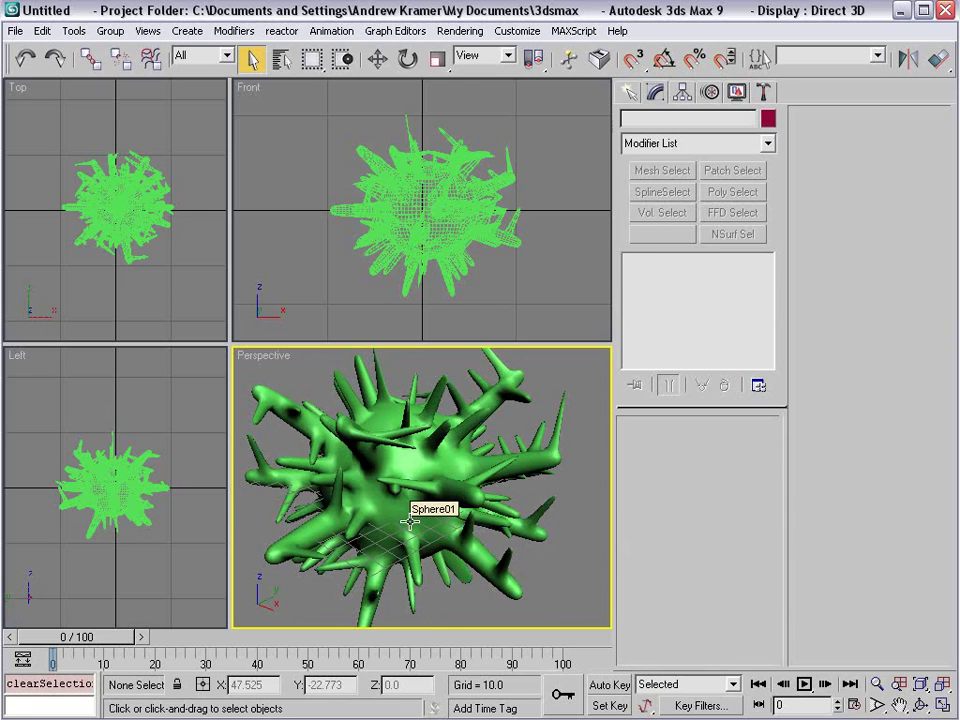
key("alt+w")
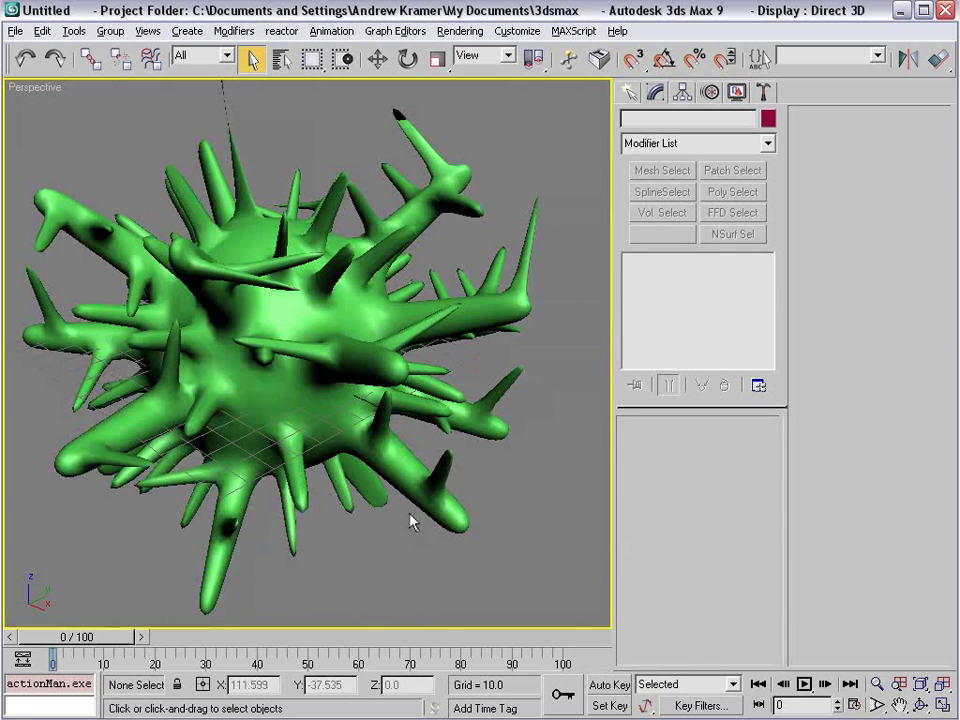
key("alt+w")
mouse_move(411, 518)
middle_mouse_down("alt")
mouse_move(415, 483)
mouse_move(575, 527)
middle_mouse_up("alt")
left_click(415, 483)
scroll(396, 497, "down", 3)
left_click(575, 527)
left_click(457, 392)
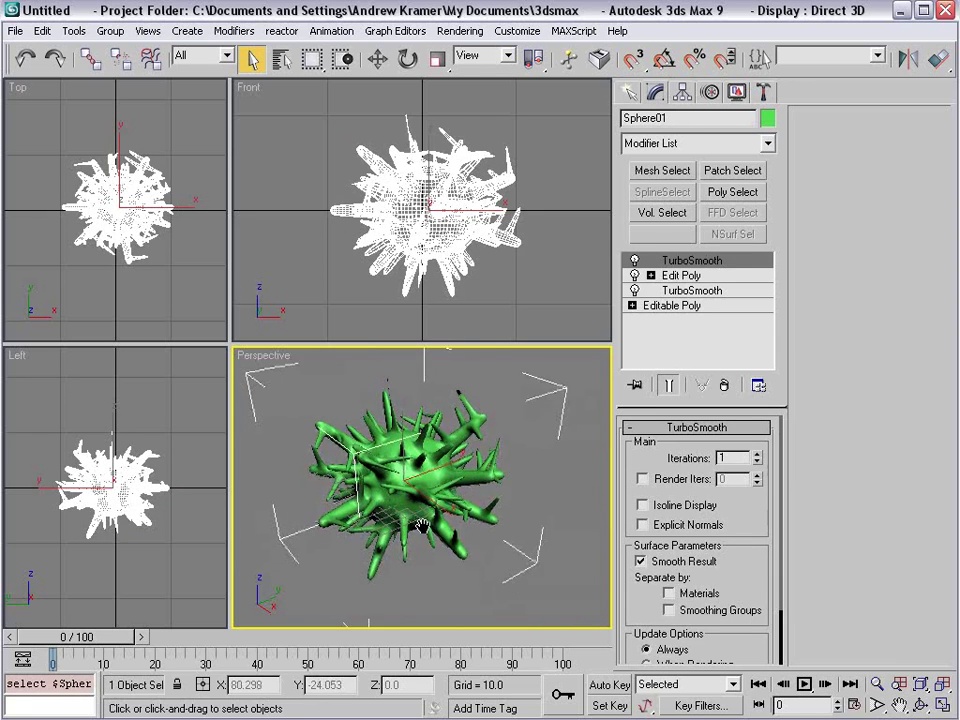
scroll(422, 525, "up", 3)
- Add a Noise modifier to the spiky sphere and set its scale to 20
left_click(729, 145)
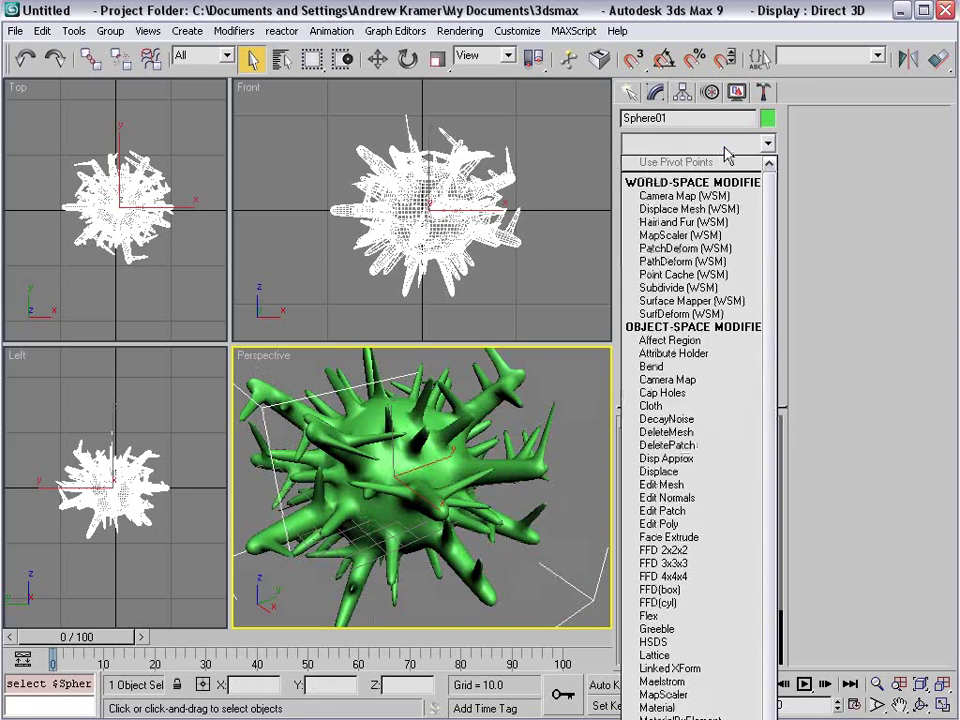
scroll(710, 300, "down", 1)
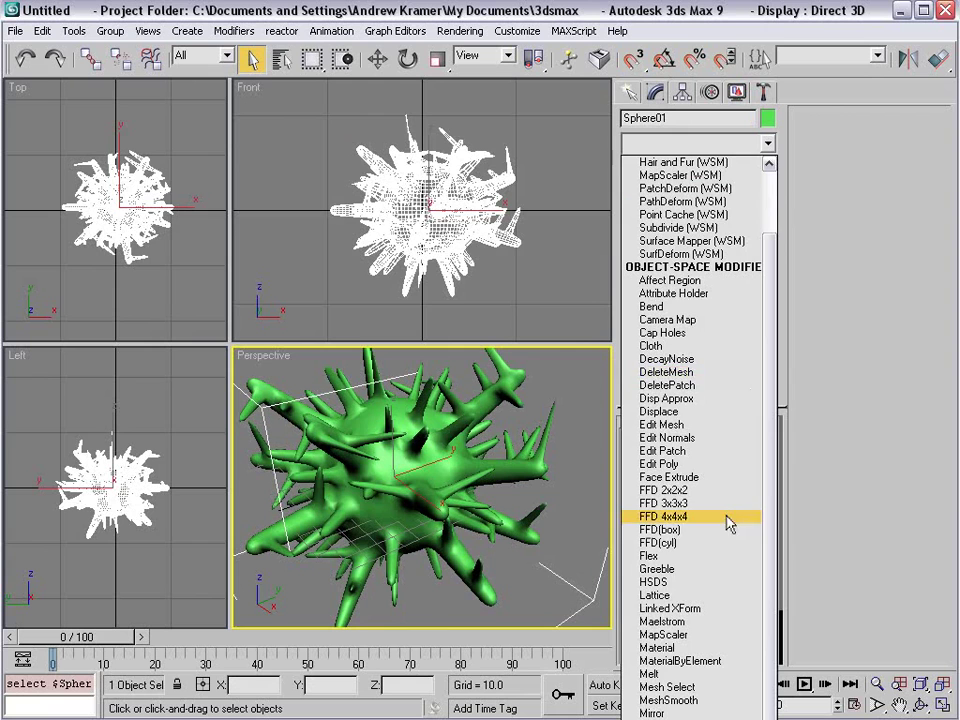
key("n")
key("Return")
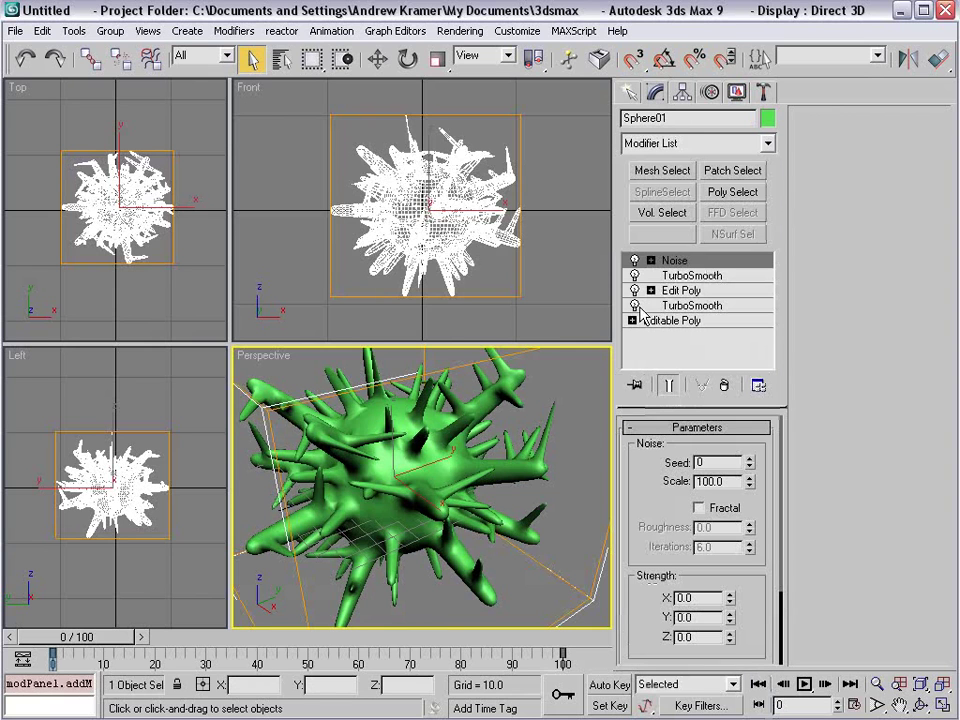
key("1")
key("w")
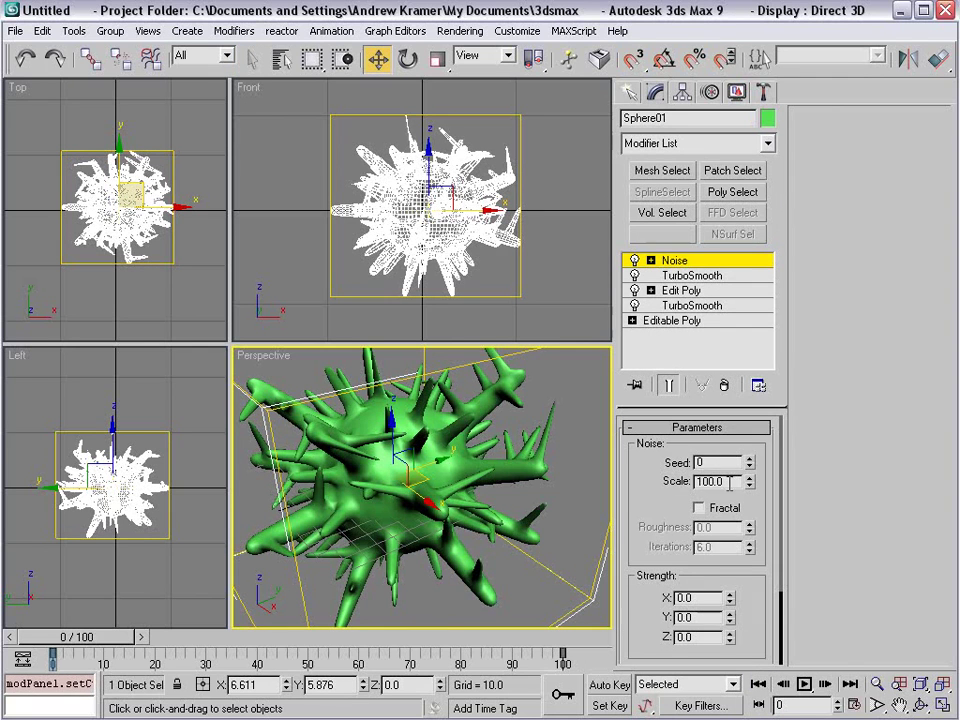
type("20")
key("Return")
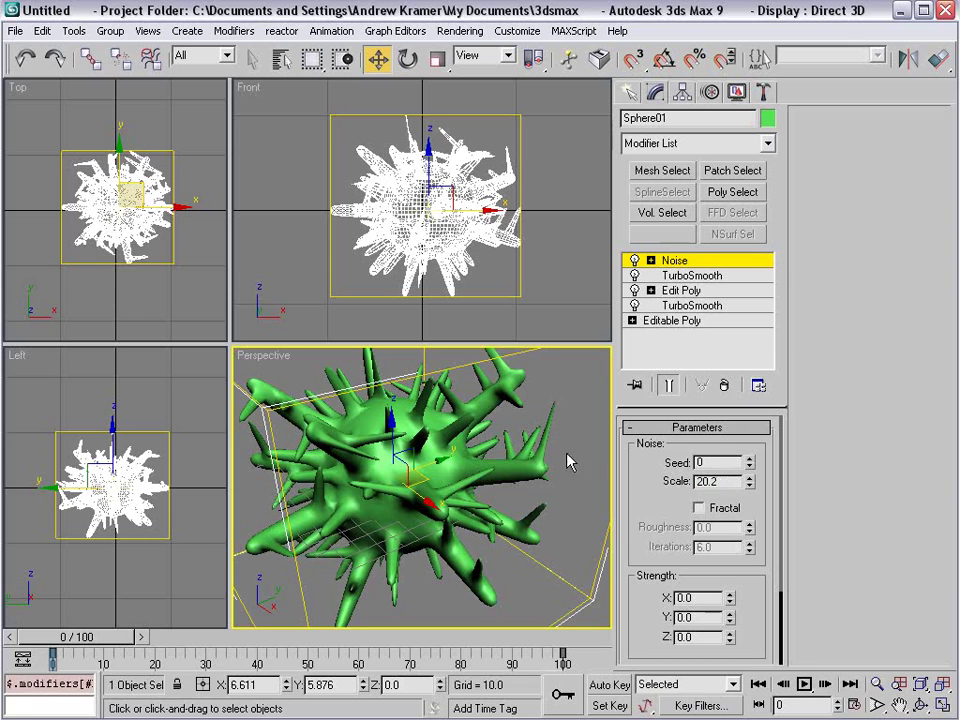
- Maximize the perspective view and set noise Strength X, Y and Z to 10
key("alt+w")
scroll(648, 510, "down", 1)
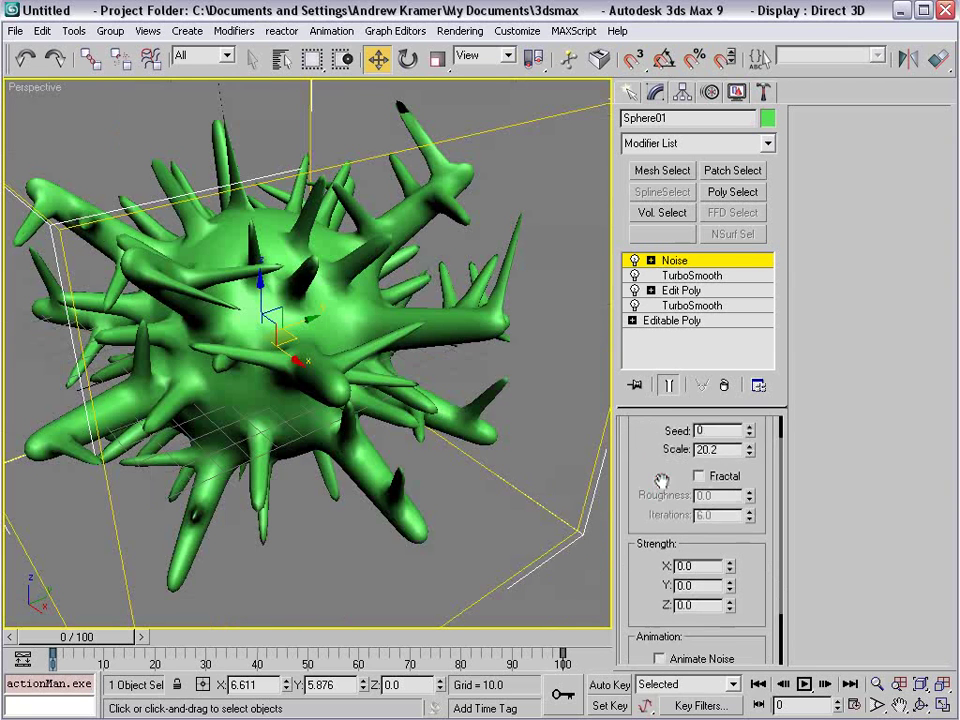
scroll(655, 515, "down", 2)
type("0")
key("Tab")
type("10")
key("Tab")
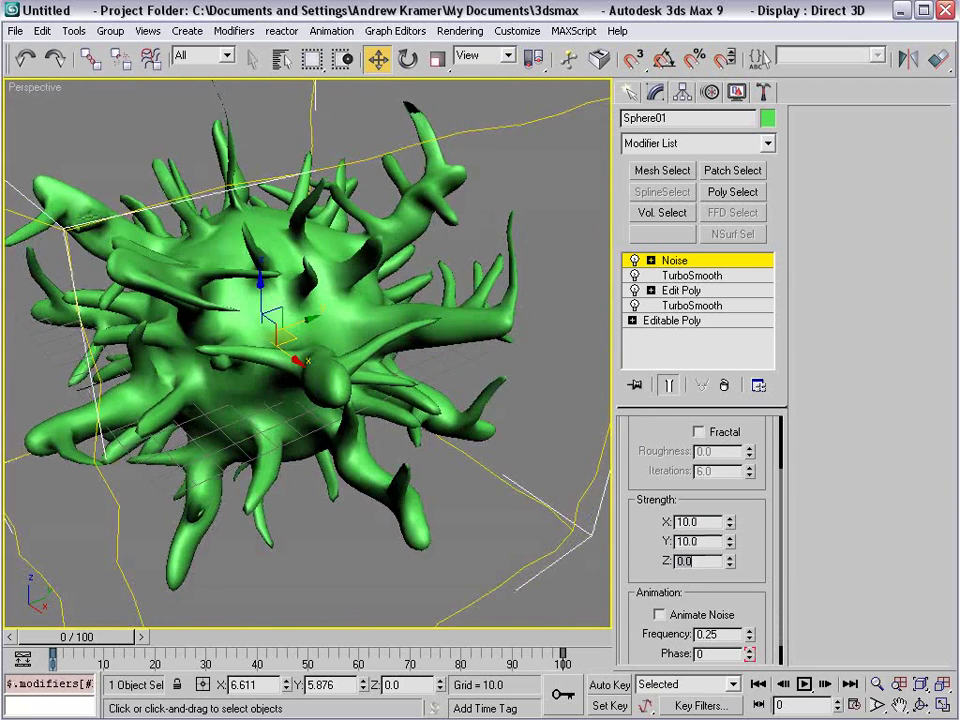
type("10")
key("Return")
- Turn on Animate Noise and scrub the timeline to preview the moving spikes
mouse_move(503, 471)
middle_mouse_down("alt")
mouse_move(417, 357)
mouse_move(263, 300)
mouse_move(343, 300)
mouse_move(400, 320)
middle_mouse_up("alt")
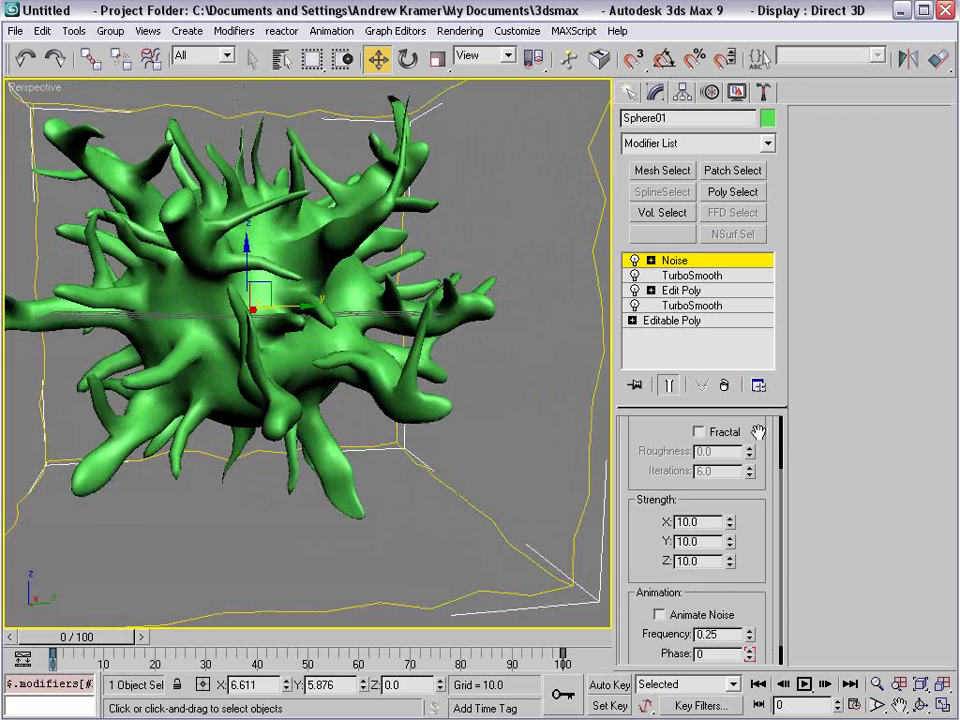
mouse_move(758, 431)
left_mouse_down()
mouse_move(757, 507)
mouse_move(750, 399)
left_mouse_up()
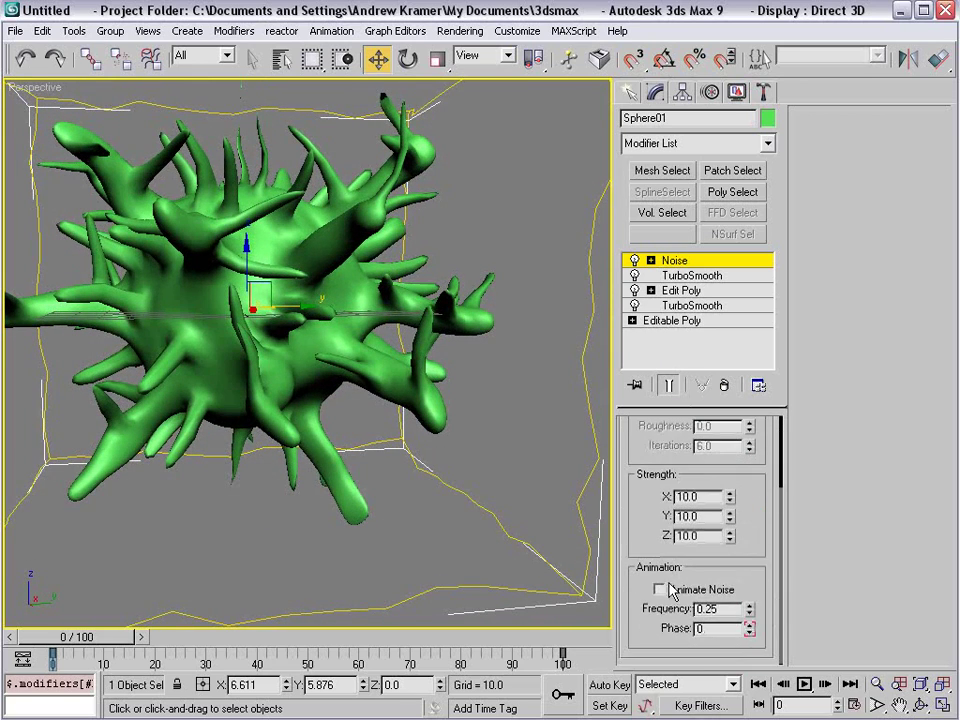
left_click_drag(80, 634, 506, 657)
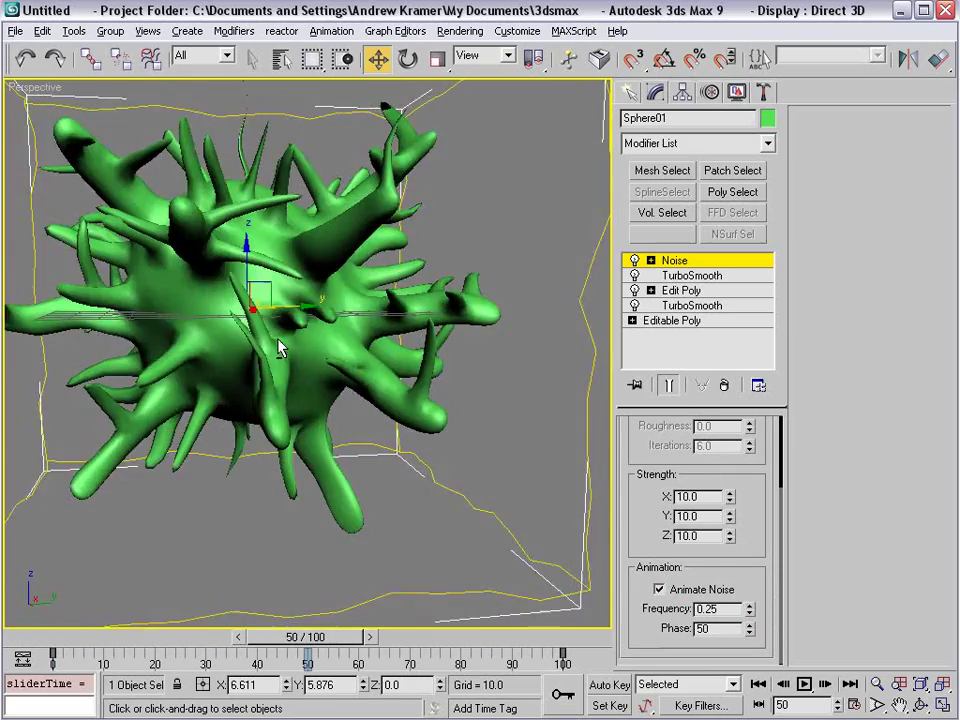
middle_click_drag(279, 343, 288, 467, "alt")
mouse_move(65, 632)
left_mouse_down()
mouse_move(405, 638)
mouse_move(70, 638)
left_mouse_up()
- Play the animation from the first frame, stop it, and restore the four-viewport layout
key("w")
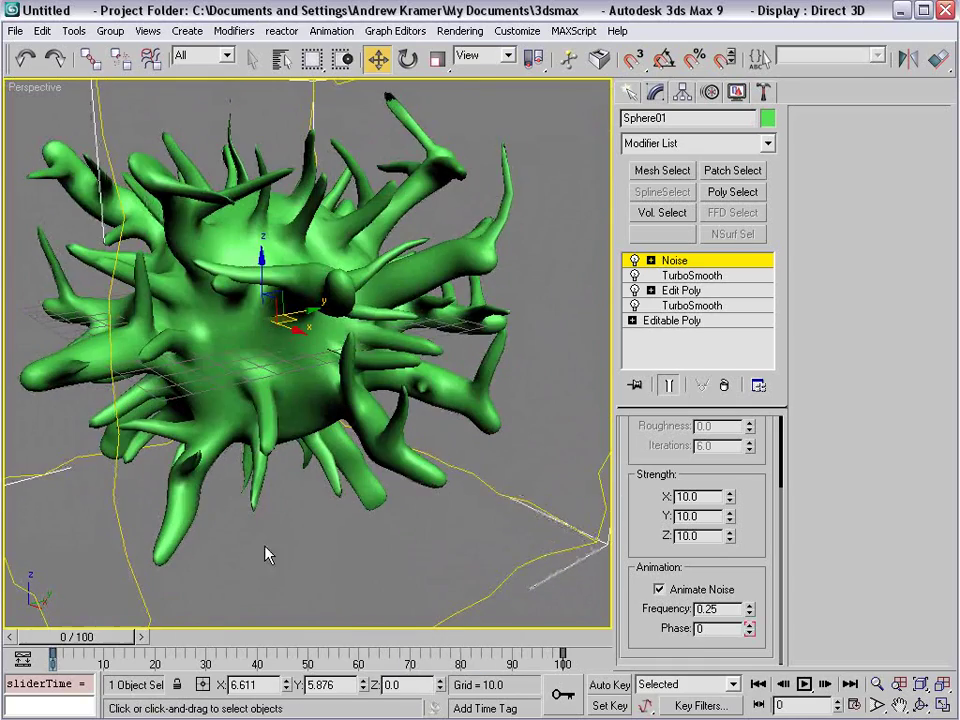
key("slash")
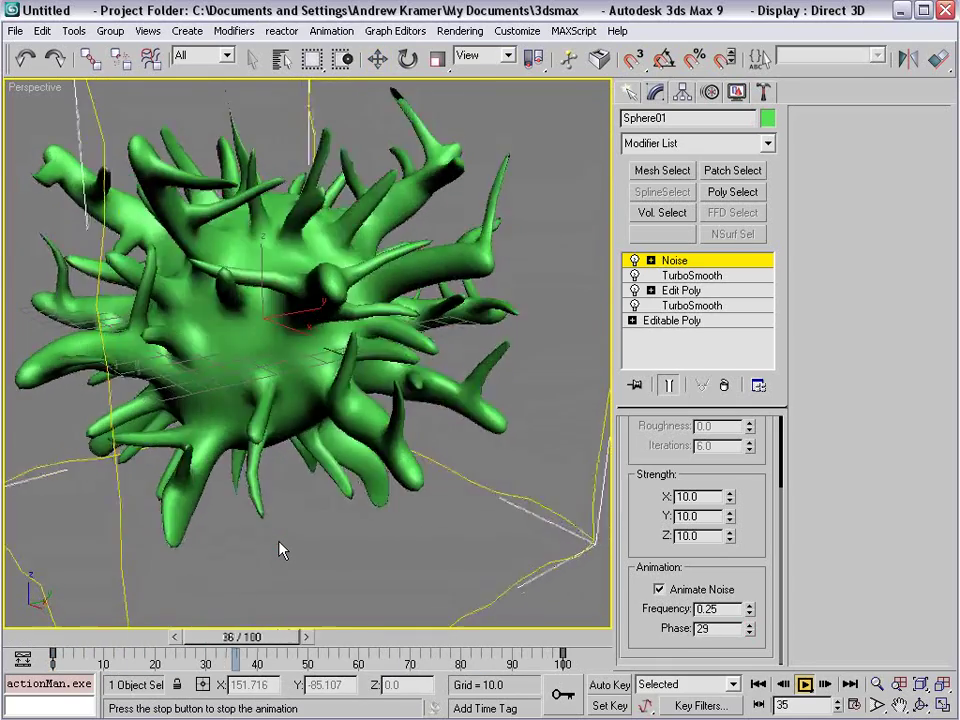
key("slash")
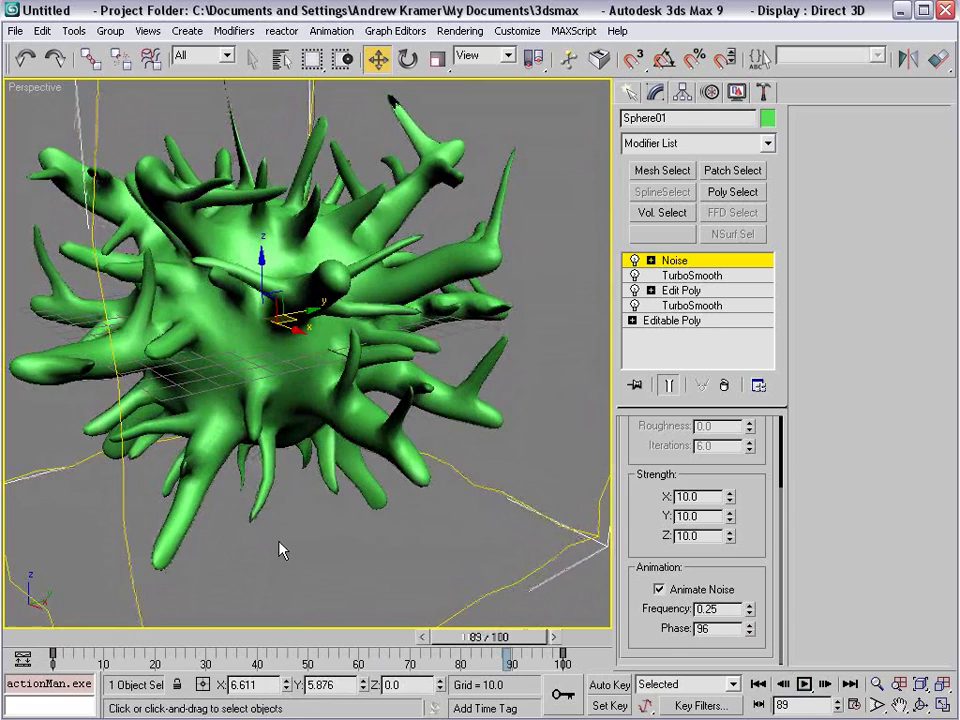
mouse_move(255, 198)
middle_mouse_down("alt")
mouse_move(300, 304)
mouse_move(290, 272)
middle_mouse_up("alt")
key("alt+w")
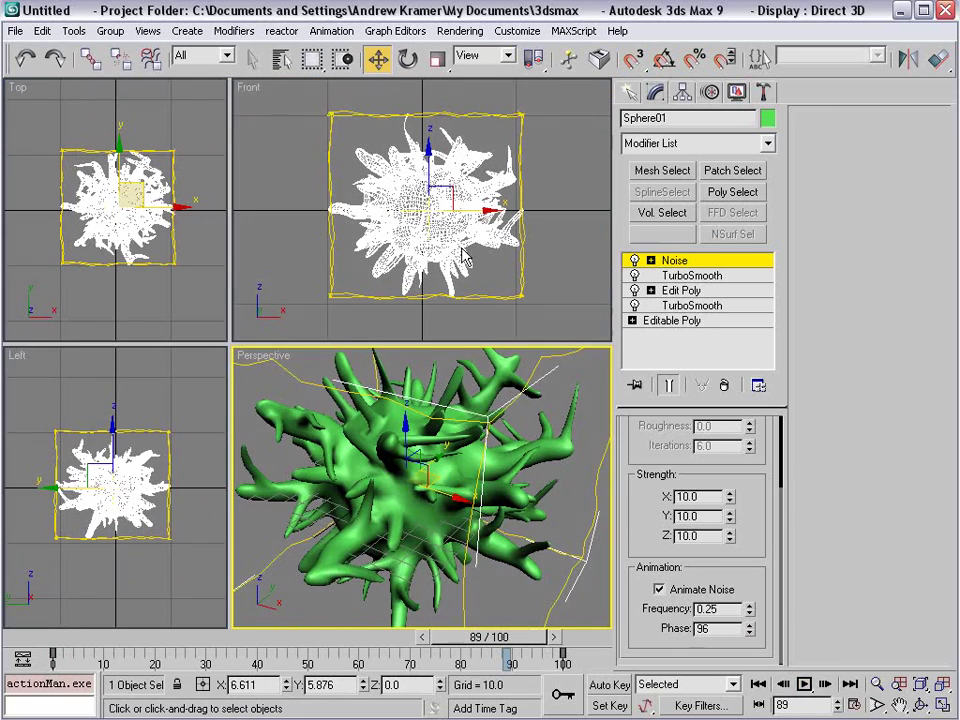
middle_click_drag(400, 450, 470, 430, "alt")
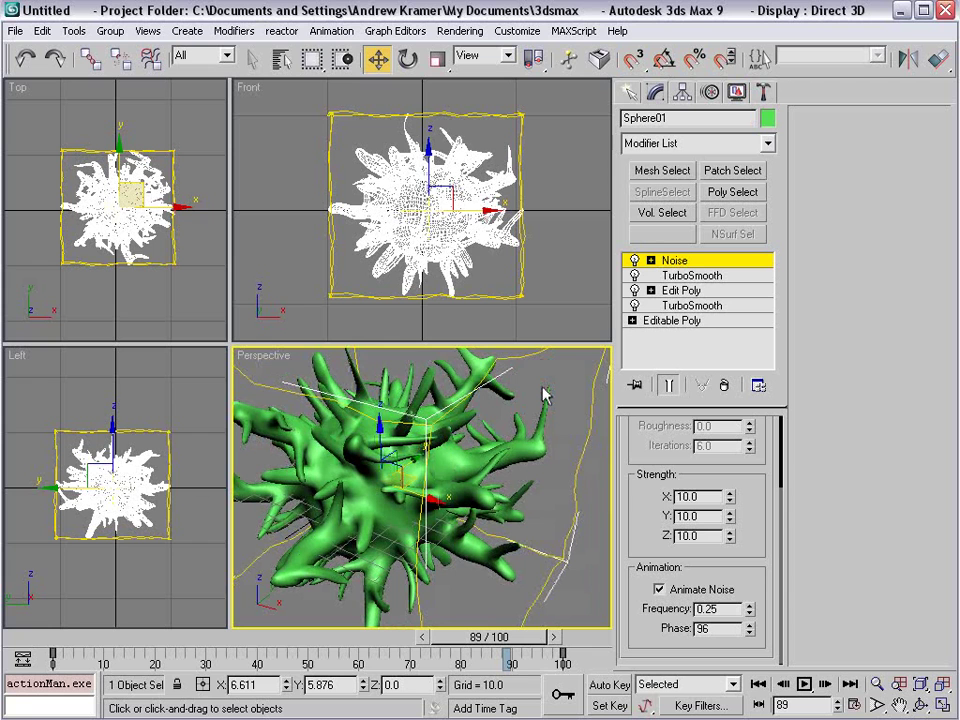
- Open the Material Editor and apply sample material 1 to the spiky creature
key("m")
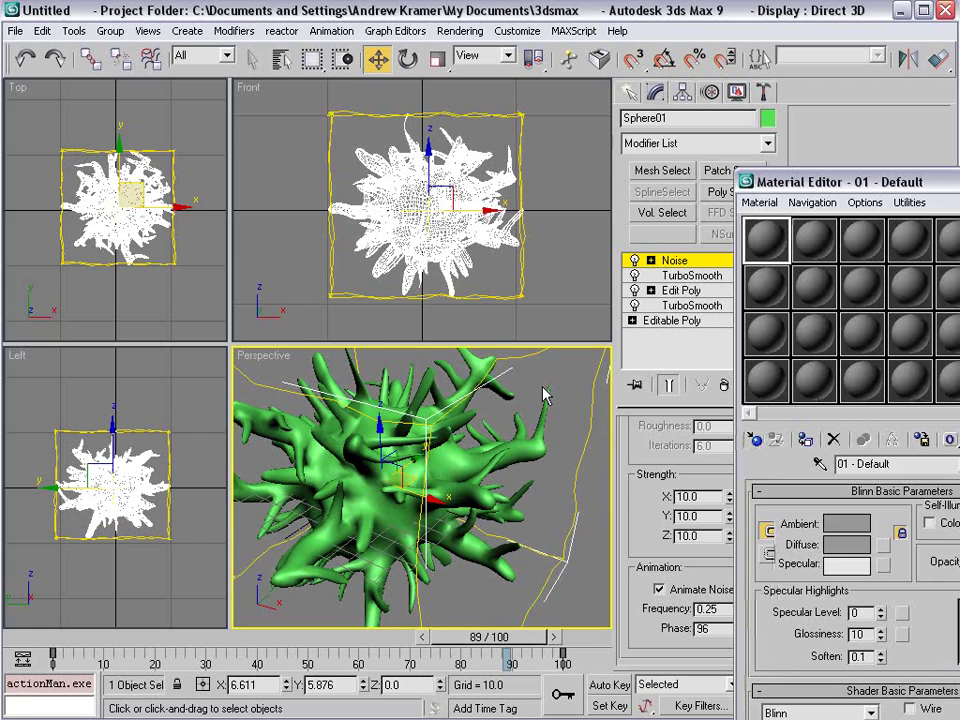
mouse_move(948, 197)
left_mouse_down()
mouse_move(231, 122)
mouse_move(257, 100)
mouse_move(241, 305)
mouse_move(242, 58)
mouse_move(230, 30)
left_mouse_up()
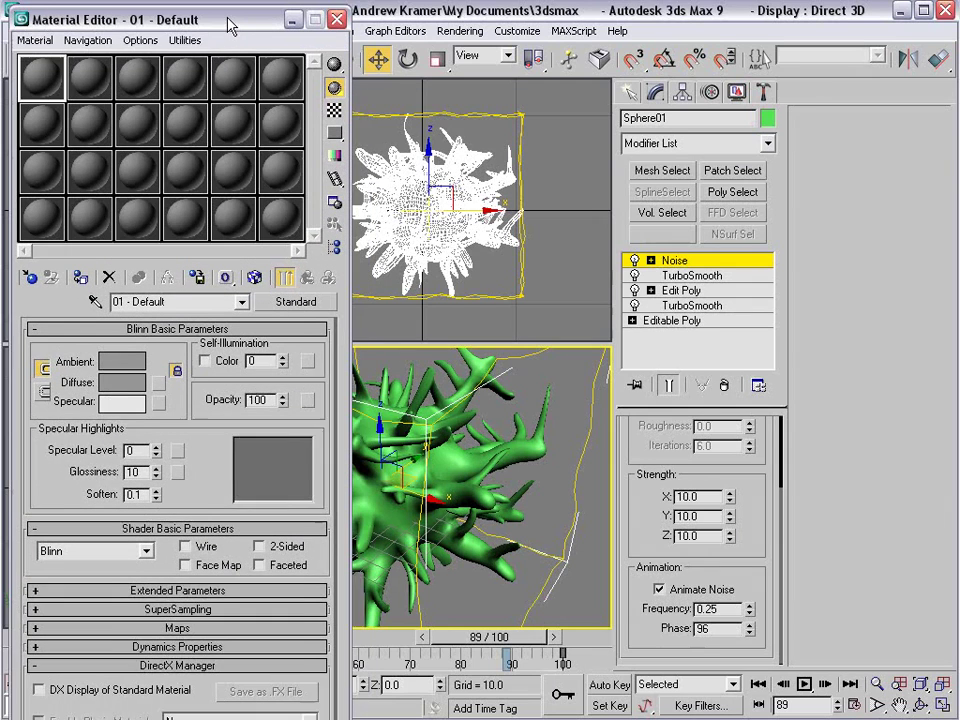
left_click(56, 100)
mouse_move(60, 103)
left_mouse_down()
mouse_move(128, 150)
mouse_move(440, 450)
left_mouse_up()
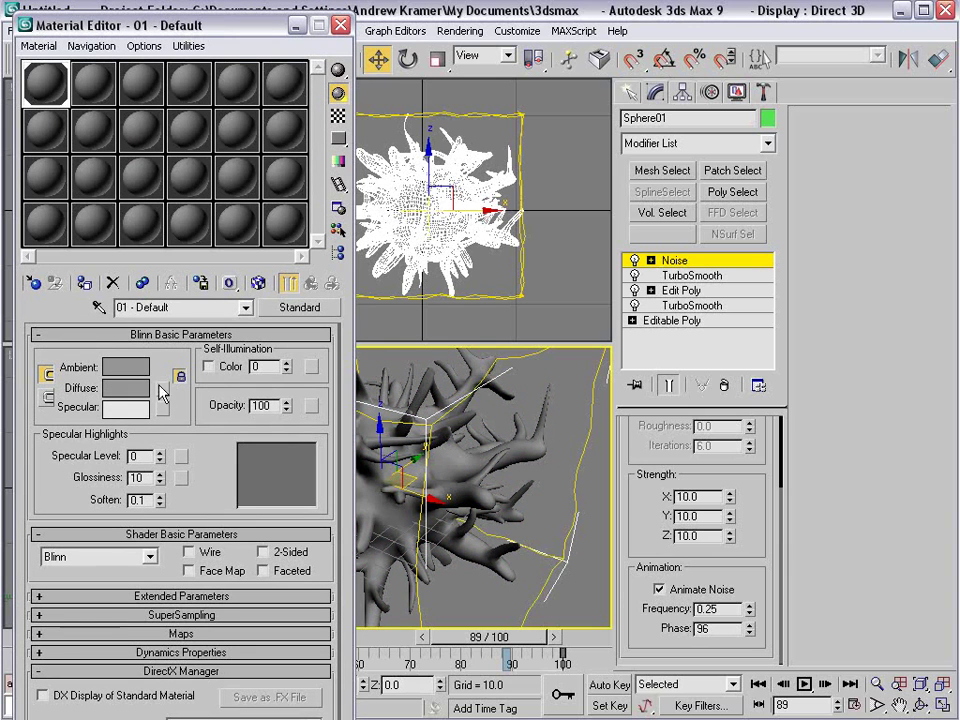
- Raise Specular Level to 37 and Glossiness to 24, then start picking a Diffuse map
left_click_drag(162, 463, 160, 450)
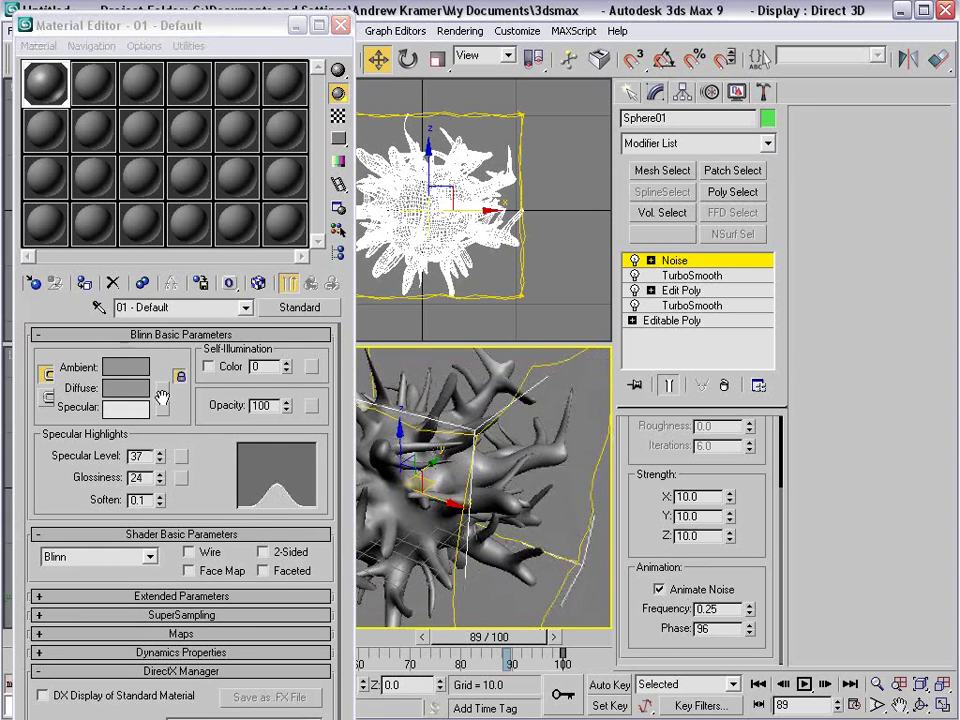
left_click(139, 327)
scroll(200, 541, "down", 1)
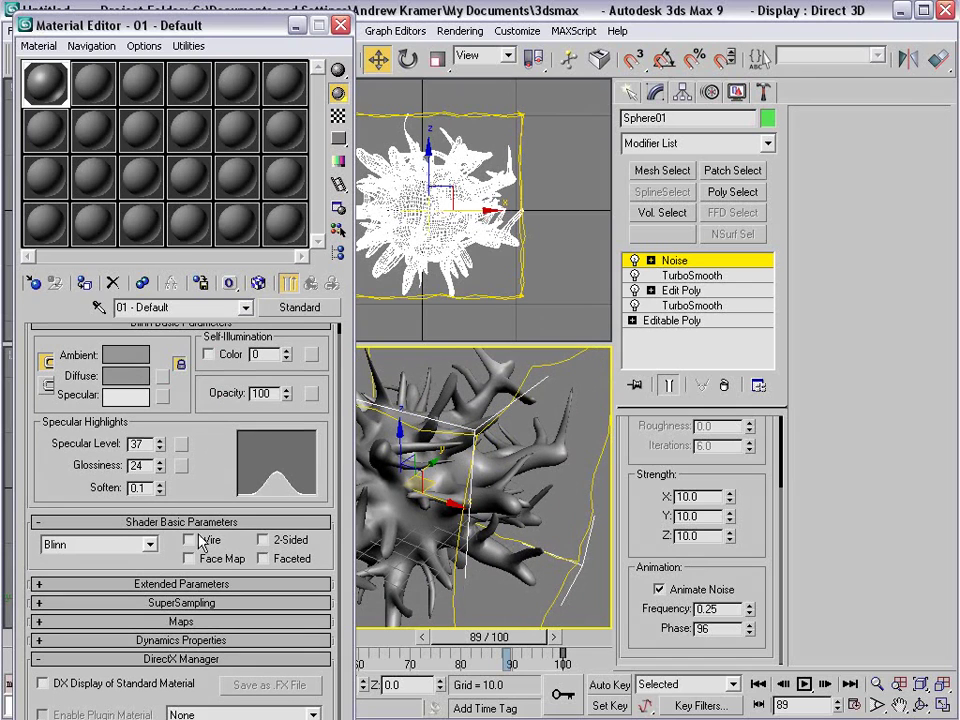
left_click(163, 376)
- Put a Mix map on Diffuse, drive its Mix Amount with Noise, and magnify the sample slot
left_click_drag(615, 358, 344, 117)
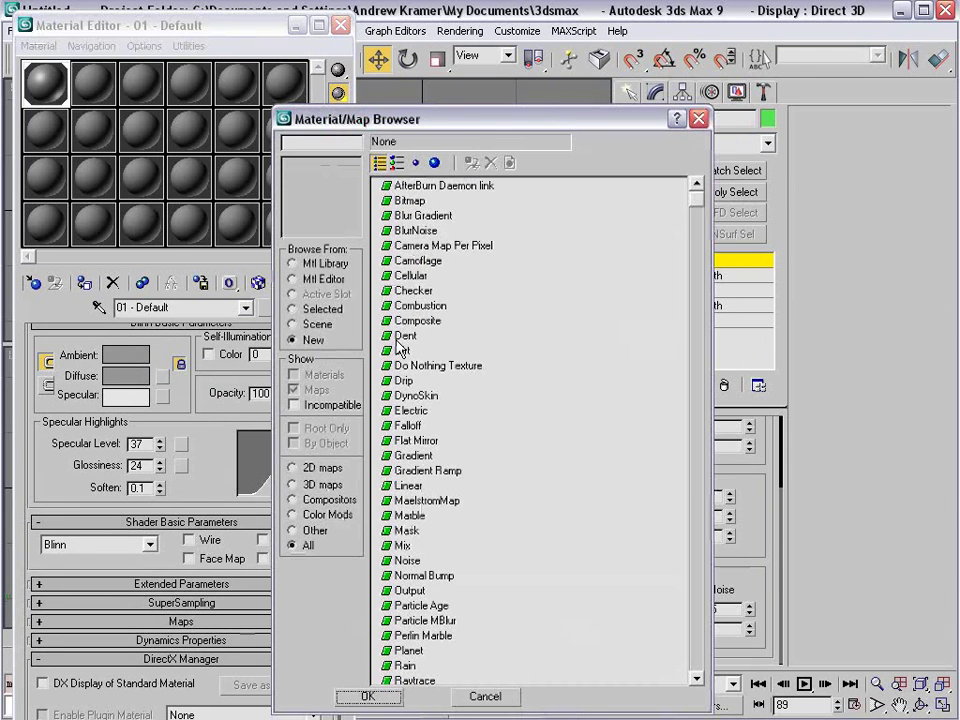
left_click(402, 545)
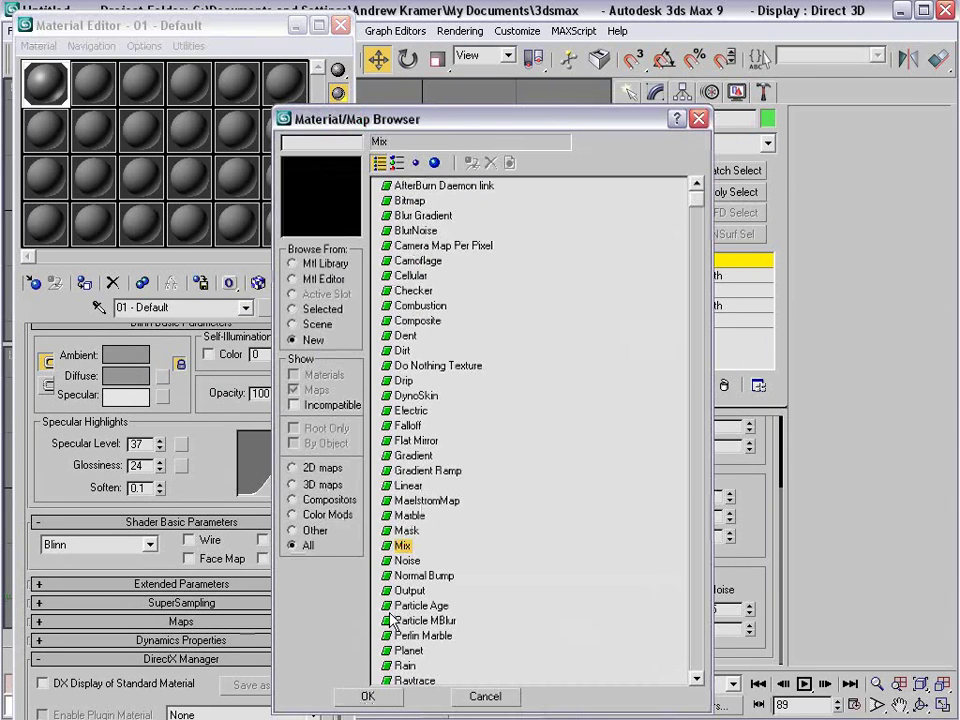
left_click(367, 697)
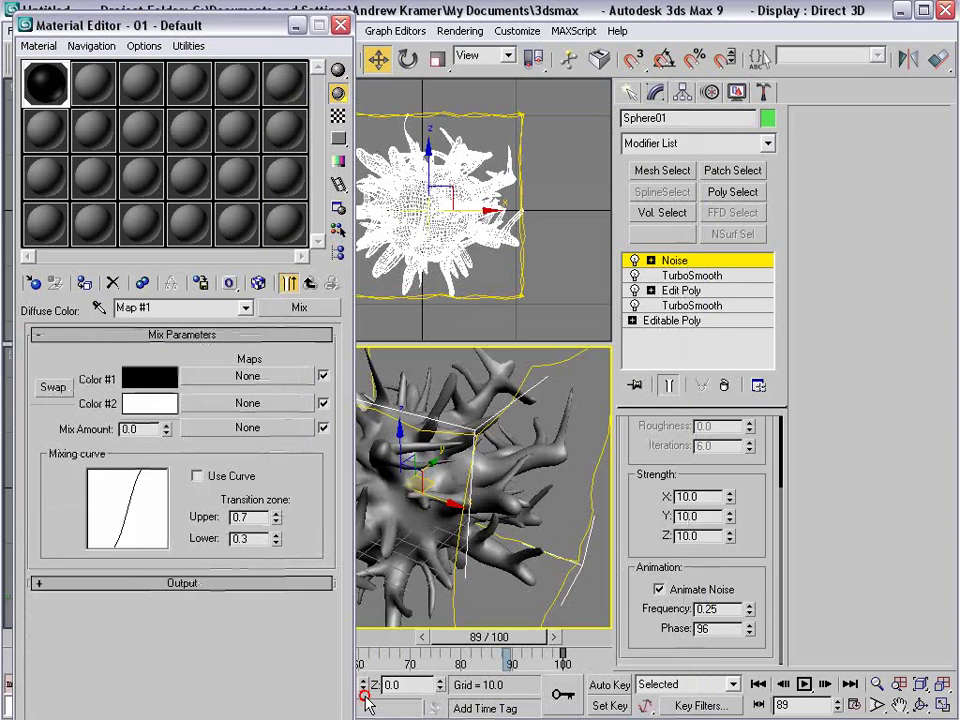
left_click(245, 430)
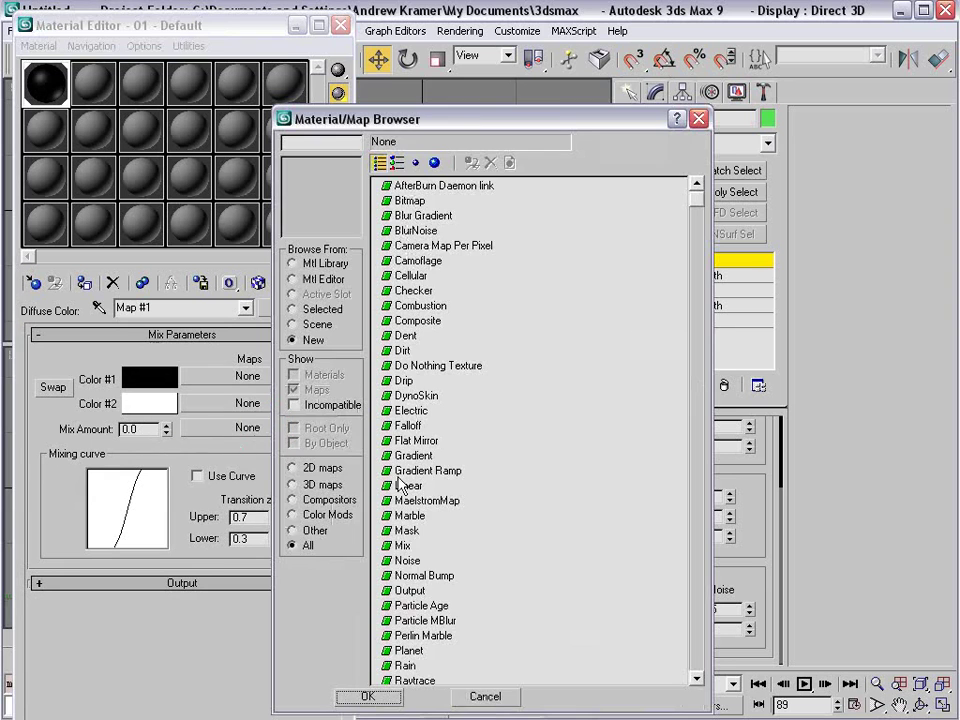
left_click(408, 561)
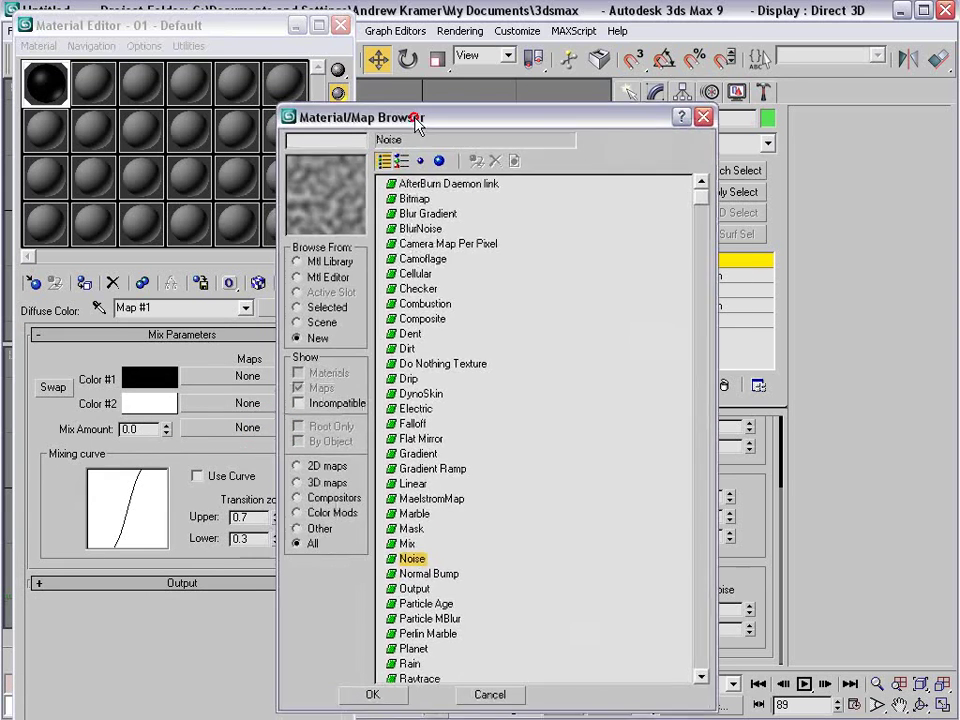
left_click_drag(420, 122, 487, 60)
left_click(436, 635)
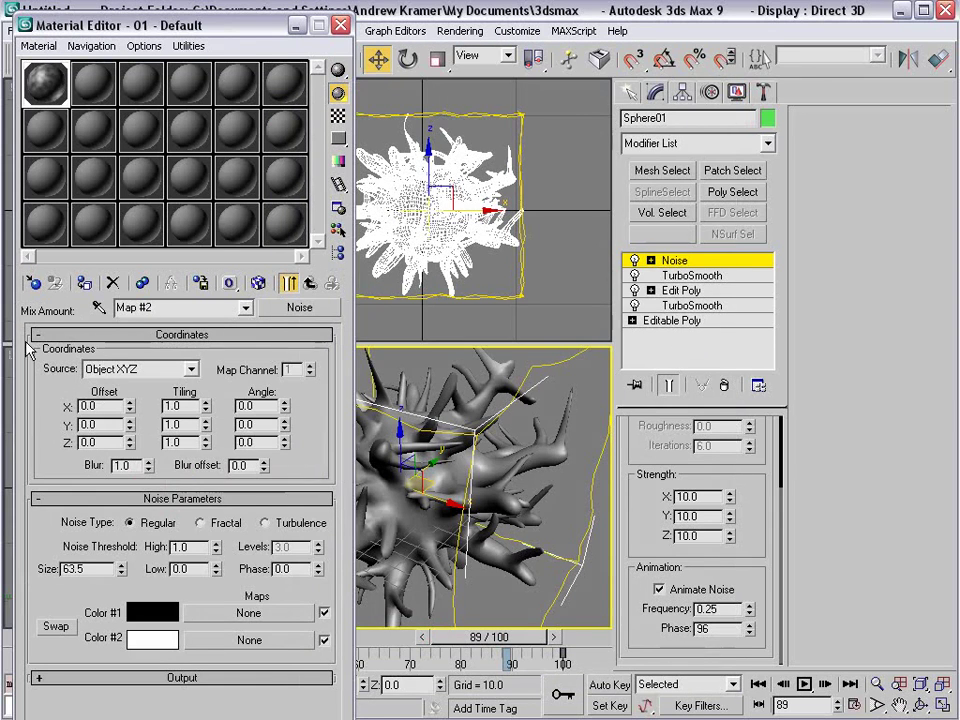
left_click(310, 283)
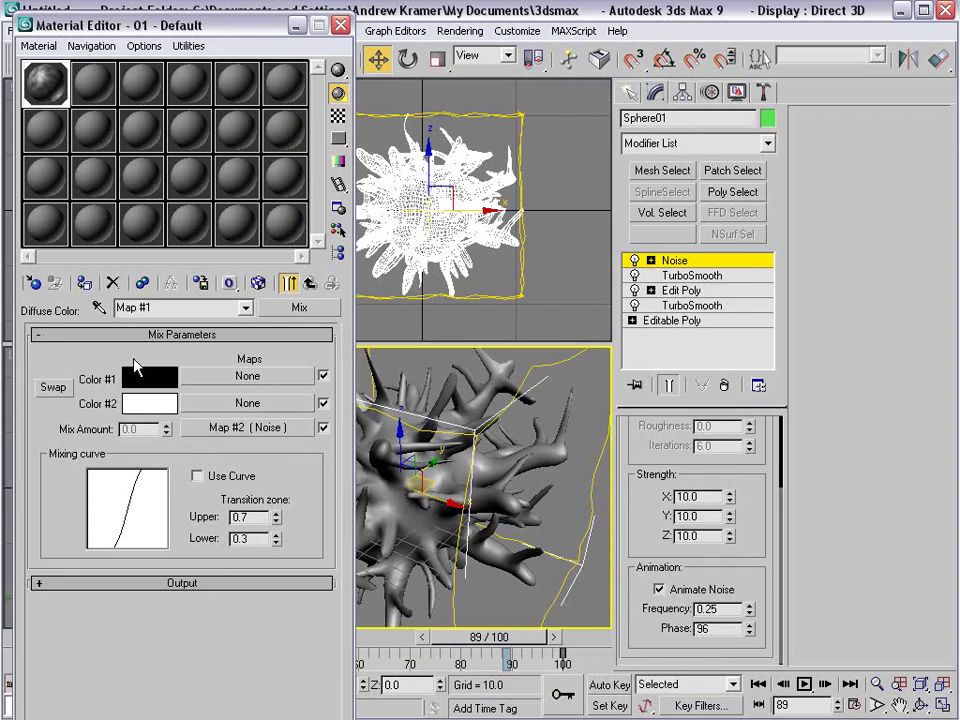
double_click(45, 92)
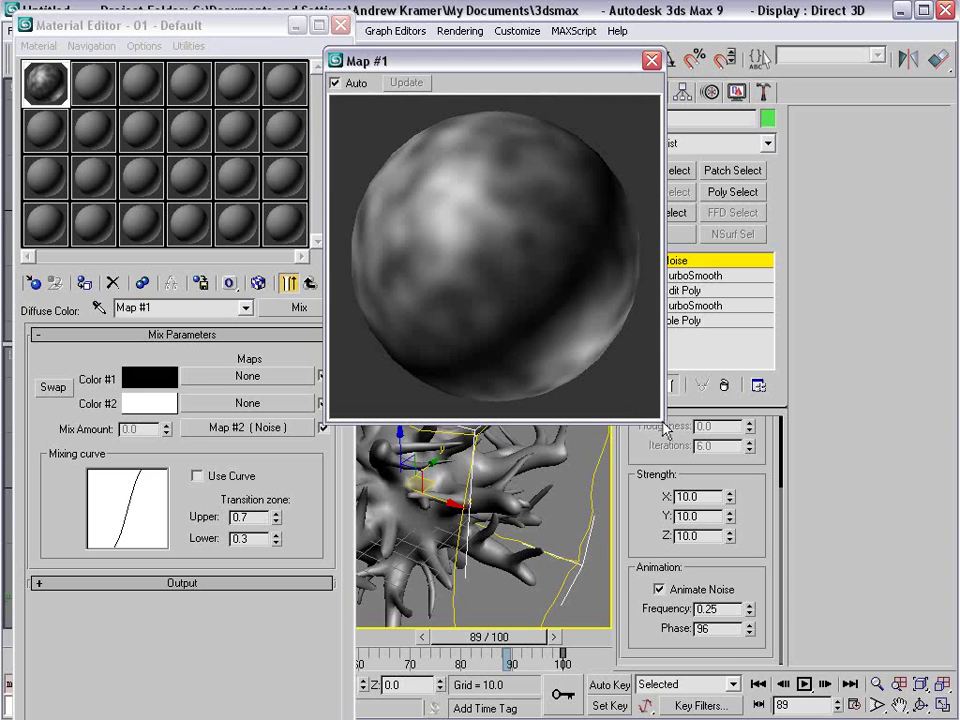
- Rearrange the preview window and open the Mix Amount Noise map's settings
left_click_drag(660, 420, 527, 283)
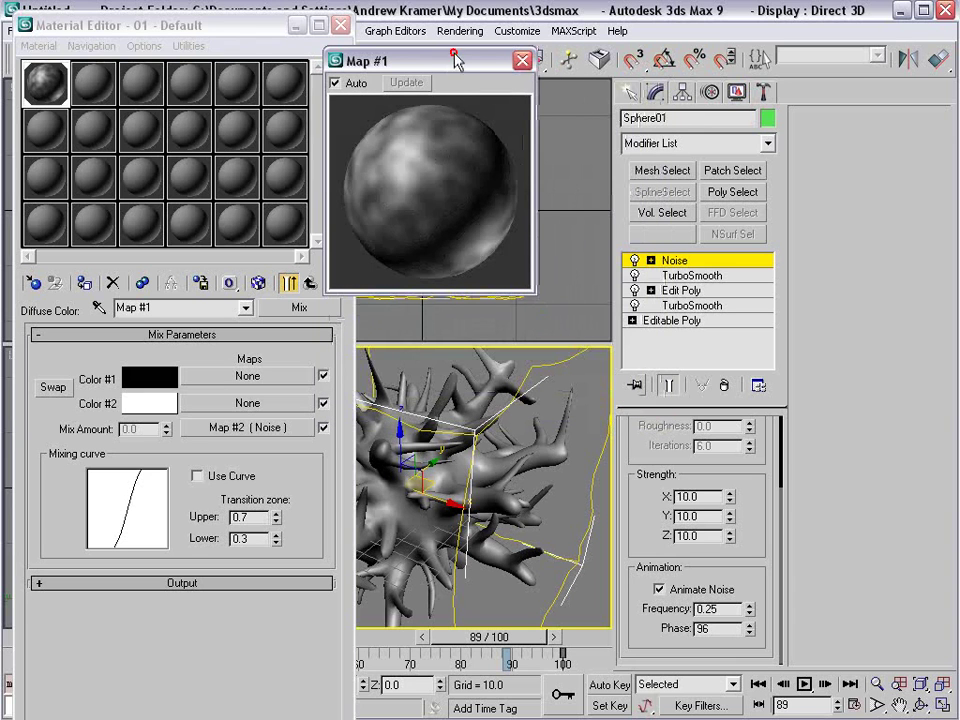
left_click_drag(343, 58, 234, 33)
left_click(248, 428)
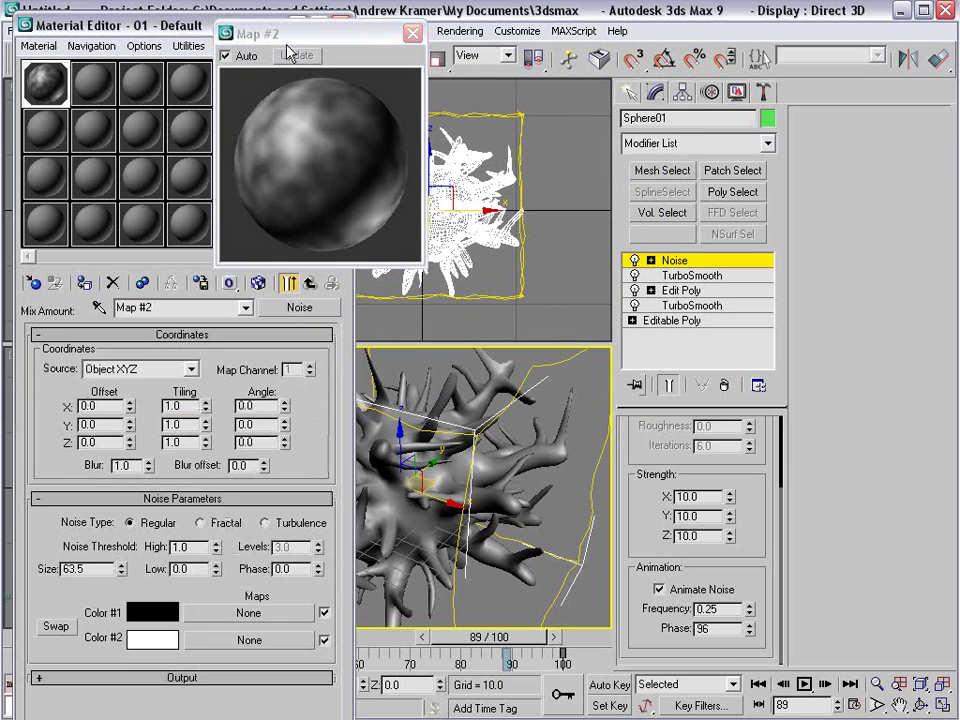
left_click_drag(310, 36, 474, 38)
left_click(289, 283)
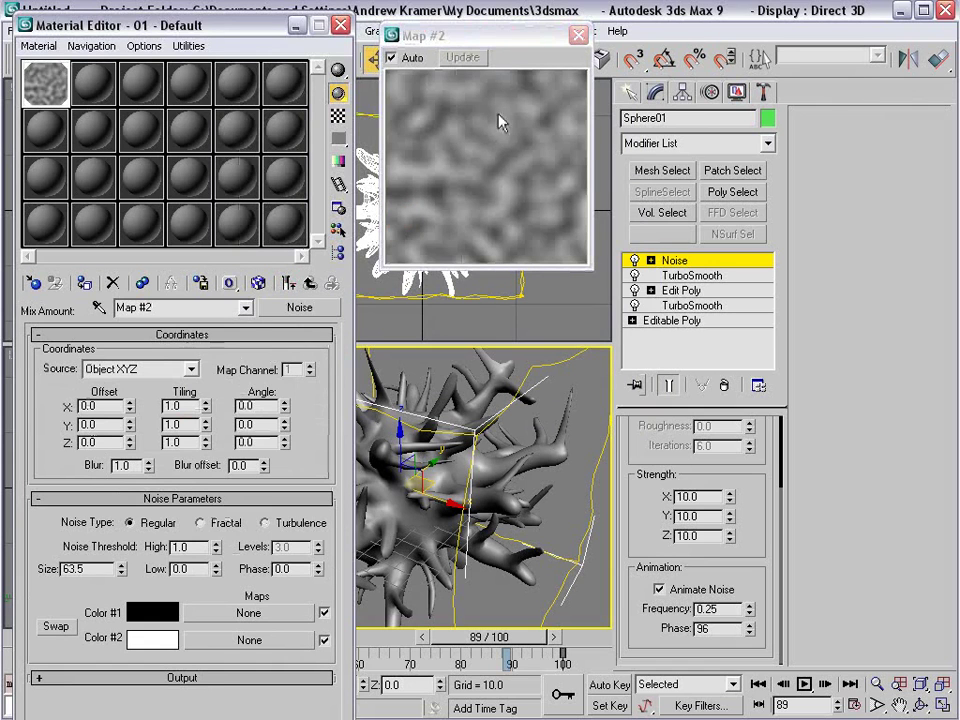
left_click(288, 283)
left_click(288, 283)
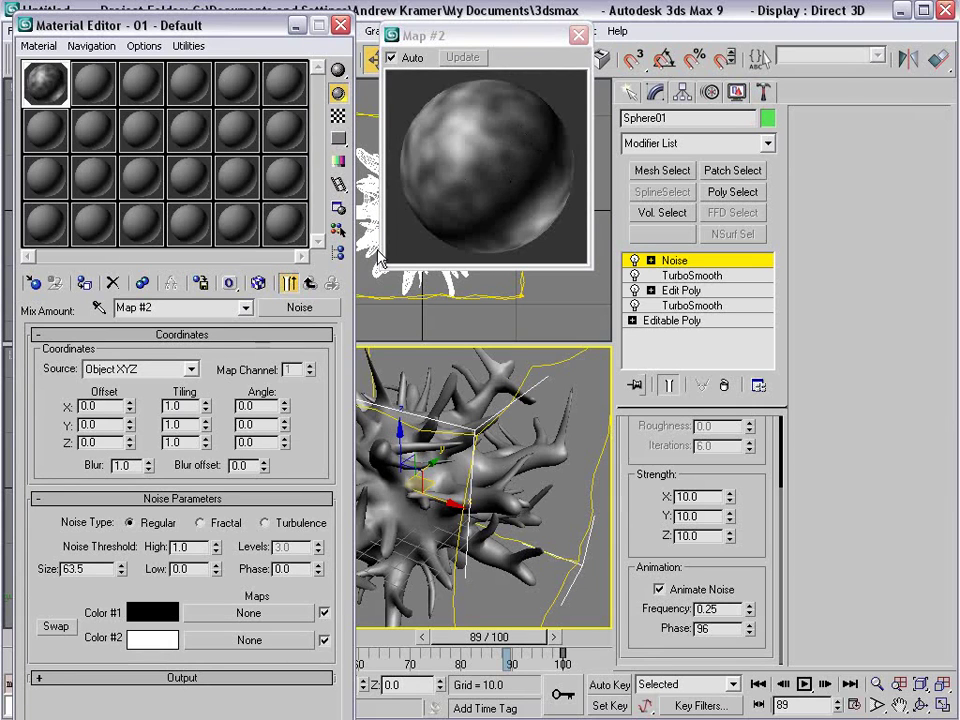
- Set the Noise map's size to 25
left_click_drag(117, 567, 9, 579)
type("10")
key("Return")
type("25")
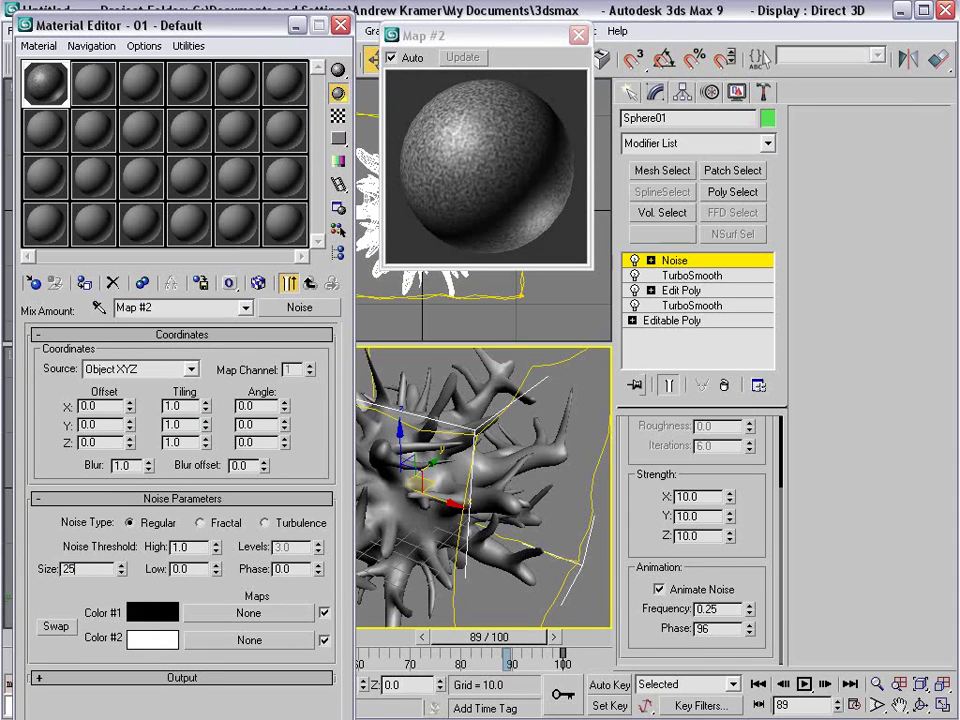
key("Return")
- Set Mix Color #2 to a saturated orange (hue 19) and open the Noise mask map
left_click(310, 283)
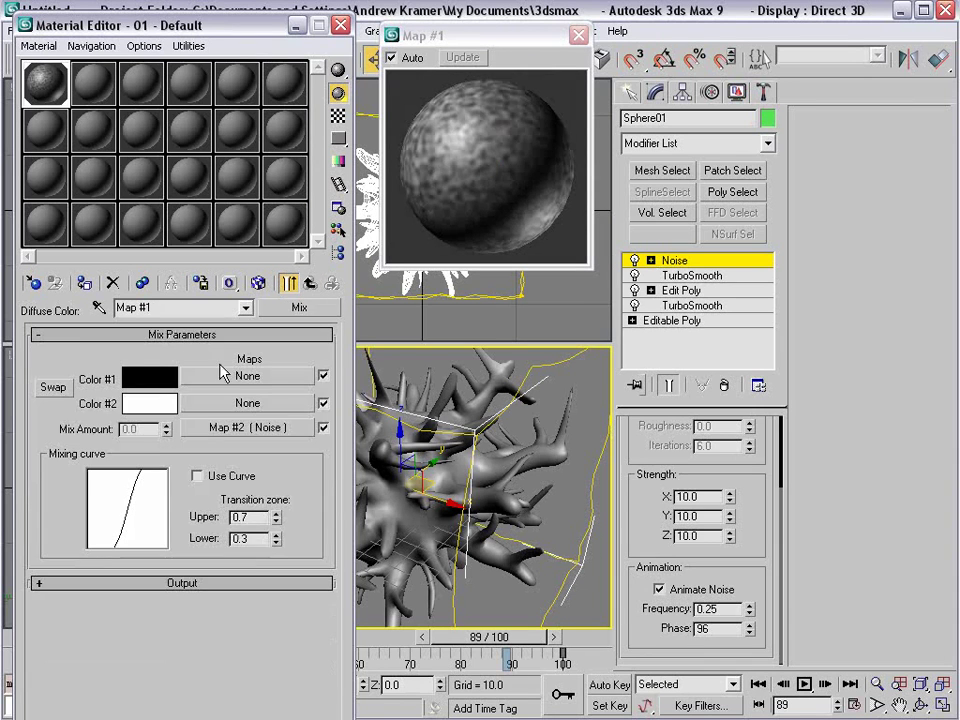
left_click(145, 403)
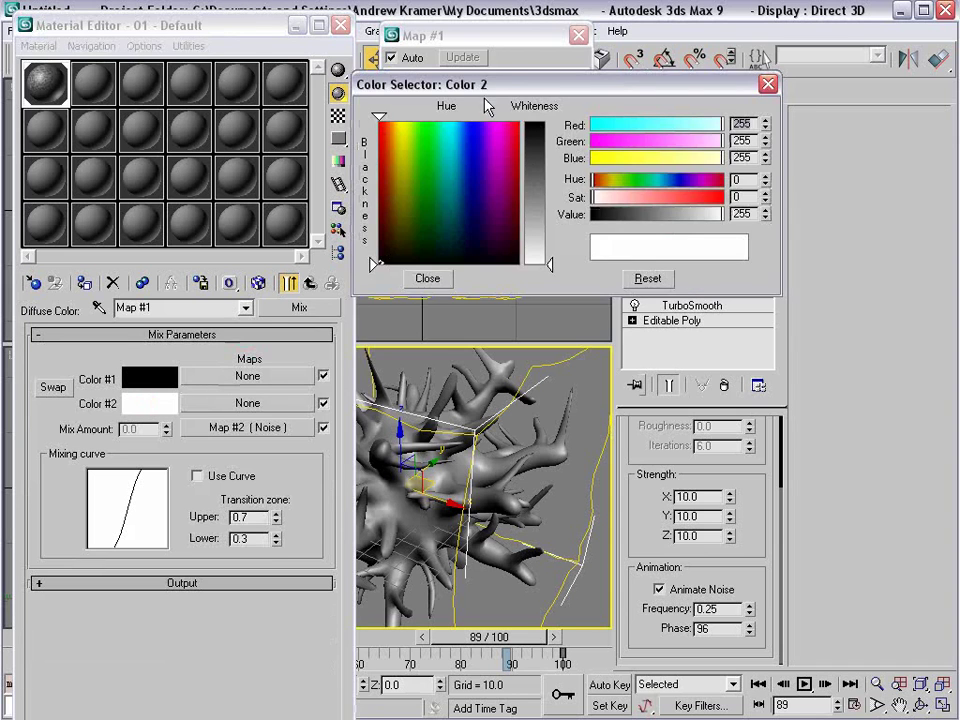
left_click_drag(494, 84, 488, 210)
left_click_drag(380, 262, 384, 264)
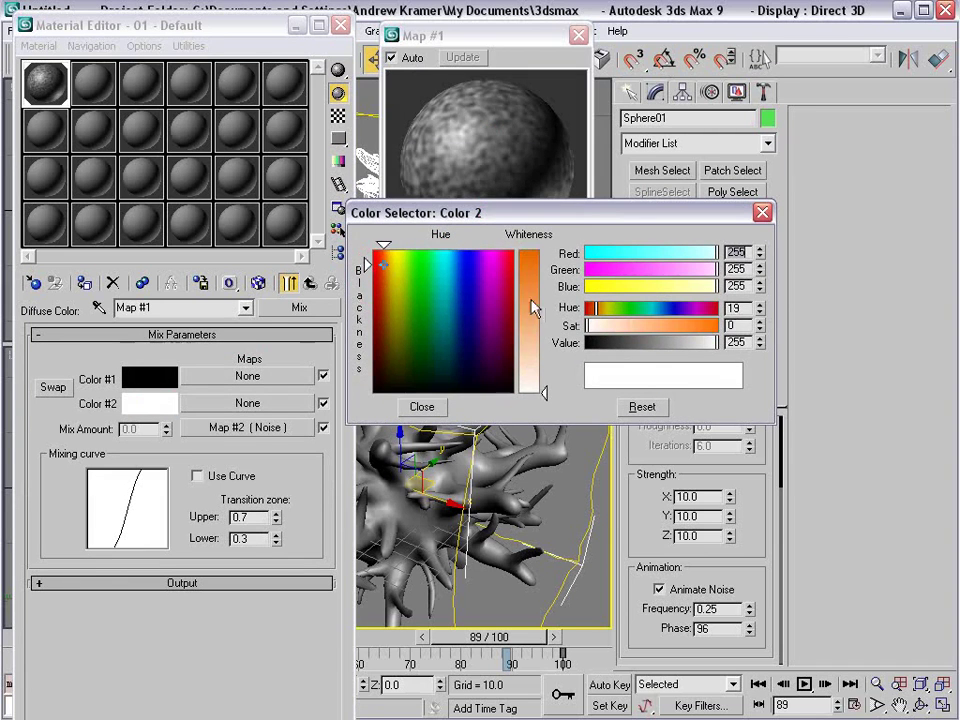
left_click_drag(533, 309, 530, 262)
left_click(421, 406)
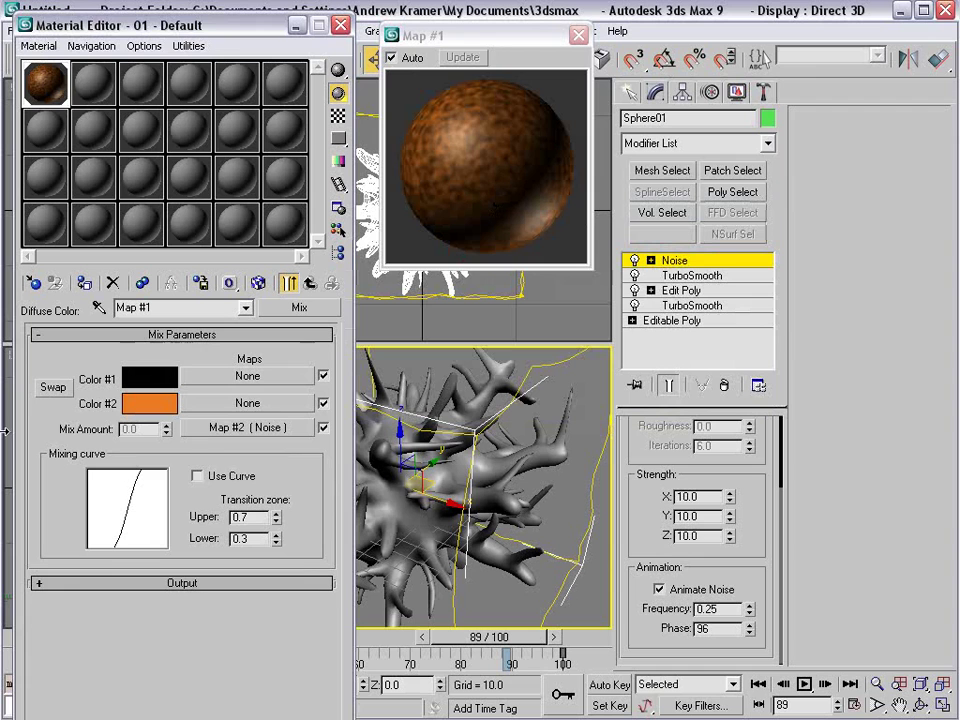
left_click(232, 427)
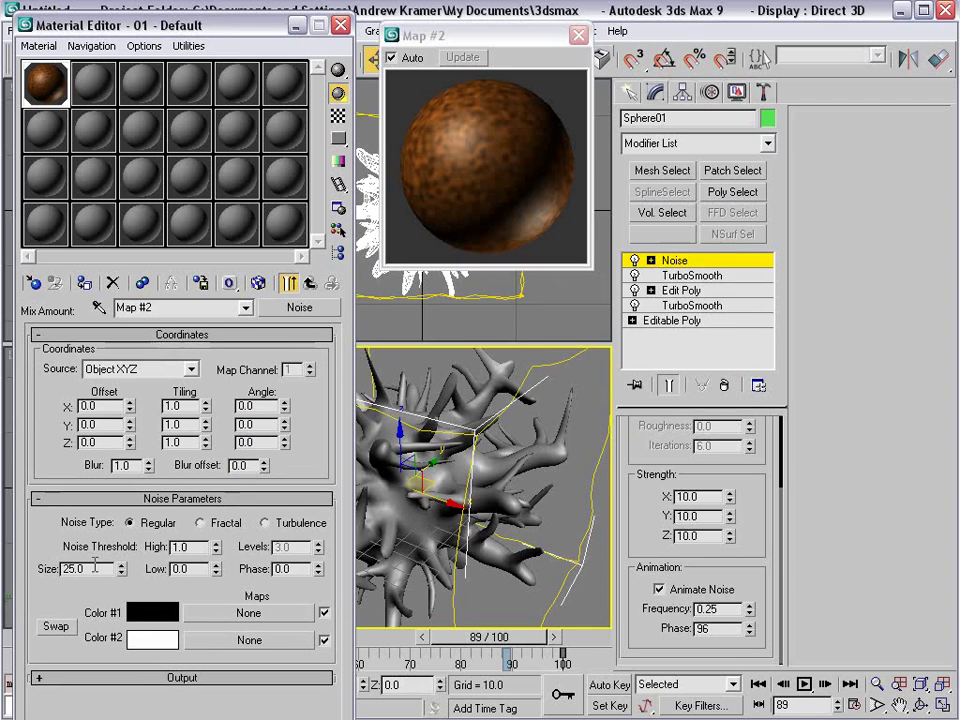
- Set the Noise mask to Fractal type with size 60
left_click_drag(97, 568, 28, 576)
type("60")
key("Return")
left_click(206, 523)
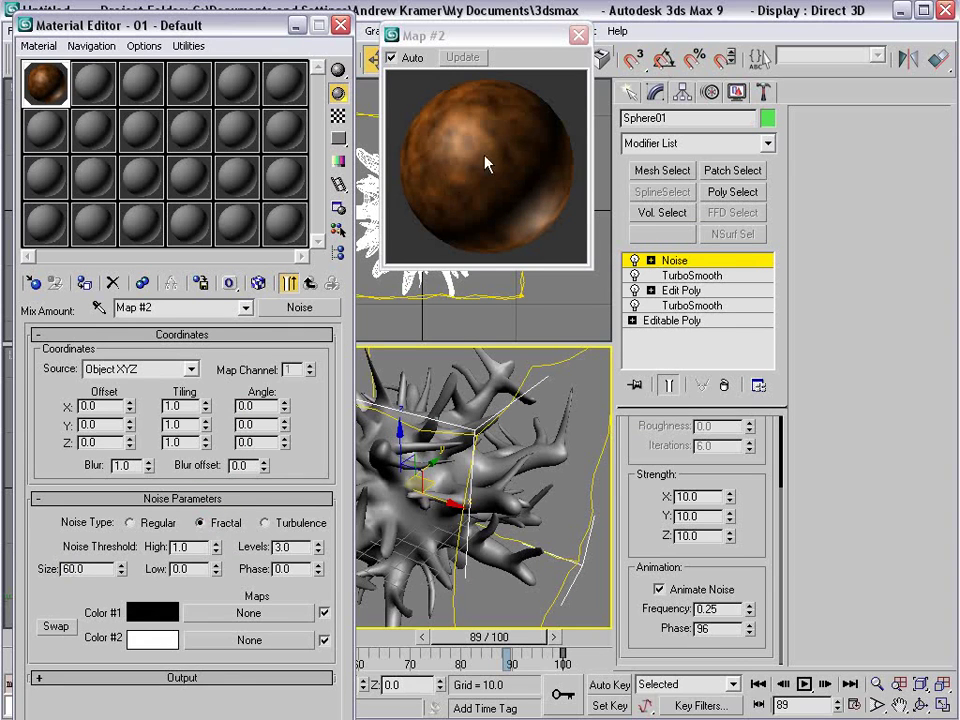
left_click_drag(590, 268, 688, 362)
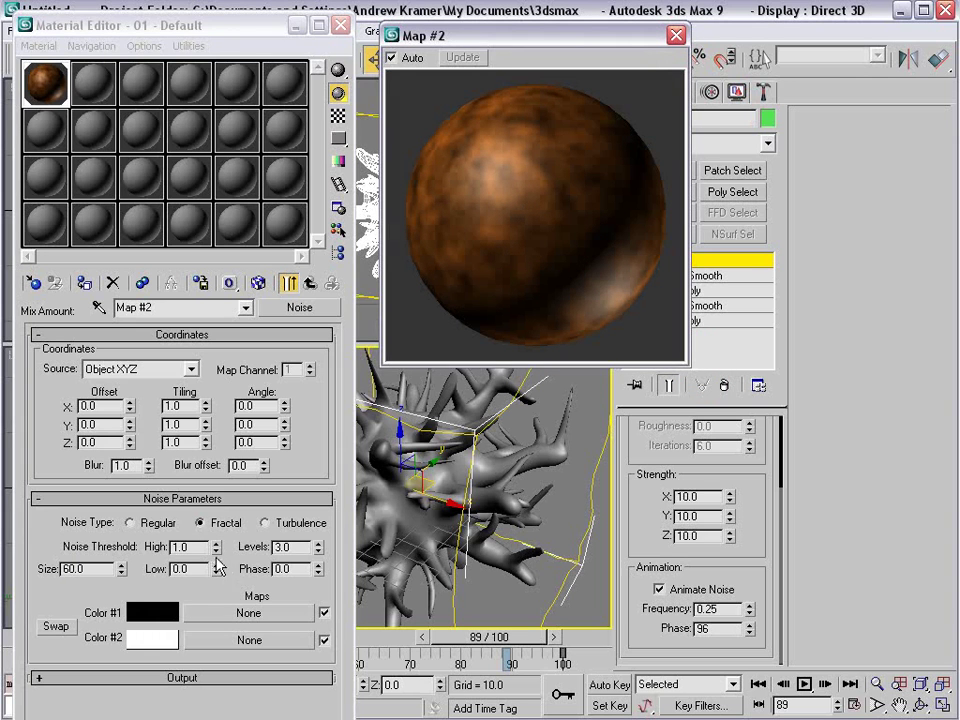
- Set the noise thresholds to High 0.5 and Low 0.4, with 5 levels
left_click(148, 556)
type("0.5")
key("Return")
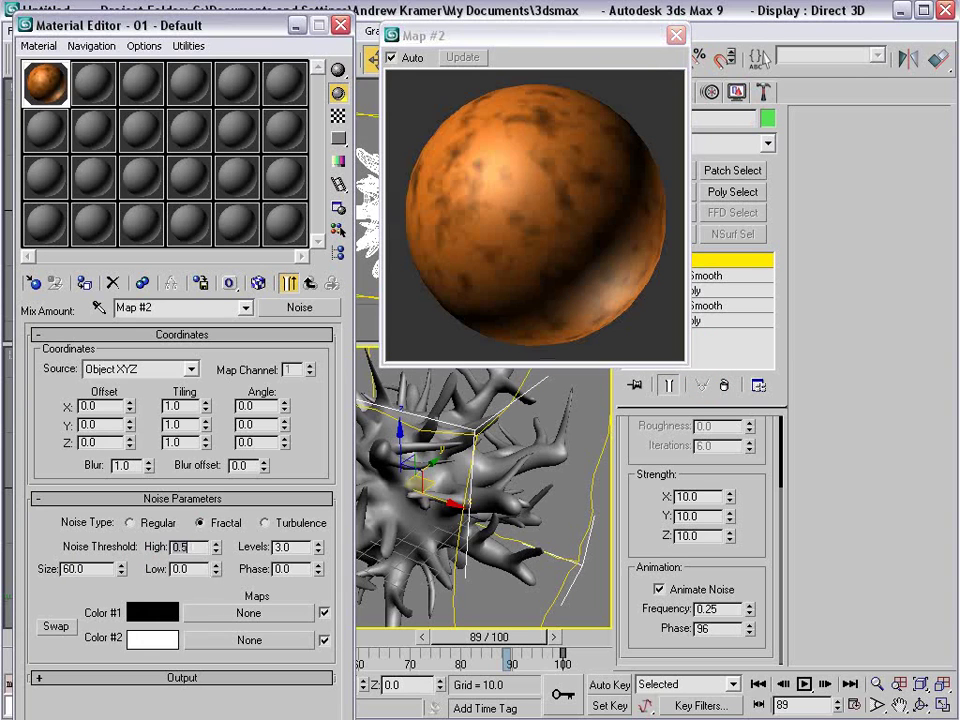
left_click(131, 569)
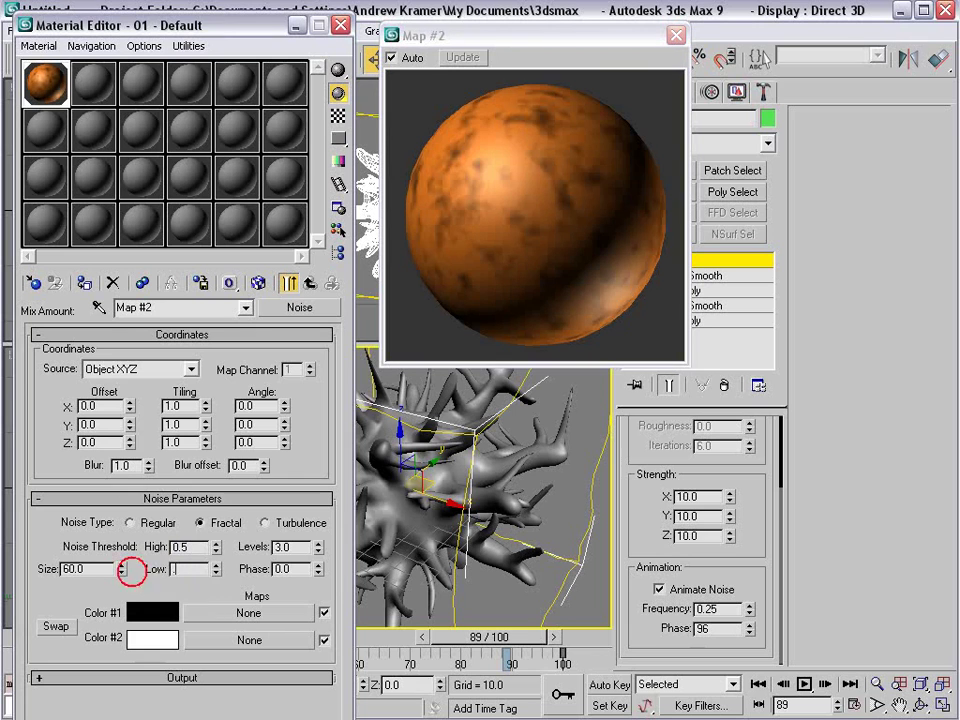
left_click(190, 568)
type("4")
key("Return")
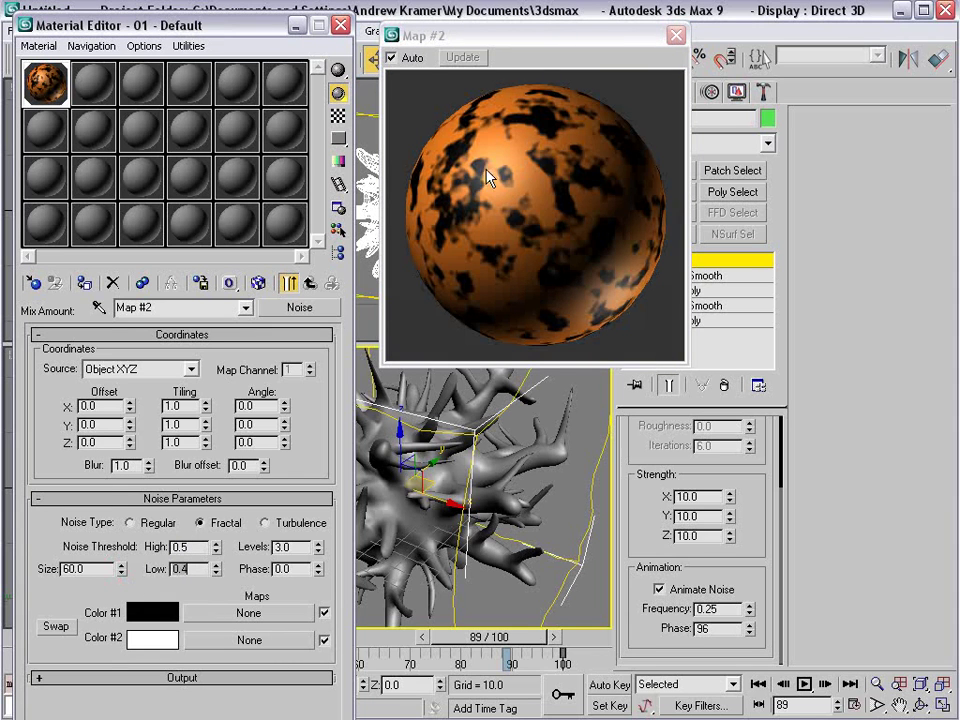
mouse_move(216, 548)
left_mouse_down()
mouse_move(221, 538)
mouse_move(216, 552)
mouse_move(197, 552)
left_mouse_up()
type("5")
key("Return")
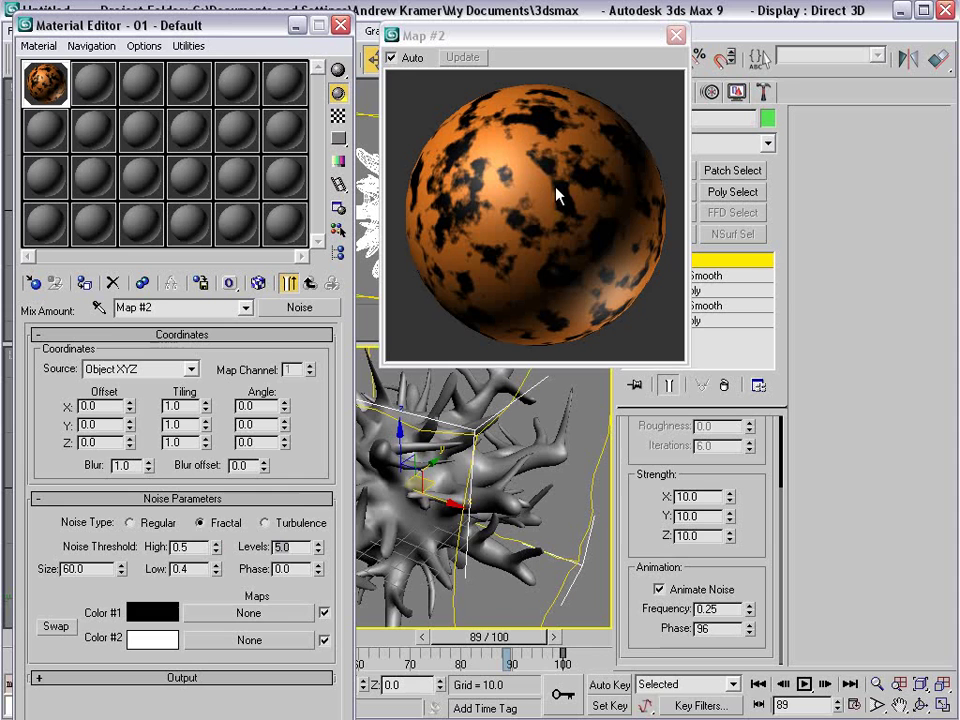
- Assign a fractal Cellular map with cell size 40 to Mix Color #1
left_click(311, 283)
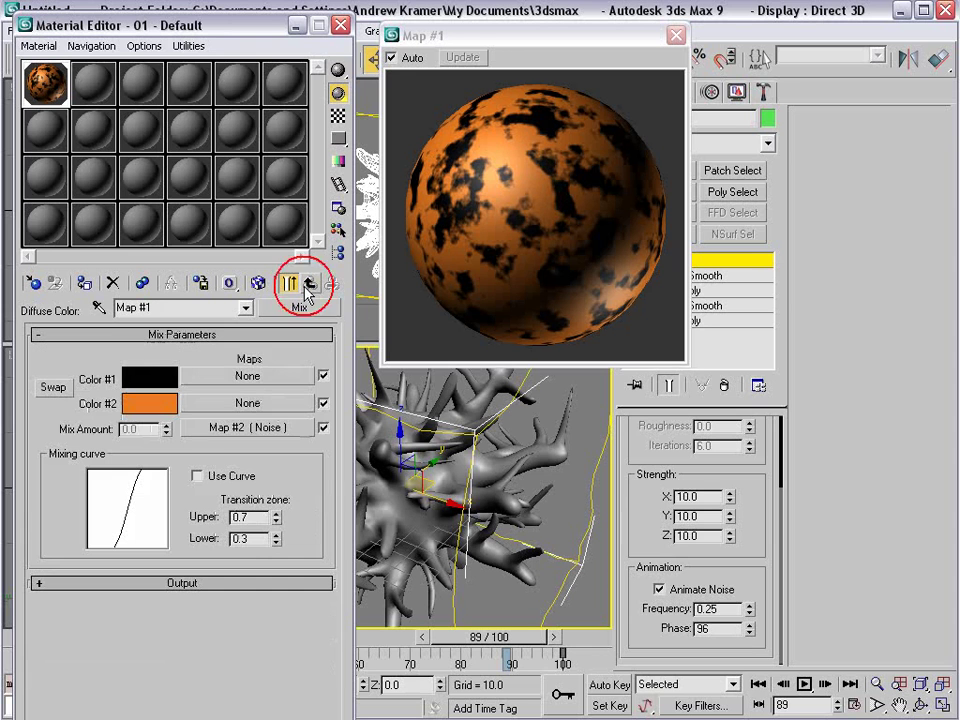
left_click(232, 376)
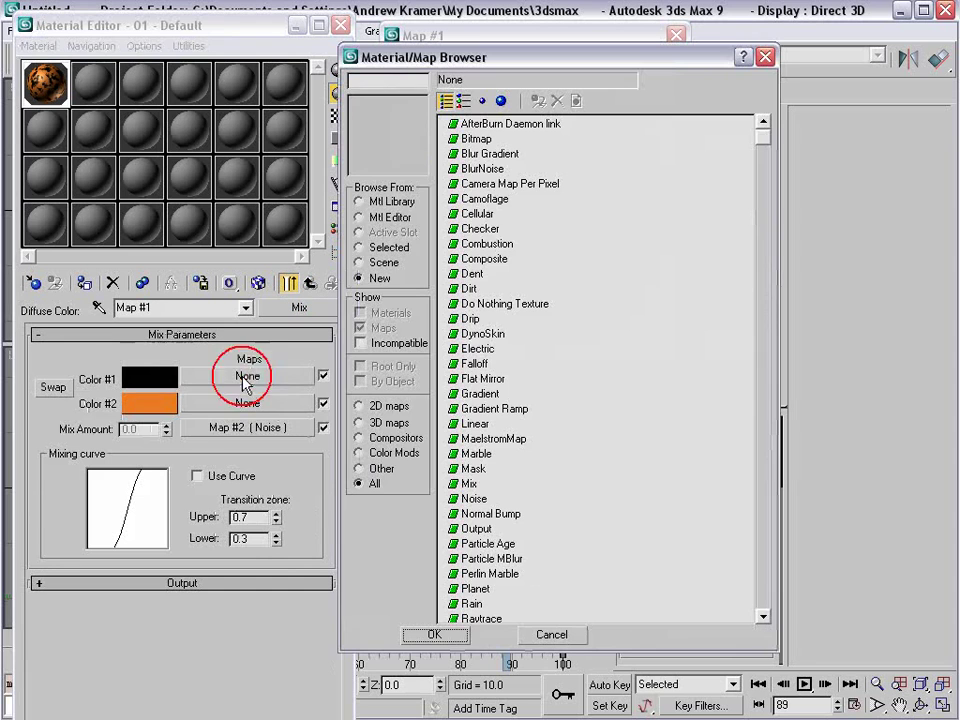
double_click(481, 216)
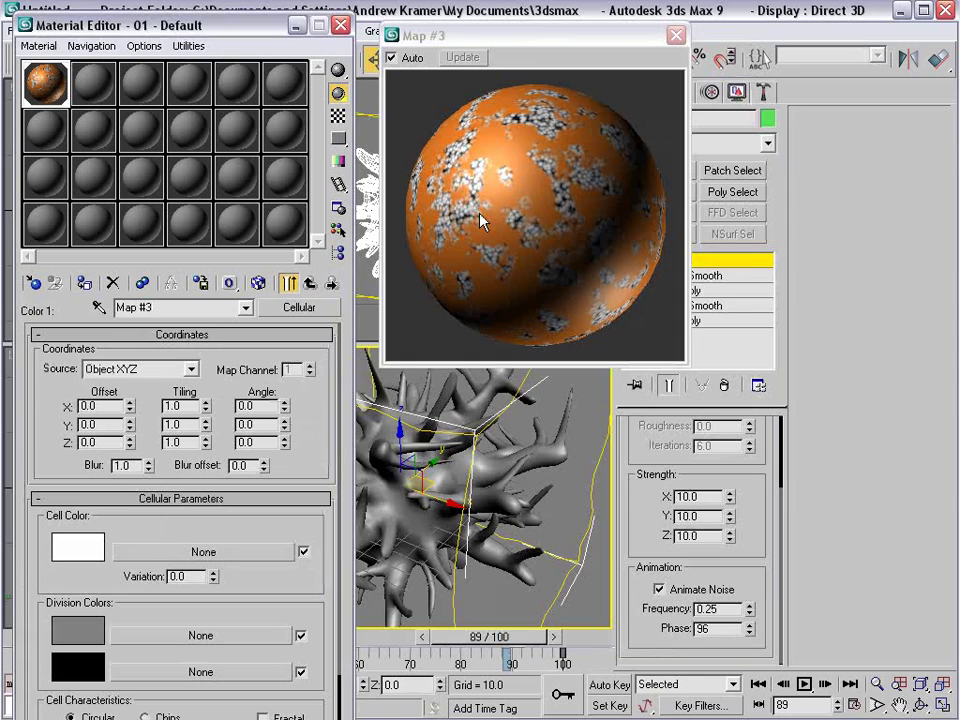
left_click_drag(416, 32, 420, 98)
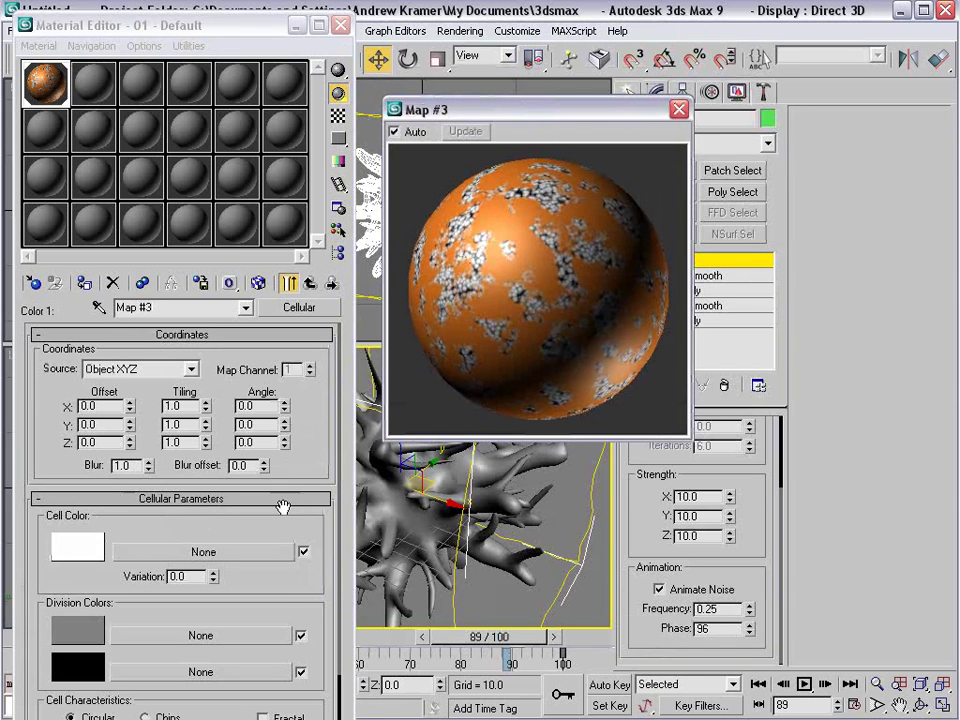
left_click_drag(283, 507, 290, 383)
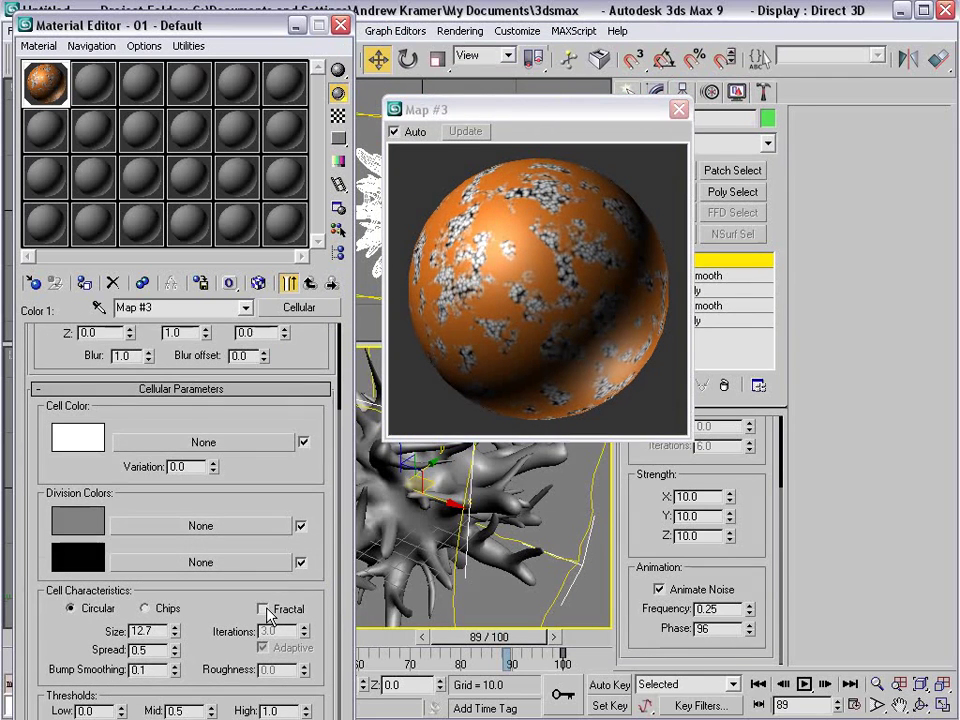
left_click(263, 609)
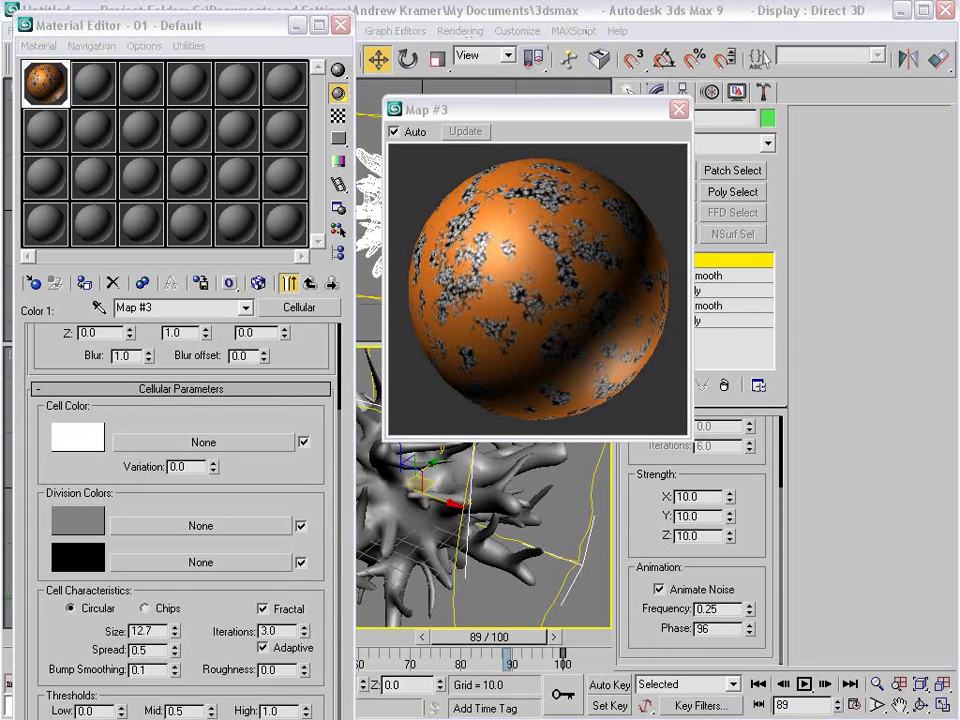
type("40")
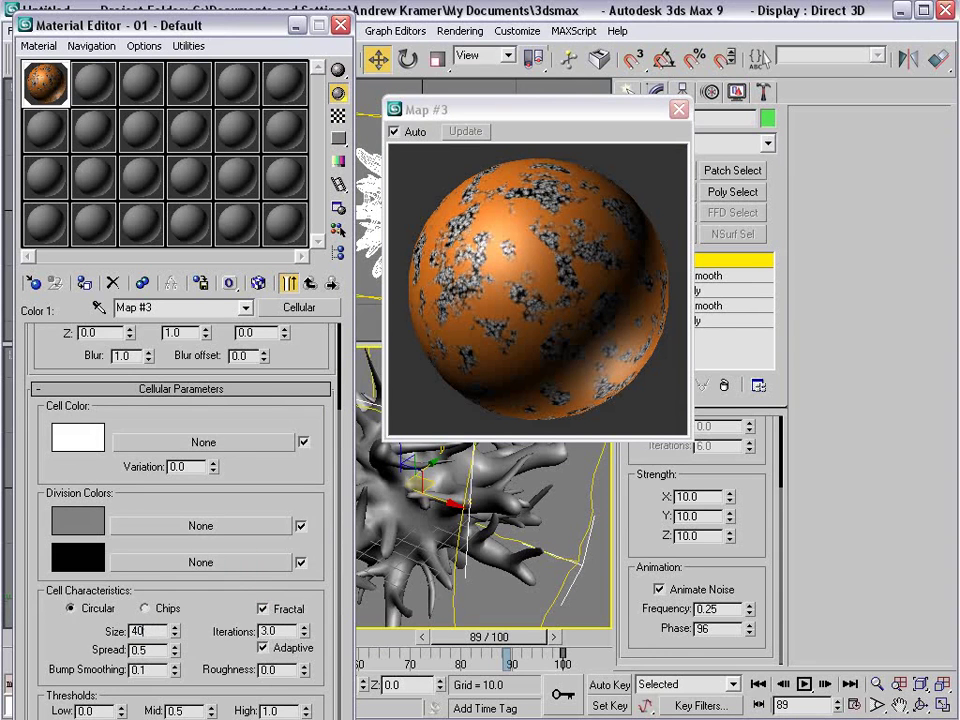
key("Return")
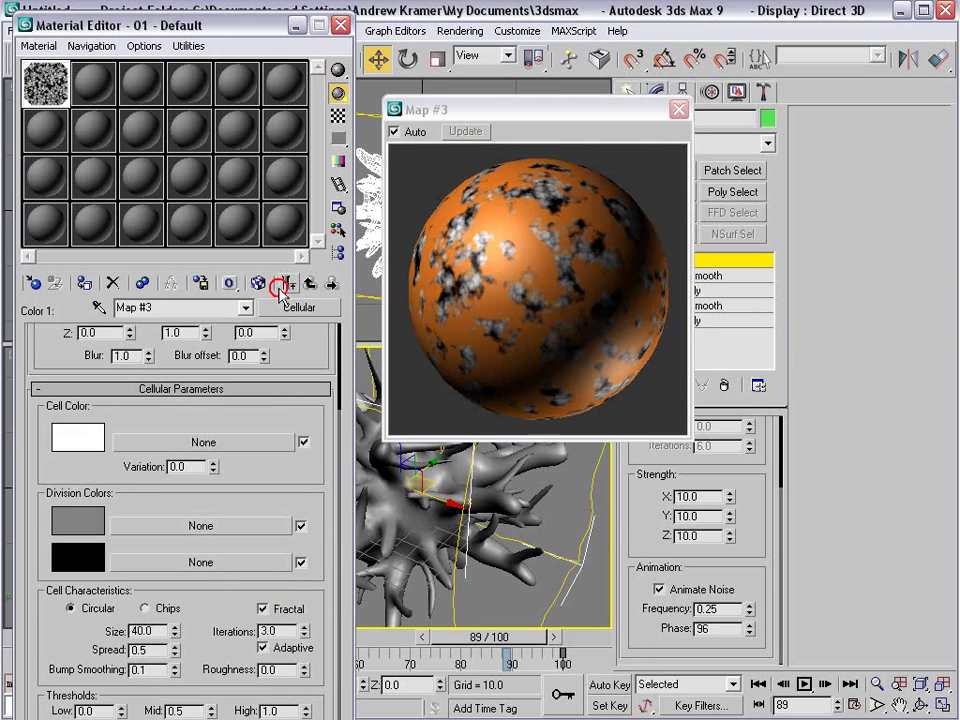
- Lighten the Cellular Division Color 1 to 190 grey and return to the Mix map
left_click(289, 283)
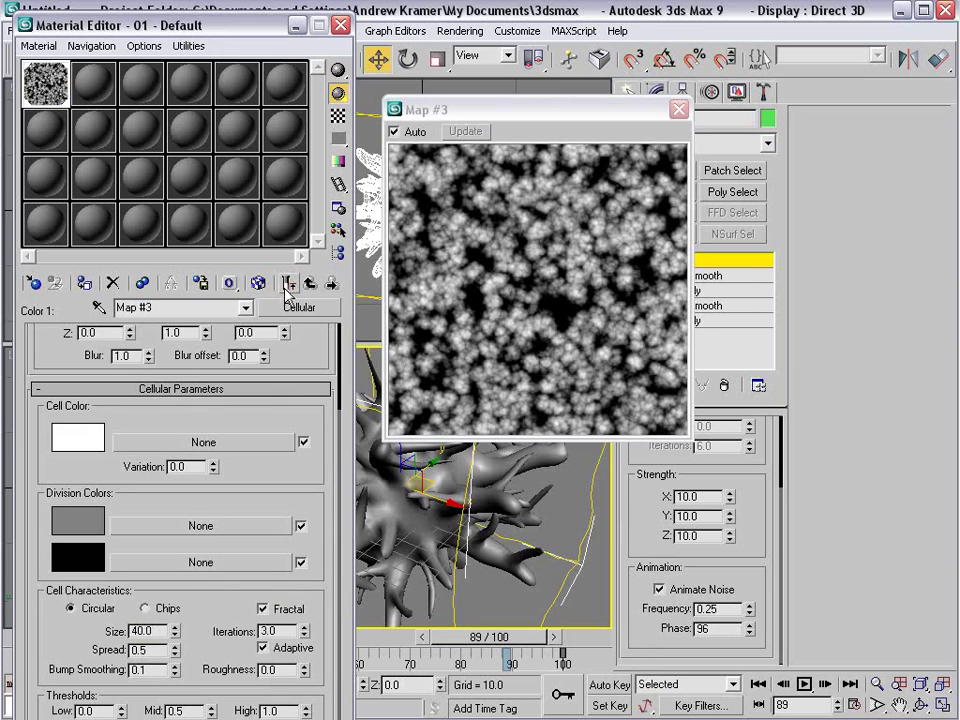
left_click(77, 527)
left_click_drag(471, 222, 459, 354)
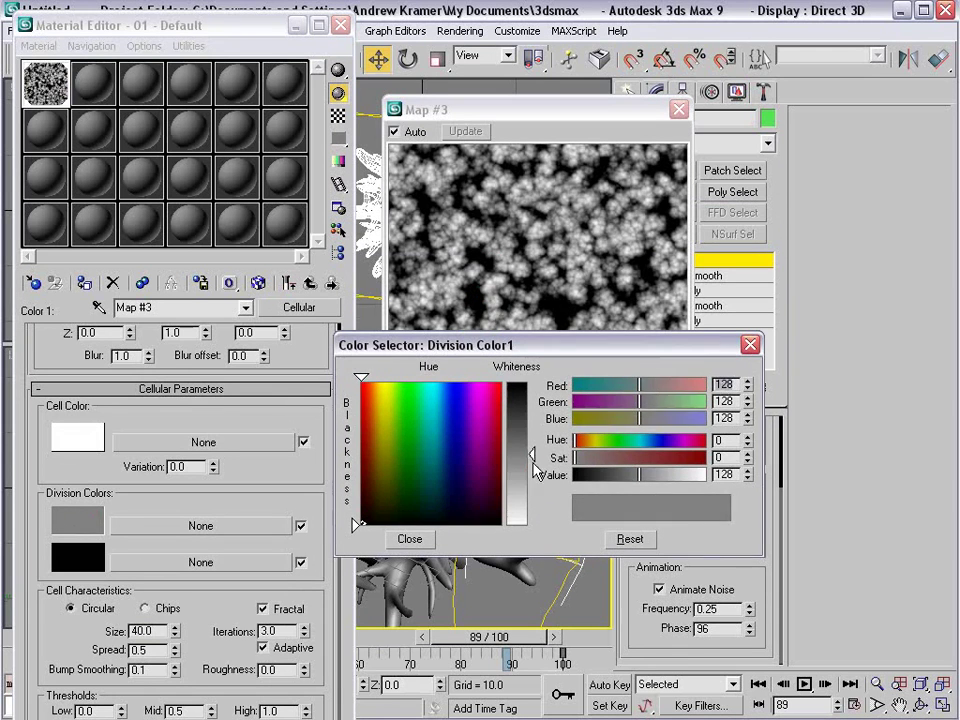
left_click_drag(535, 455, 533, 491)
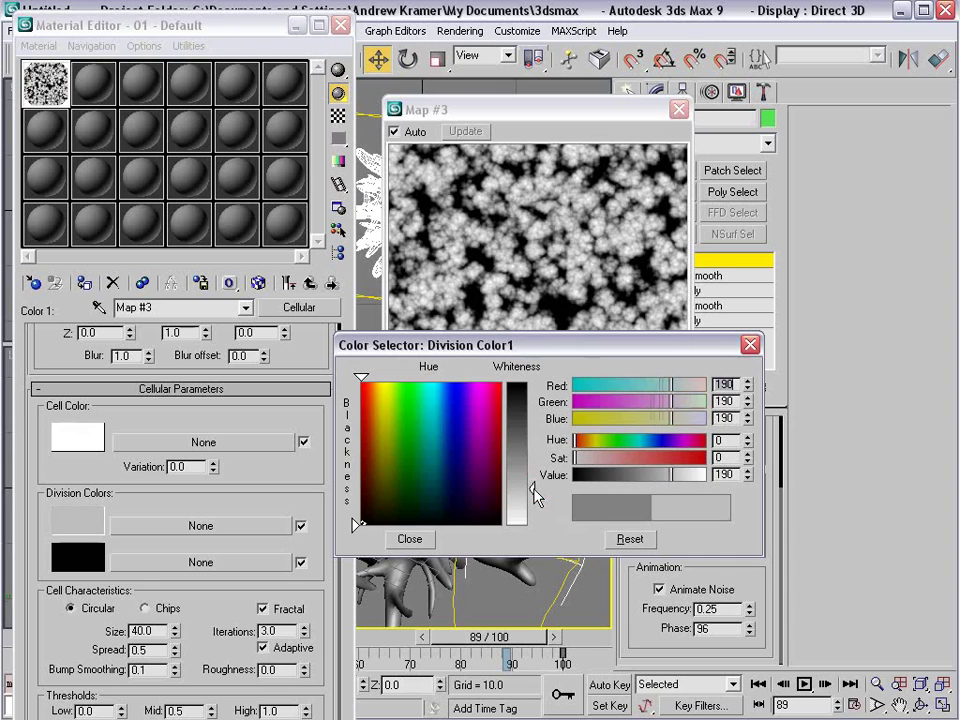
left_click(750, 344)
left_click(306, 289)
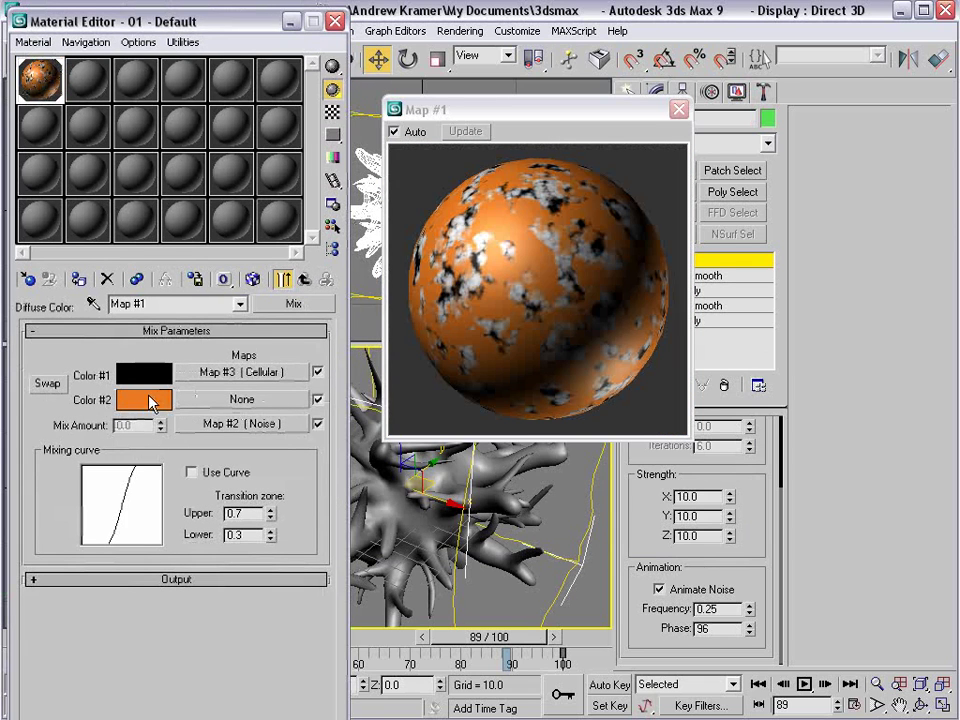
- Assign a Fractal Noise map of size 1.0 to Mix Color #2 and preview the Mix
left_click(200, 401)
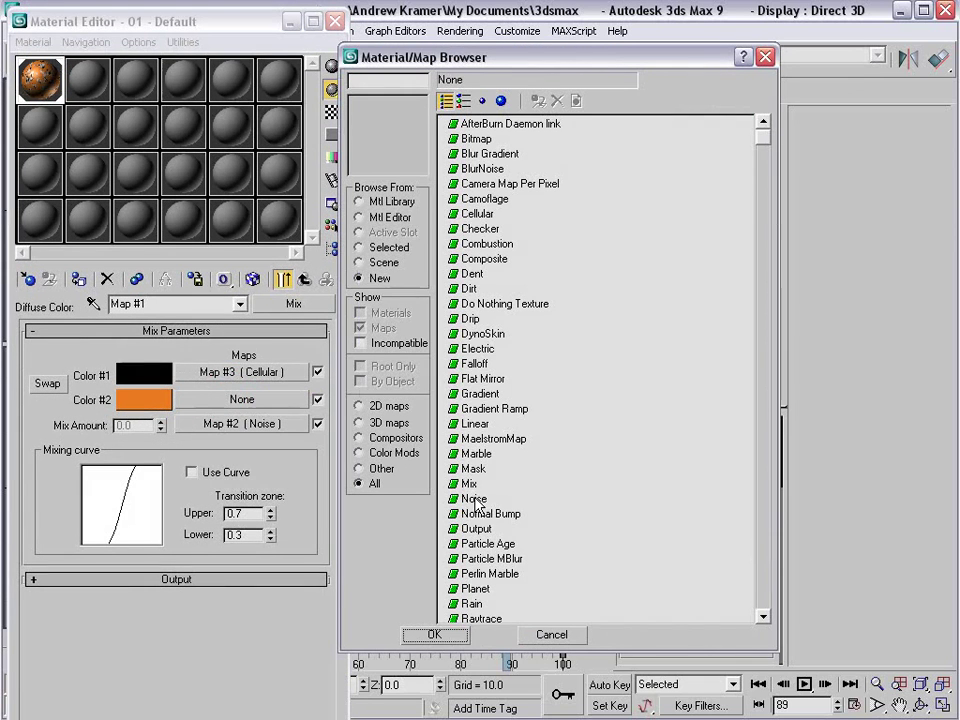
left_click(474, 499)
left_click(434, 634)
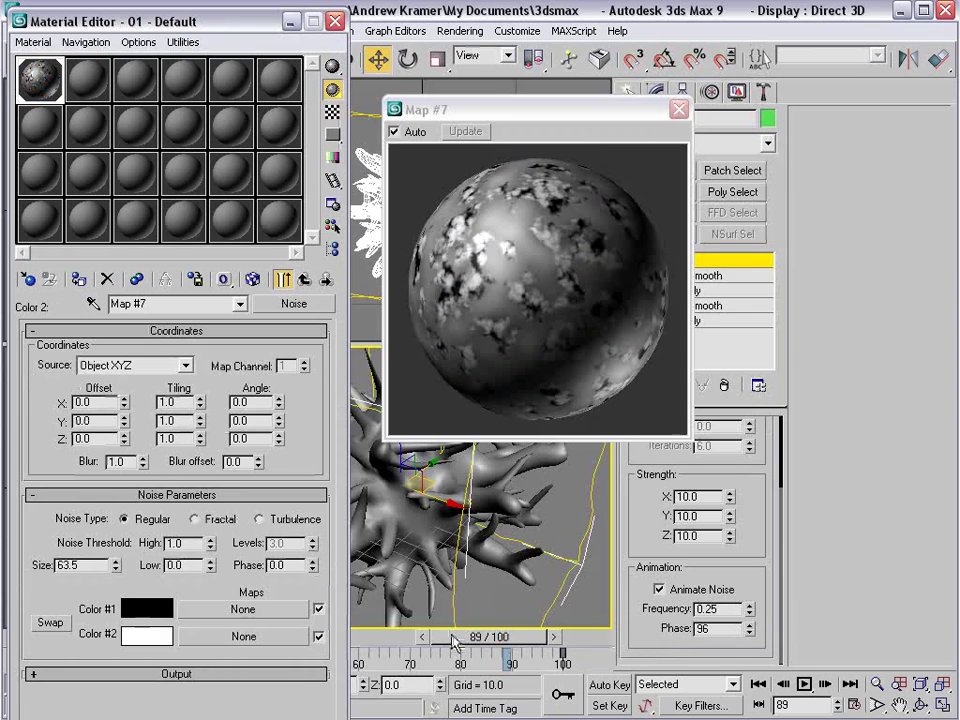
left_click(195, 519)
double_click(80, 565)
type("1")
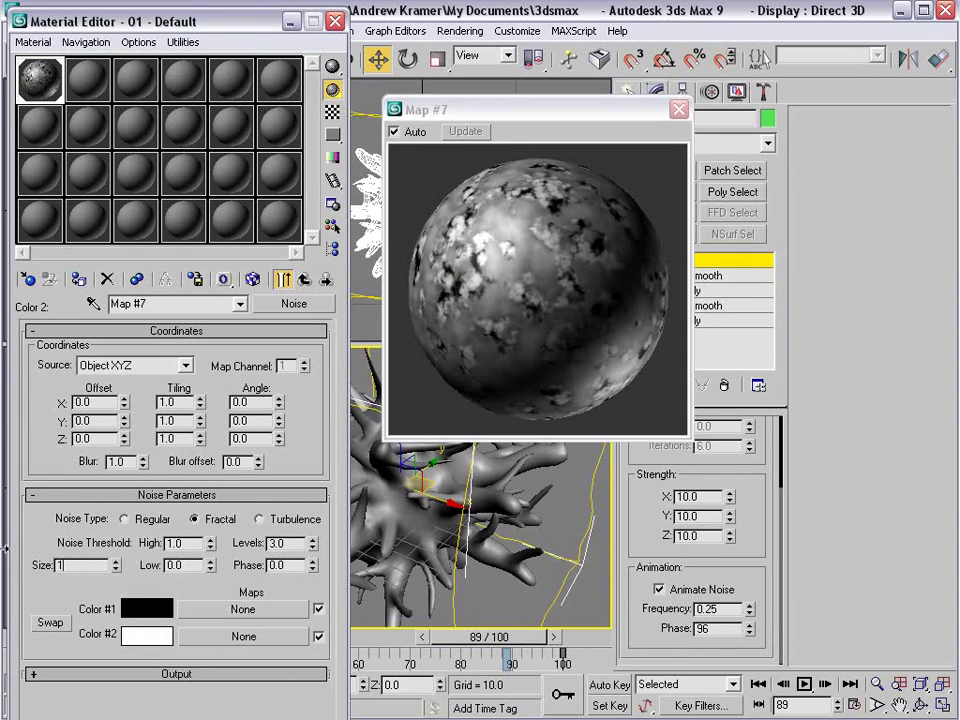
type(".0")
left_click(304, 279)
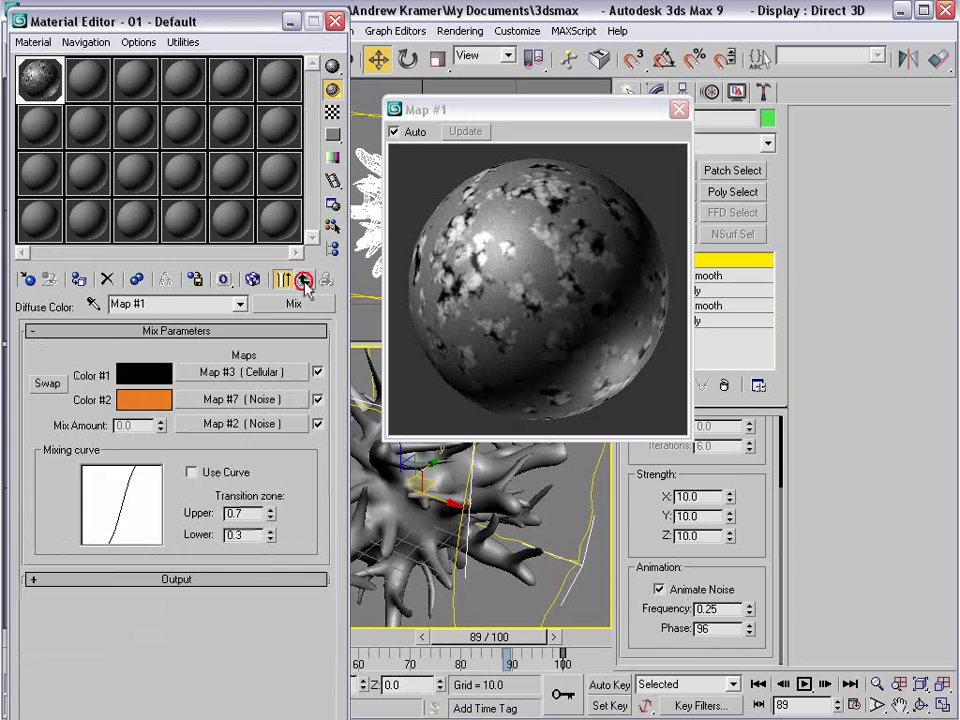
left_click(283, 281)
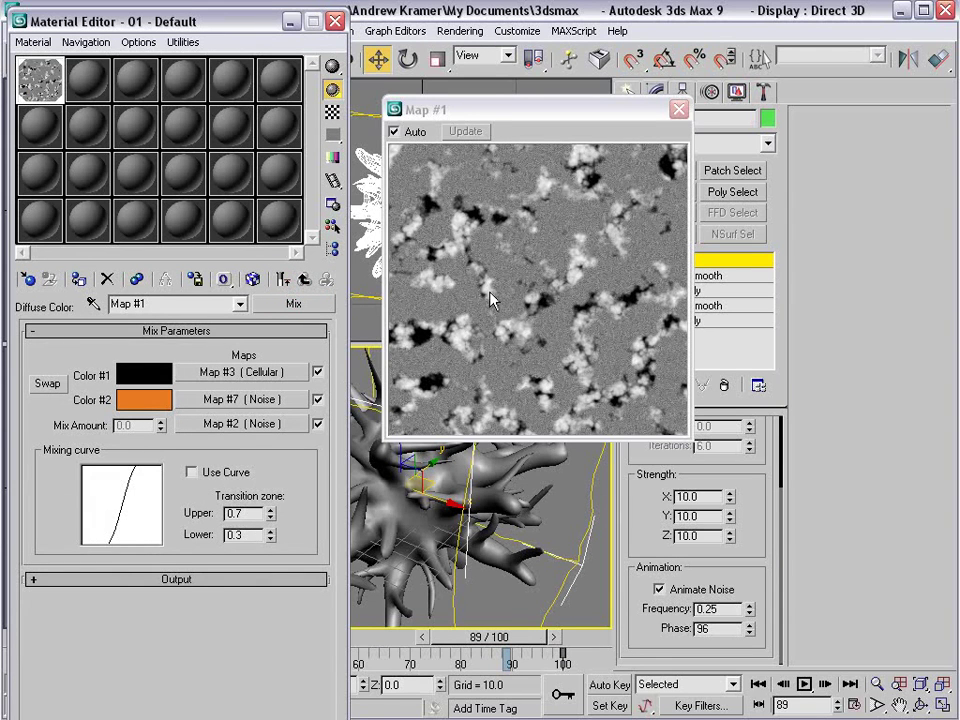
- Preview the material, then copy the Mix map into the Bump slot at amount 50
left_click(678, 110)
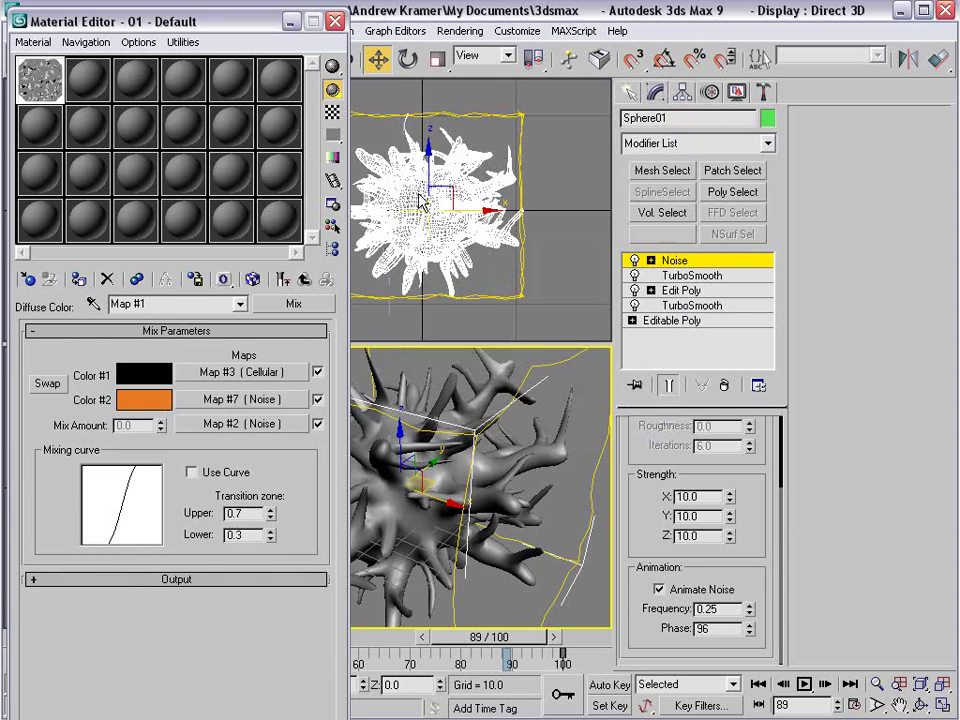
left_click(306, 280)
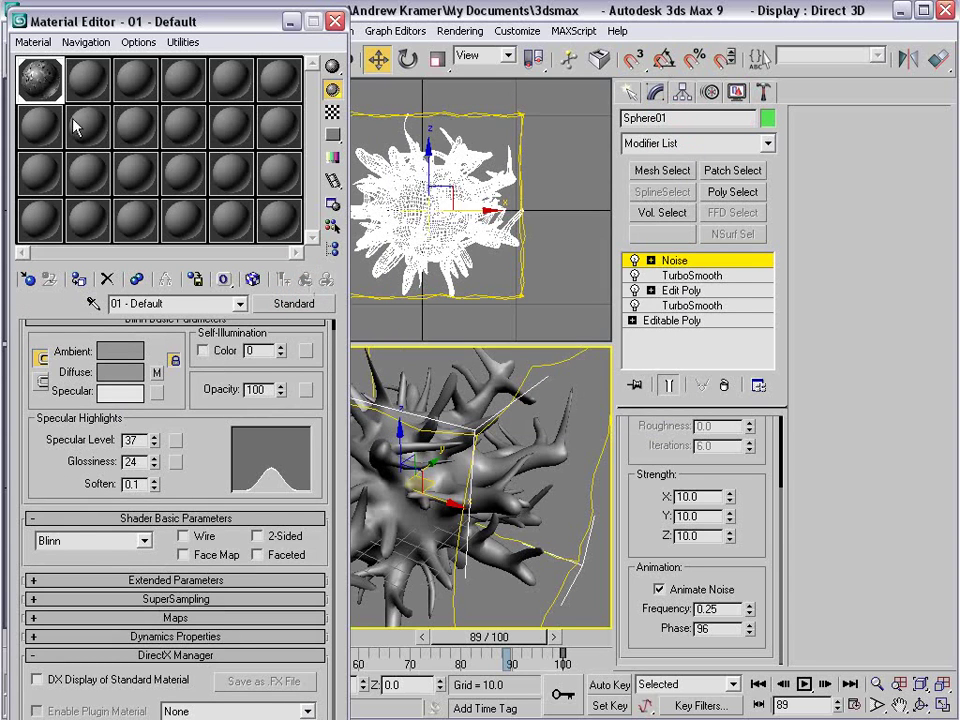
double_click(38, 78)
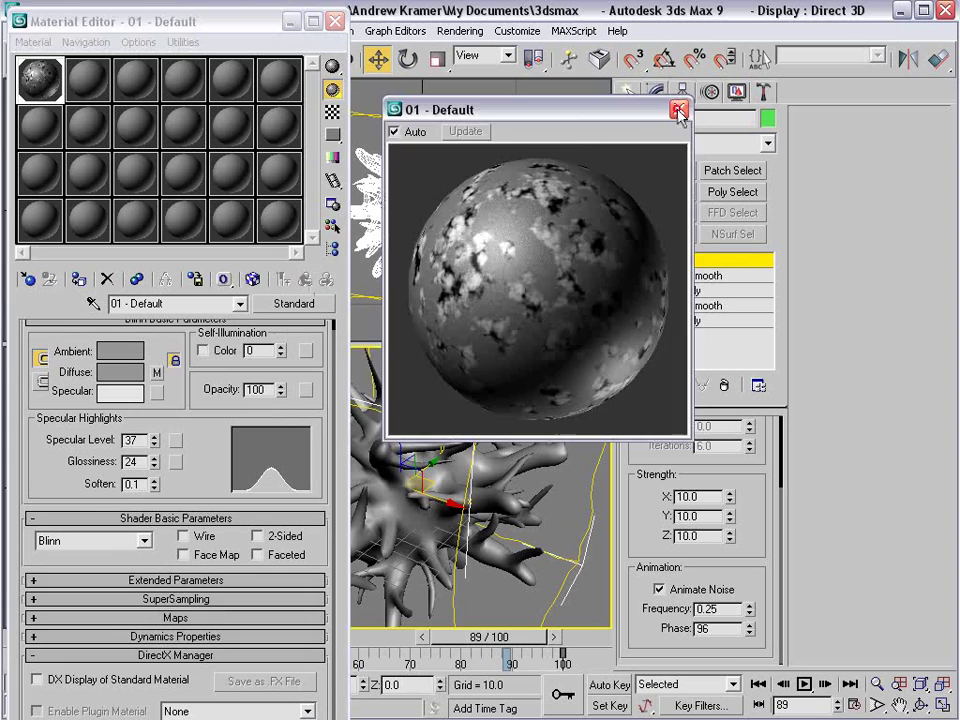
left_click(678, 109)
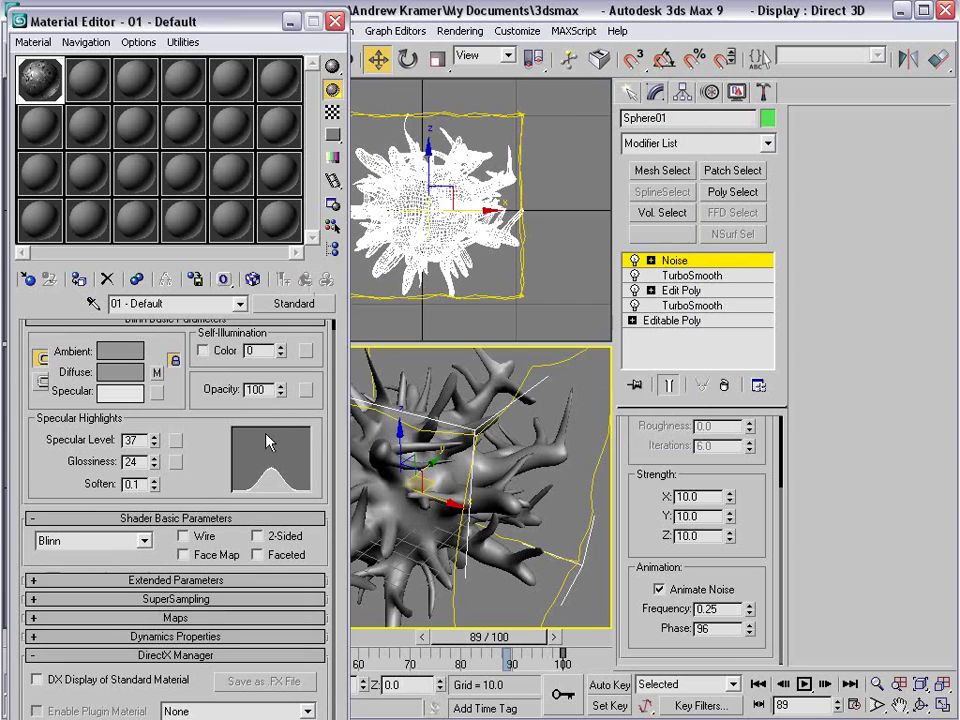
left_click(165, 617)
left_click_drag(215, 388, 205, 514)
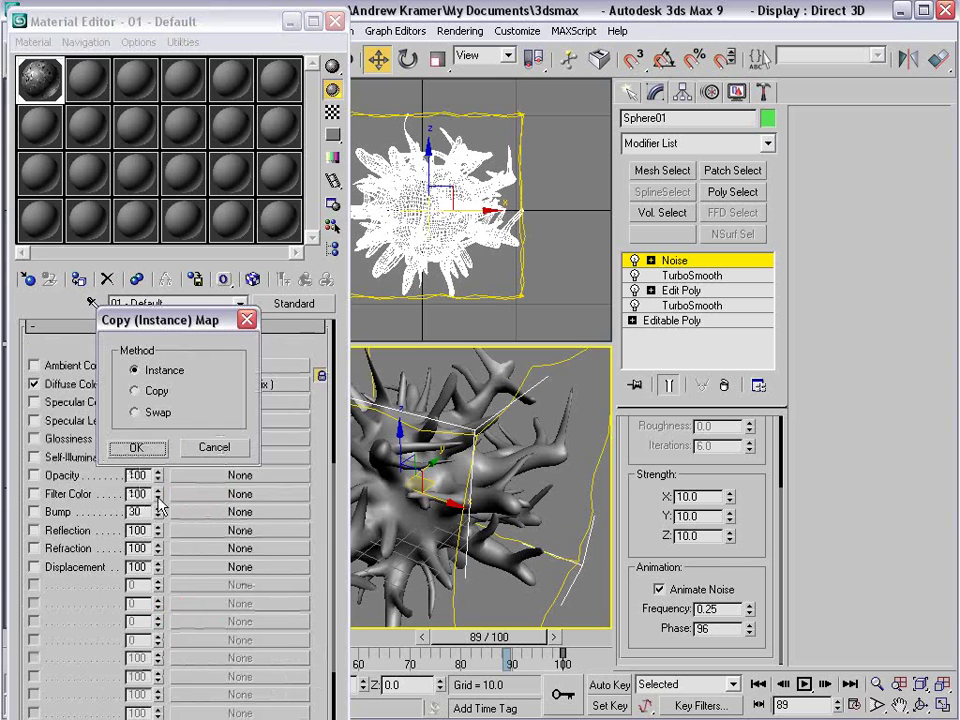
left_click(150, 391)
left_click(140, 448)
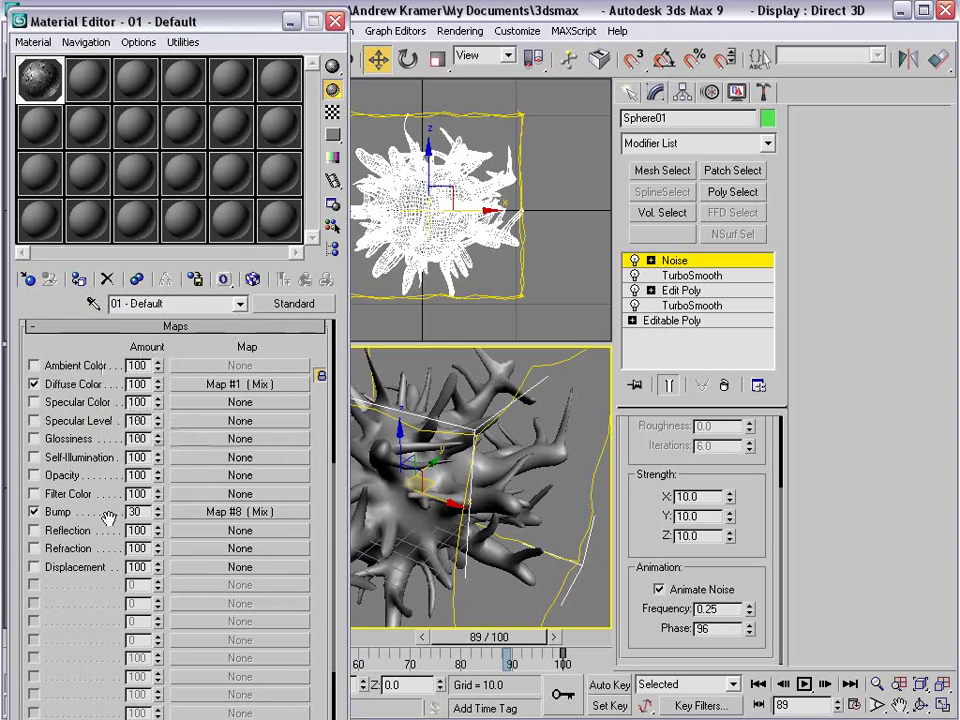
type("50")
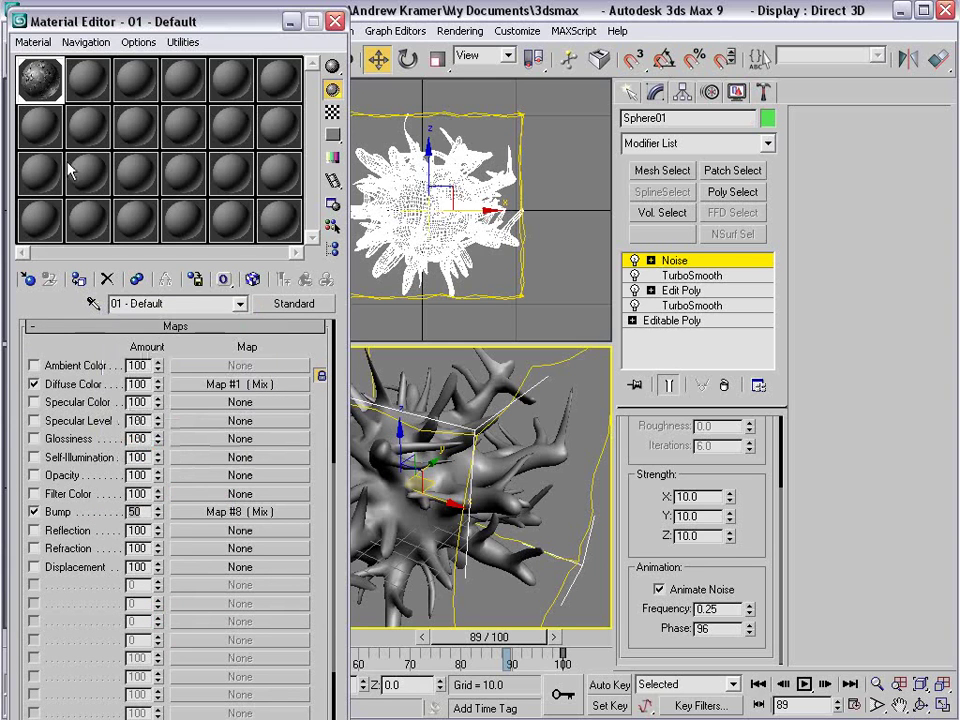
- Show the bump Mix map in the viewport and quick-render the perspective view
left_click(206, 513)
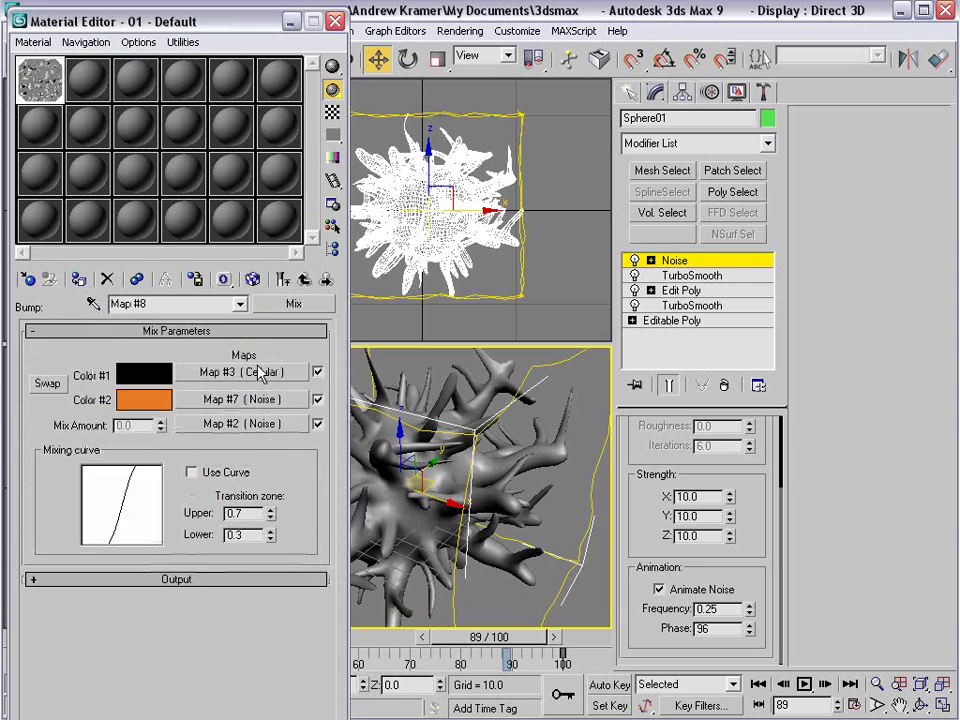
left_click(253, 279)
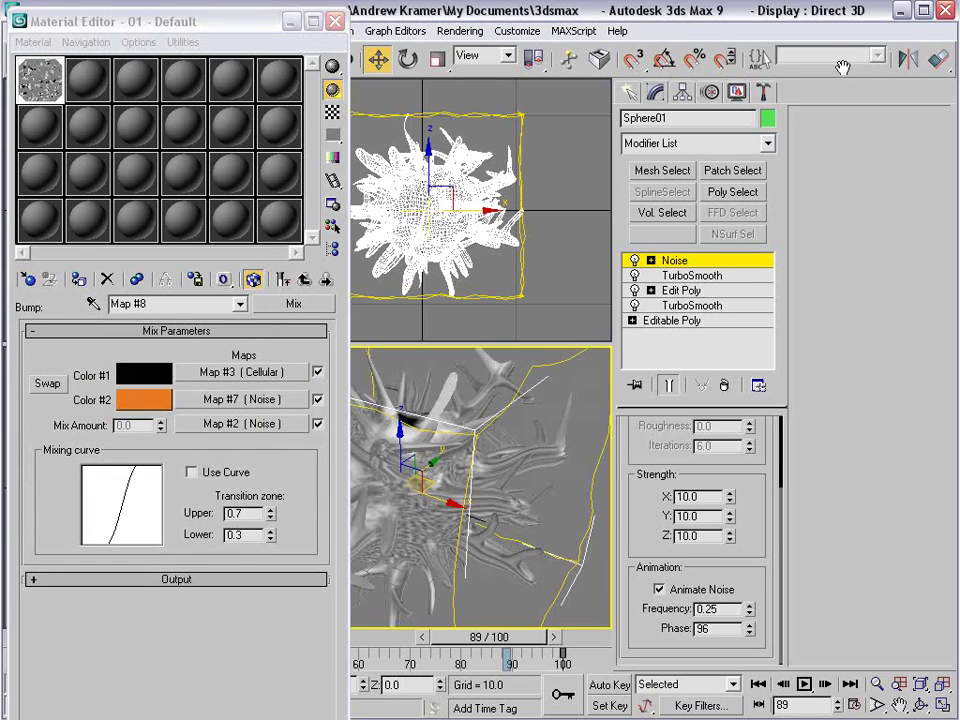
left_click_drag(630, 52, 355, 60)
left_click(941, 63)
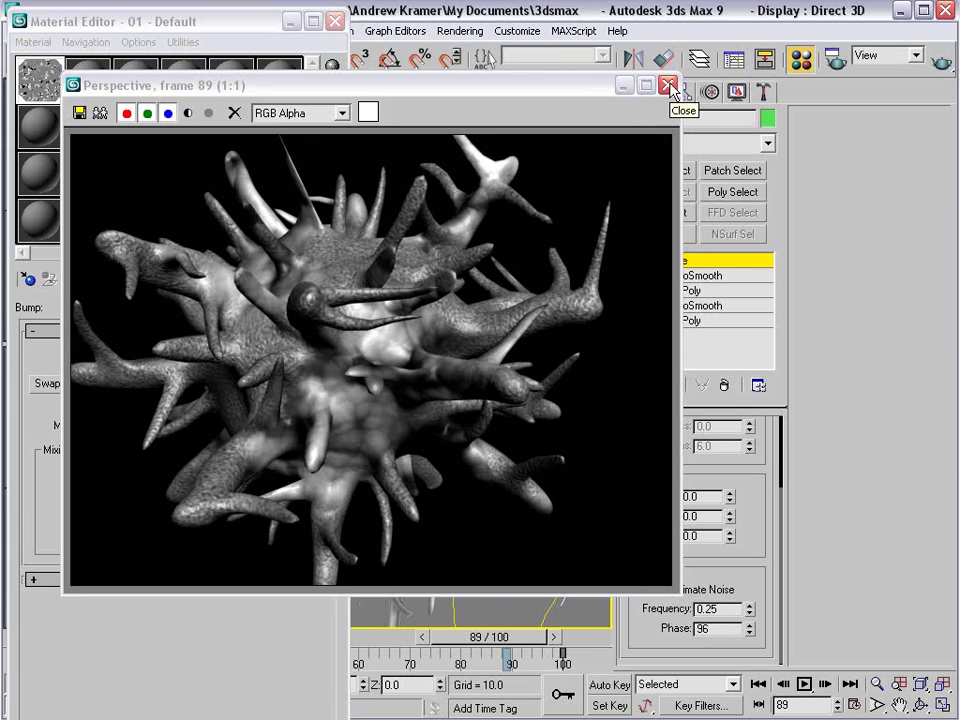
- Close the render and clear the Mix map from the Diffuse slot, checking the sample preview
left_click(670, 88)
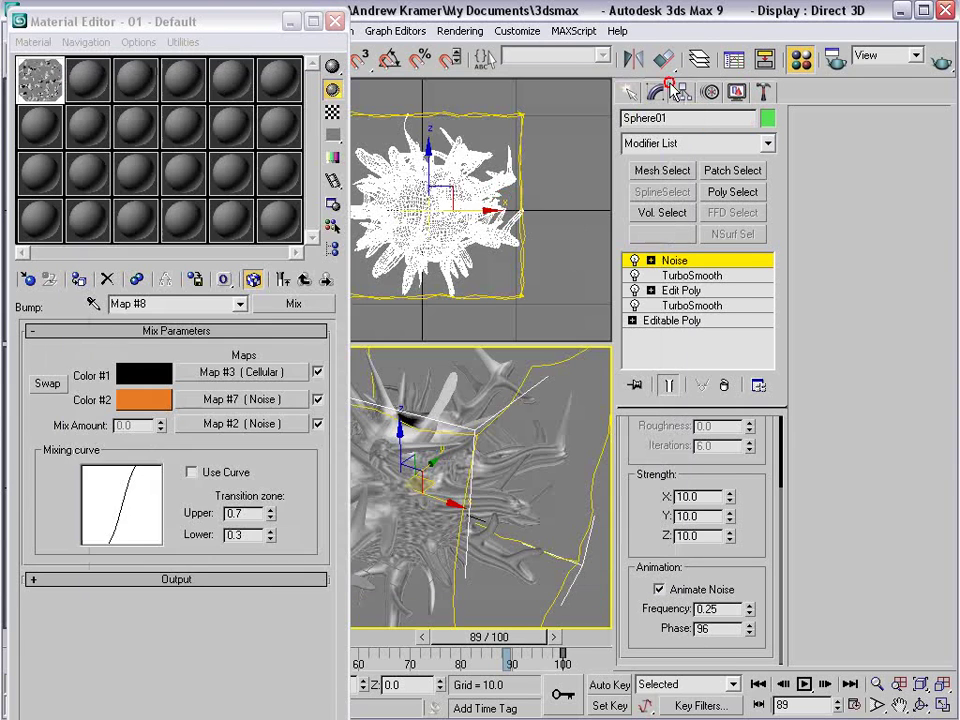
left_click(283, 279)
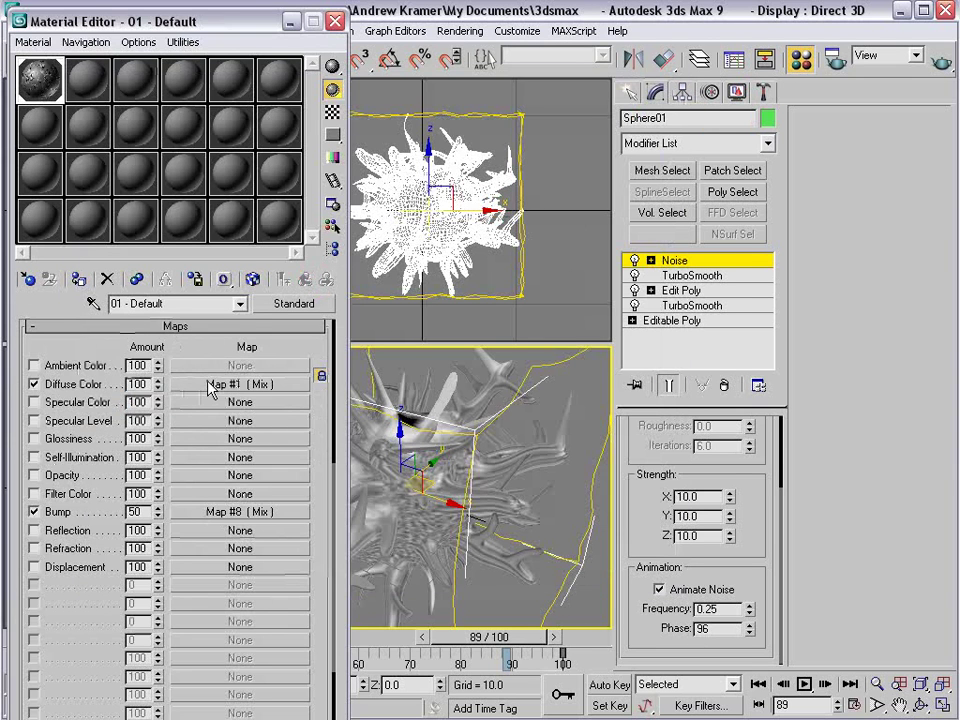
left_click_drag(210, 390, 197, 388)
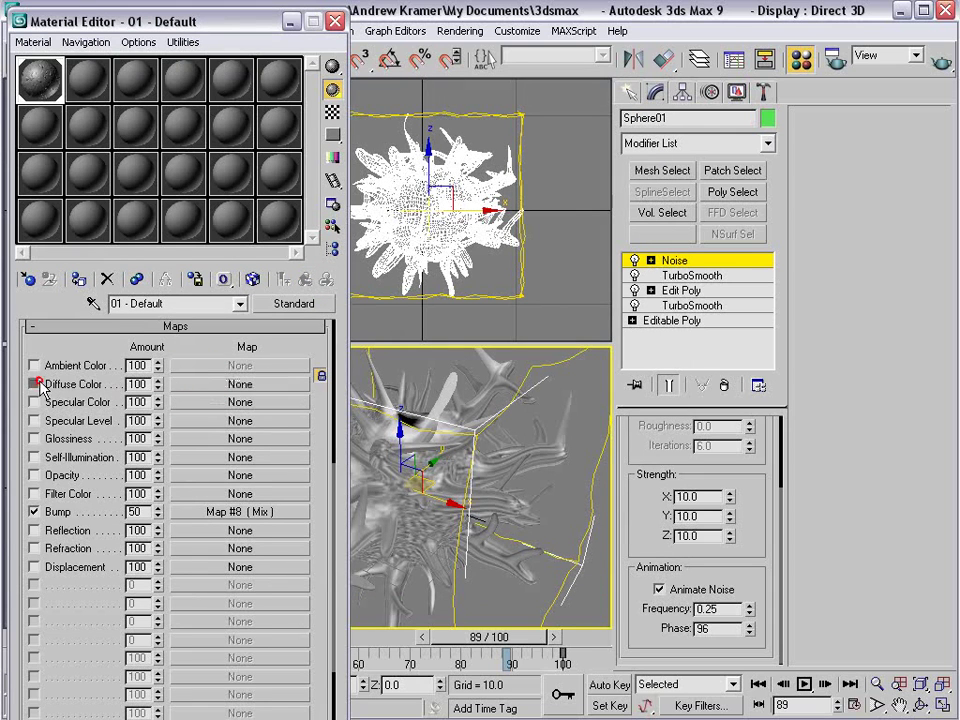
double_click(44, 78)
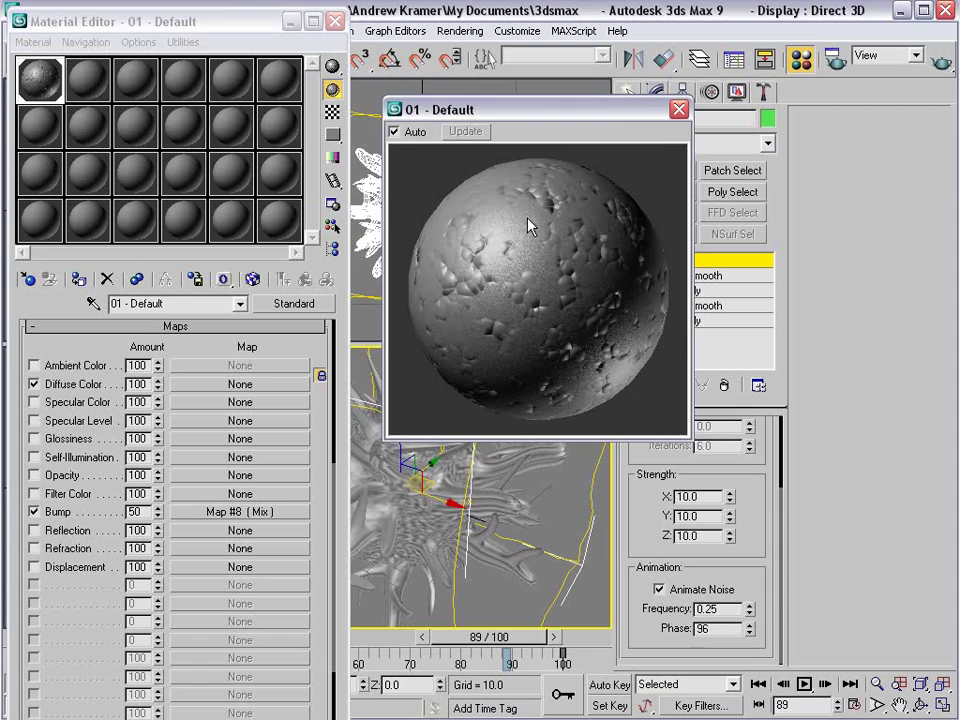
left_click(679, 110)
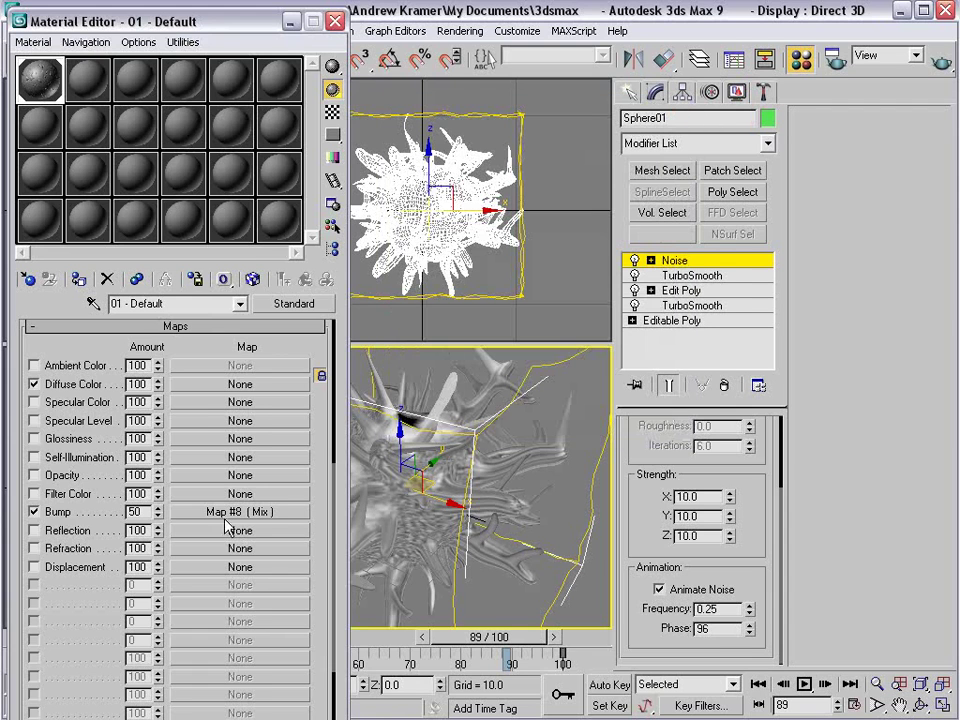
- Copy the Map #2 Noise in the bump Mix map and return to the parent material
left_click(210, 512)
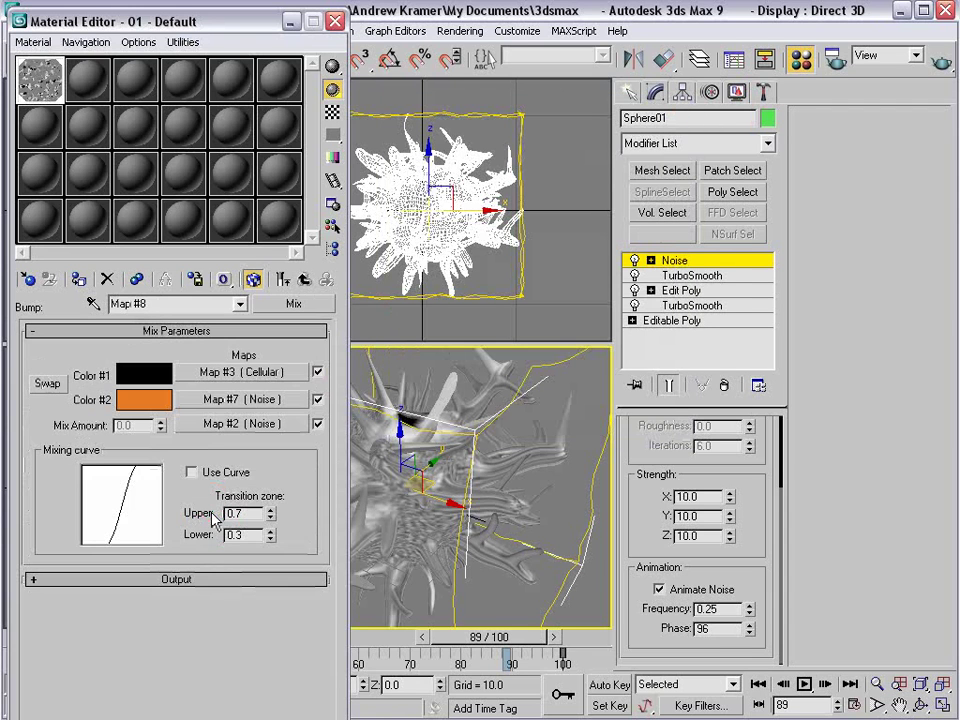
right_click(248, 428)
left_click(268, 452)
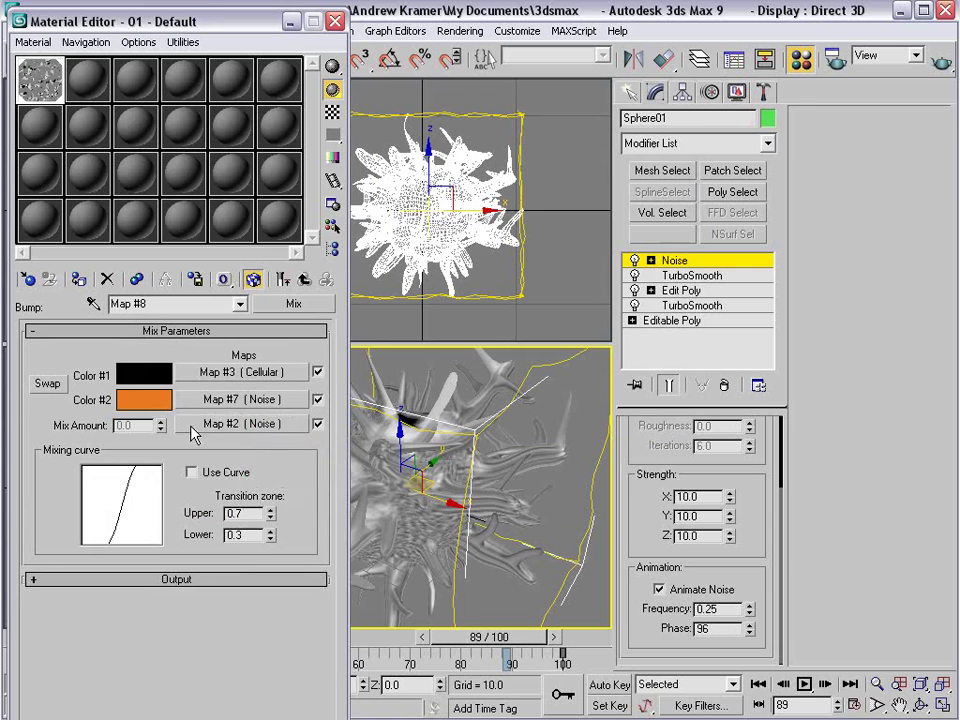
left_click(304, 279)
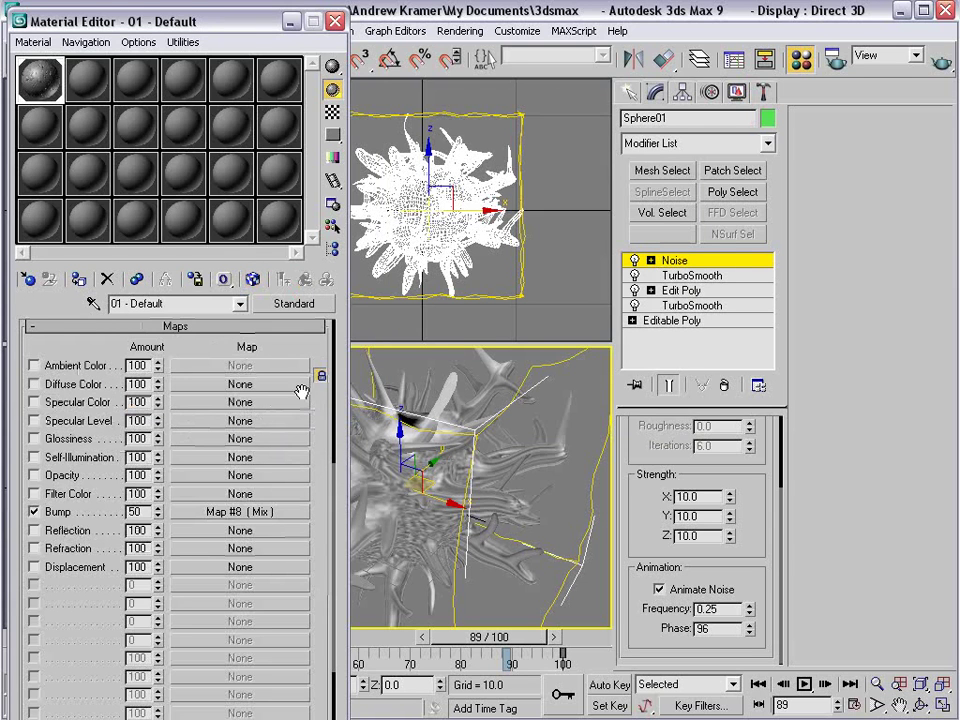
- Assign a Falloff map to the material's diffuse channel
left_click(202, 384)
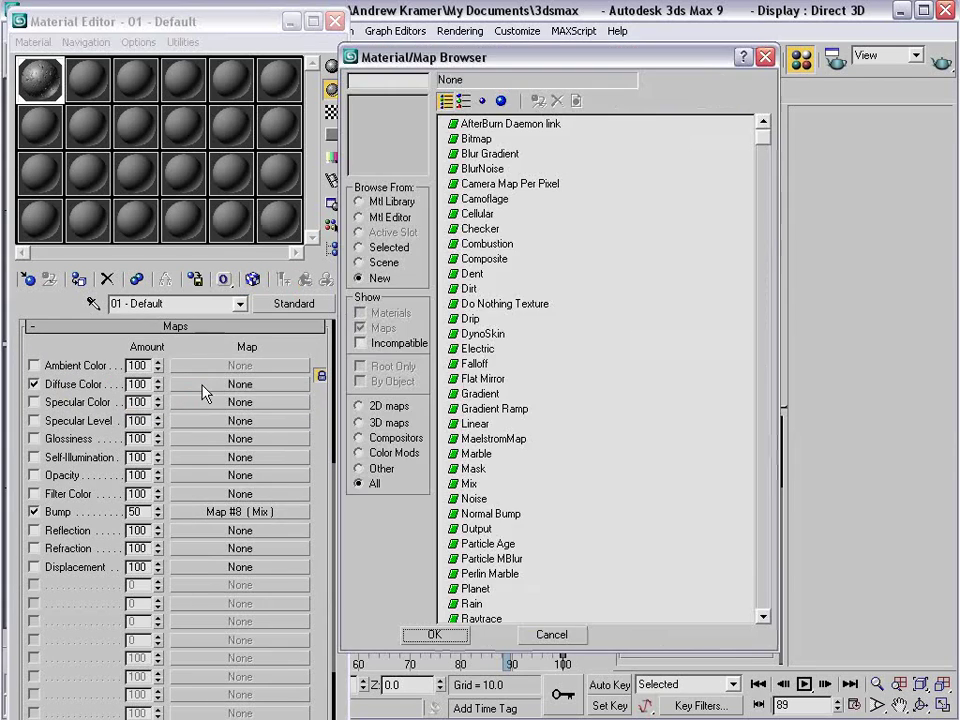
double_click(481, 366)
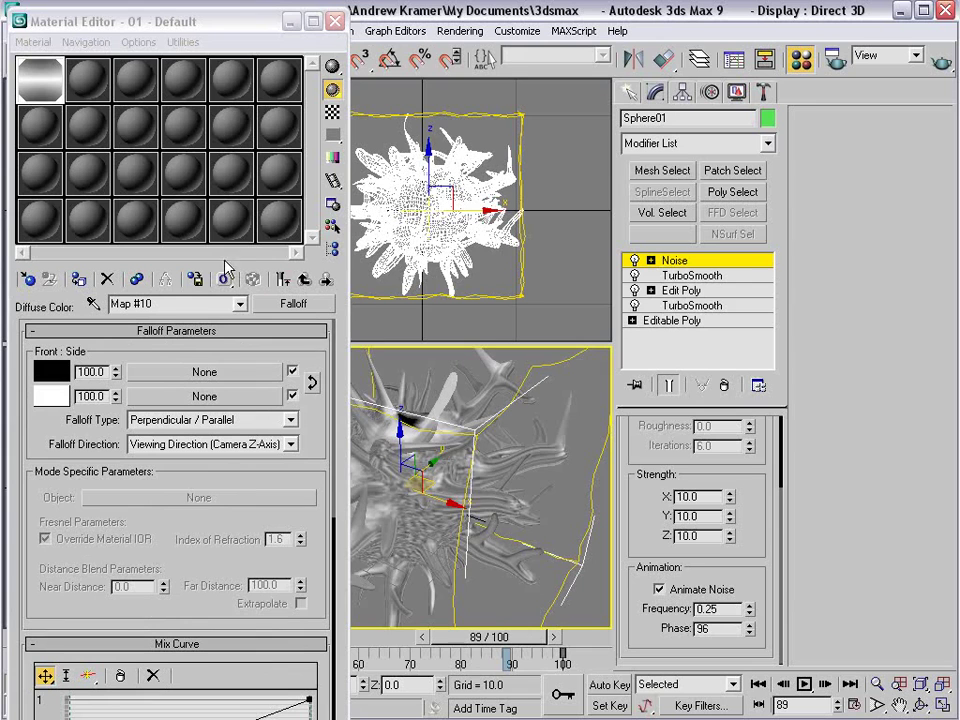
middle_click_drag(485, 505, 467, 497, "alt")
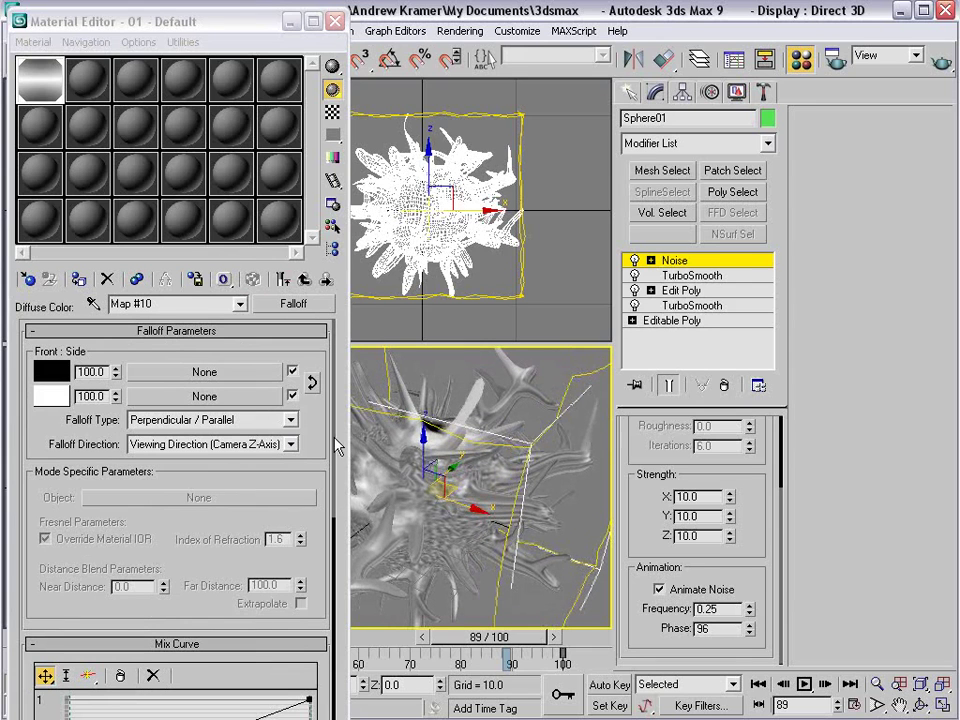
- Set the Falloff front colour to dark pink
left_click(51, 371)
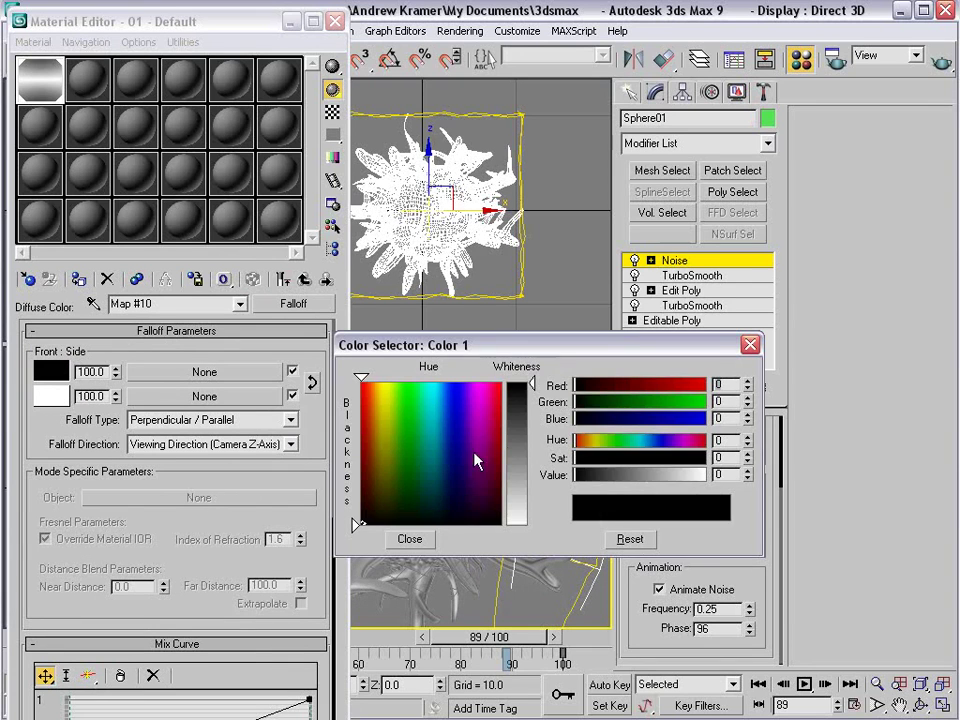
left_click_drag(516, 385, 516, 437)
left_click_drag(652, 387, 671, 387)
left_click_drag(624, 402, 574, 403)
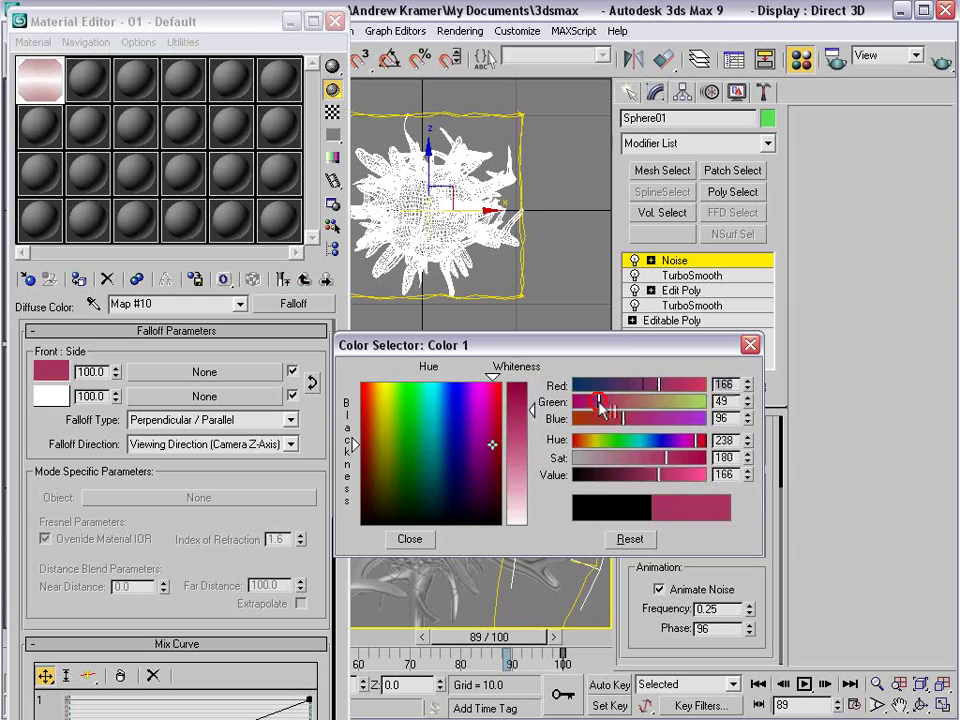
left_click_drag(668, 475, 641, 475)
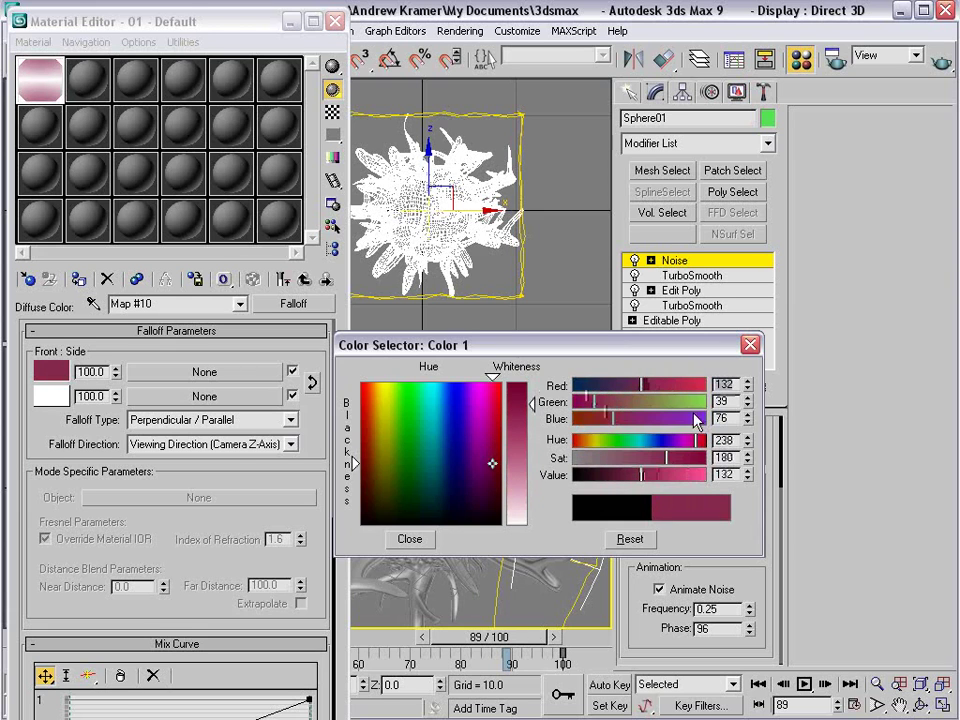
left_click(411, 540)
- Set the Falloff side colour to black and render the pink creature
left_click(51, 396)
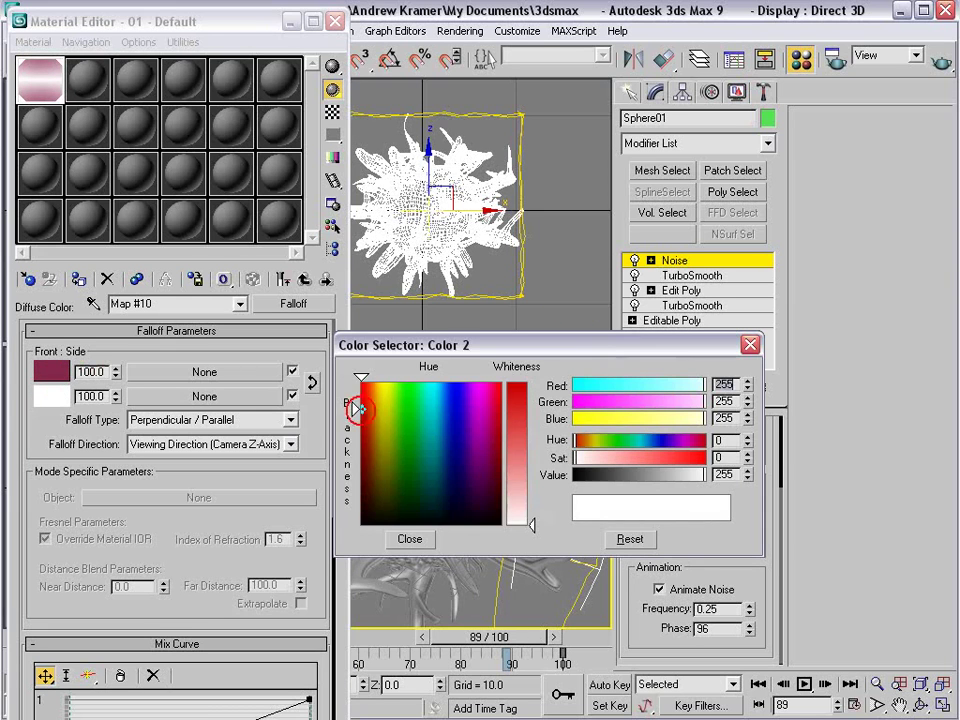
left_click_drag(362, 410, 500, 522)
left_click(409, 540)
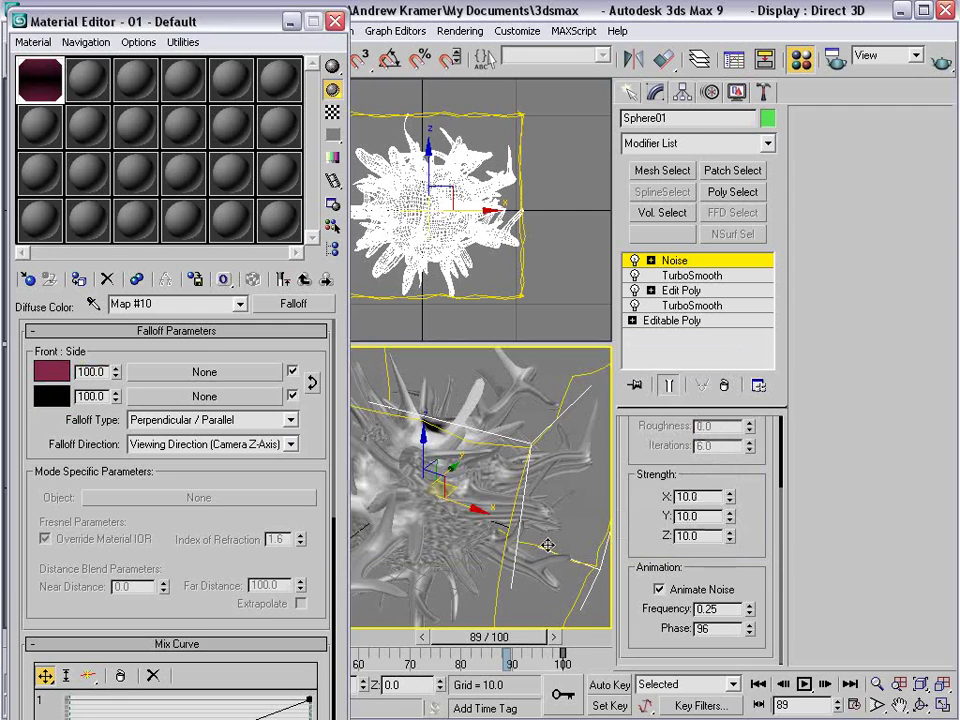
left_click(941, 62)
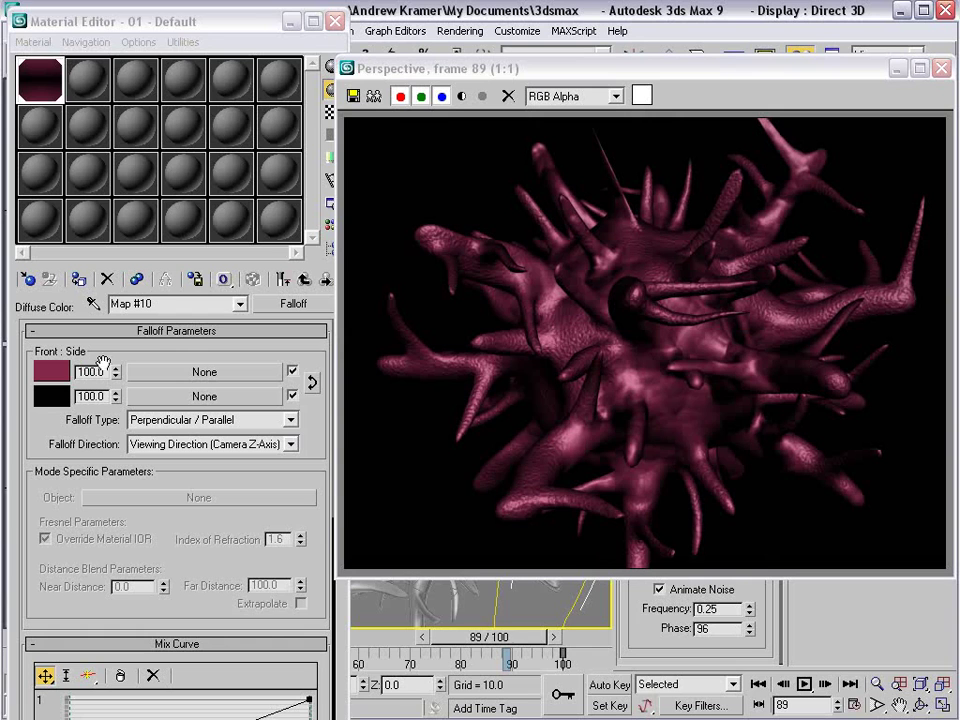
- Test a pale pink front colour in a render, then make the front colour black
left_click(50, 372)
left_click_drag(517, 385, 517, 497)
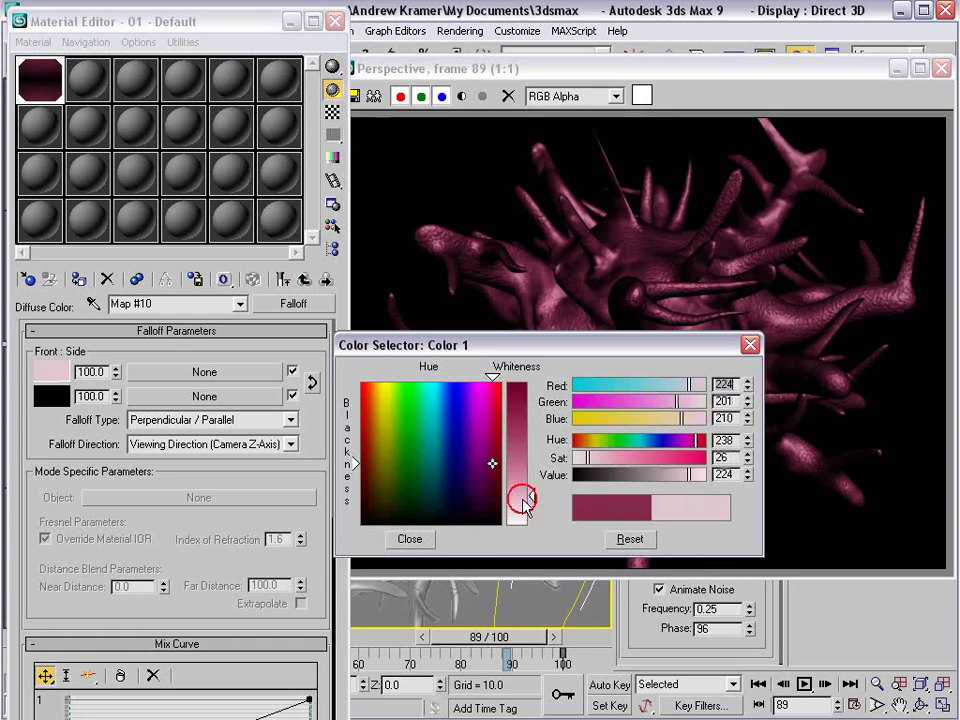
key("F9")
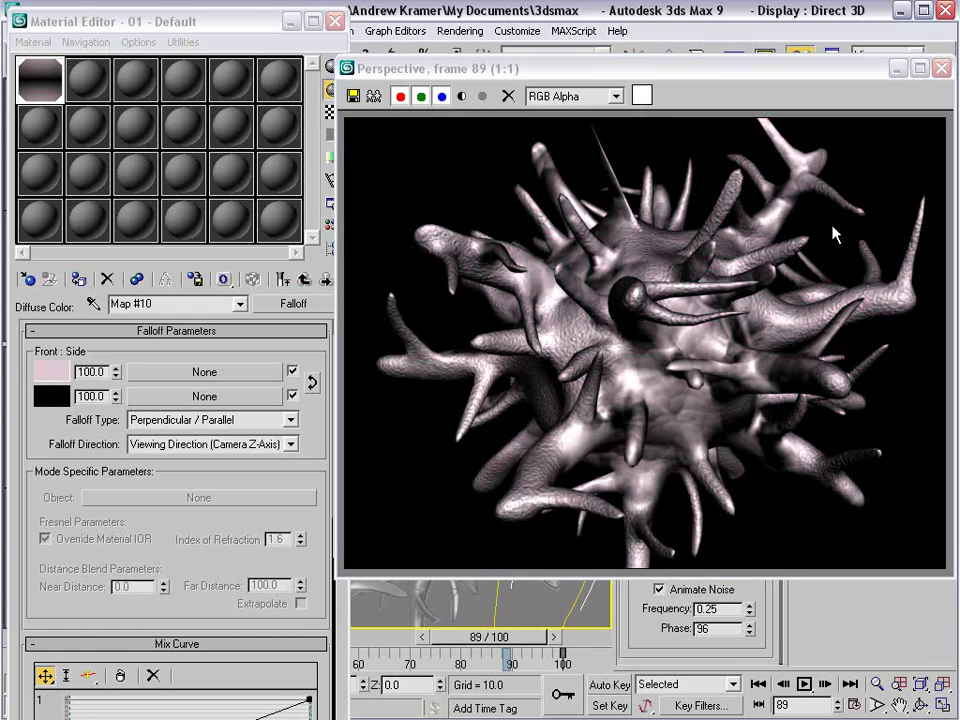
left_click(55, 372)
mouse_move(360, 385)
left_mouse_down()
mouse_move(362, 492)
mouse_move(356, 386)
left_mouse_up()
- Make the Falloff side colour red and render to check the skin
left_click(50, 396)
left_click_drag(532, 386, 532, 425)
key("F9")
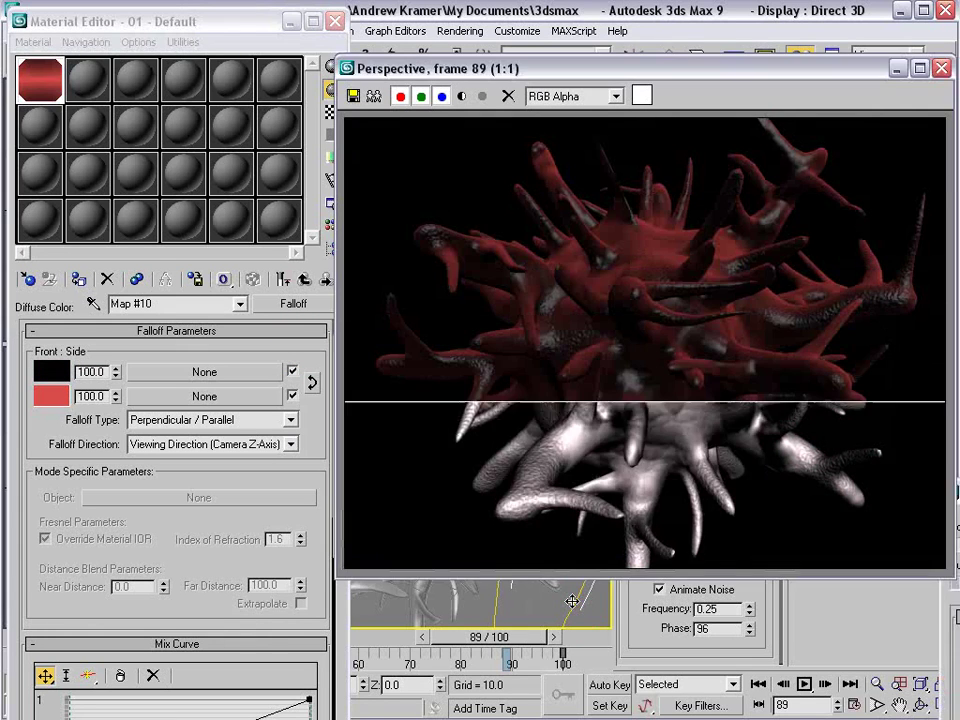
scroll(711, 274, "up", 1)
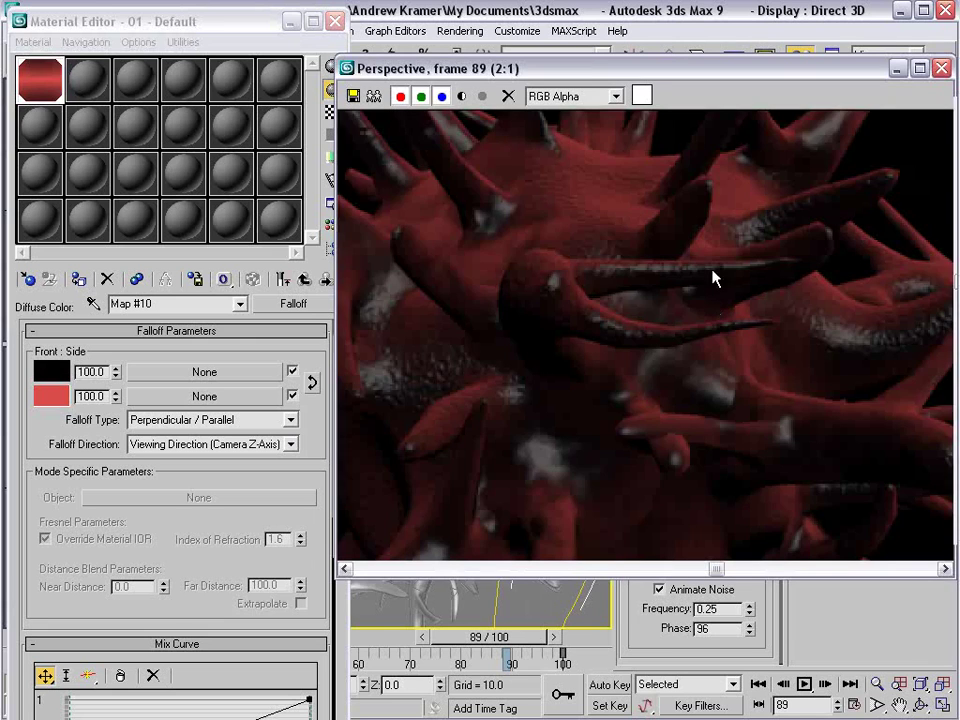
scroll(711, 347, "down", 1)
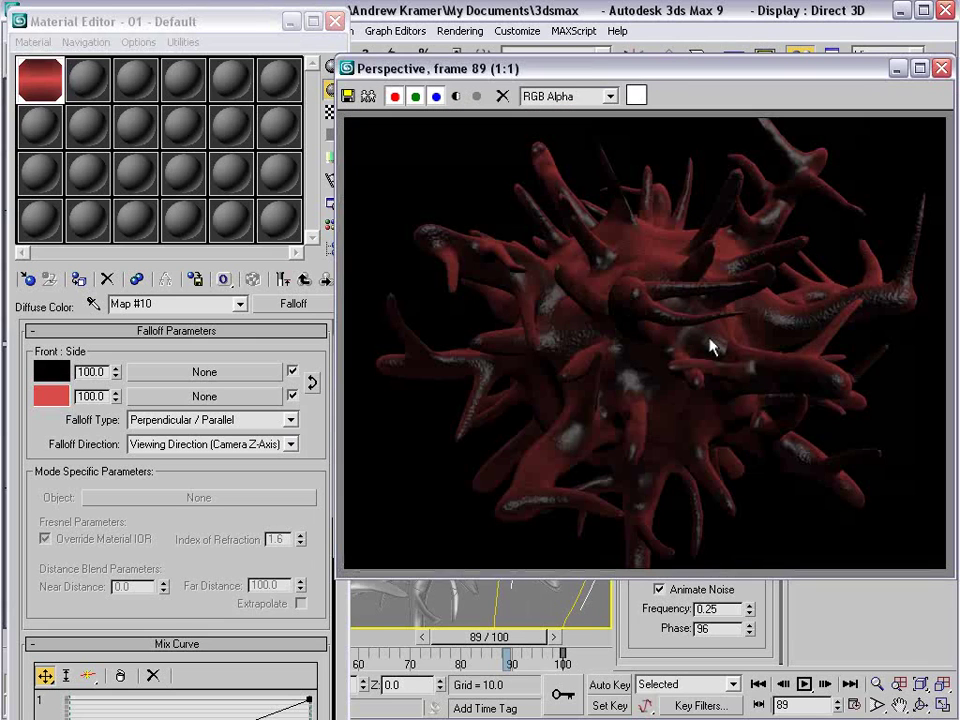
left_click(942, 69)
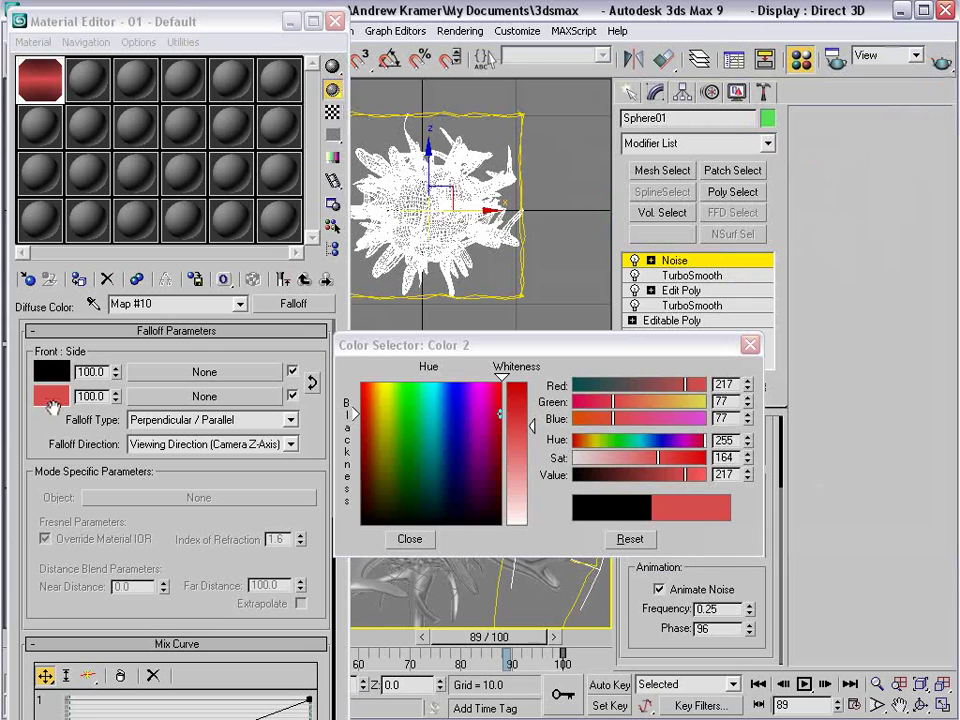
- Deepen the side colour to dark red (176,31,31)
left_click_drag(516, 427, 516, 403)
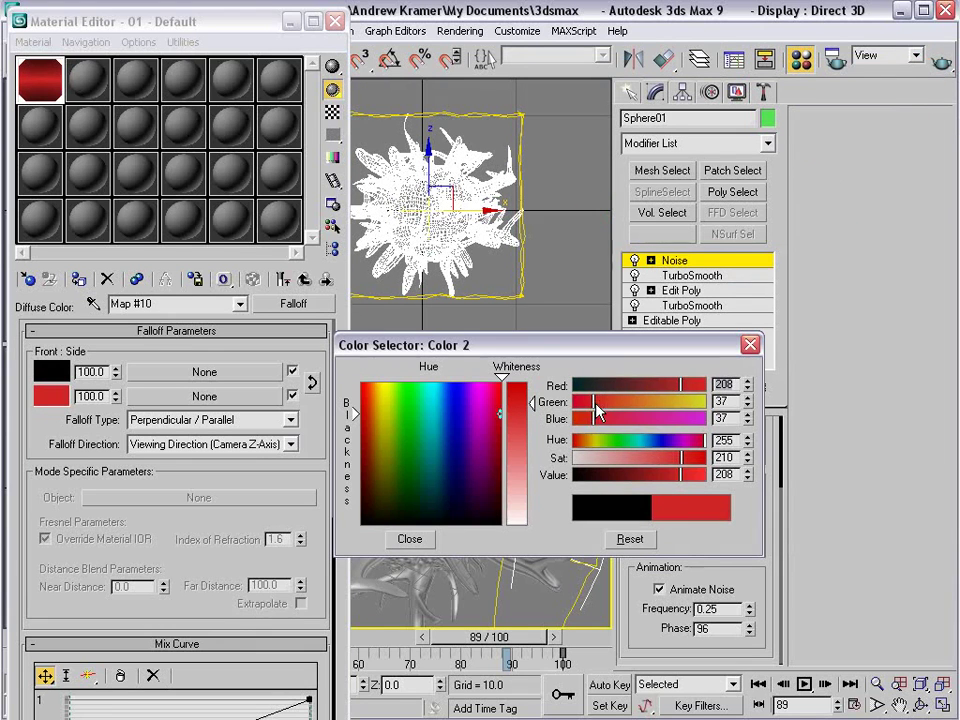
left_click_drag(672, 476, 669, 466)
left_click(410, 541)
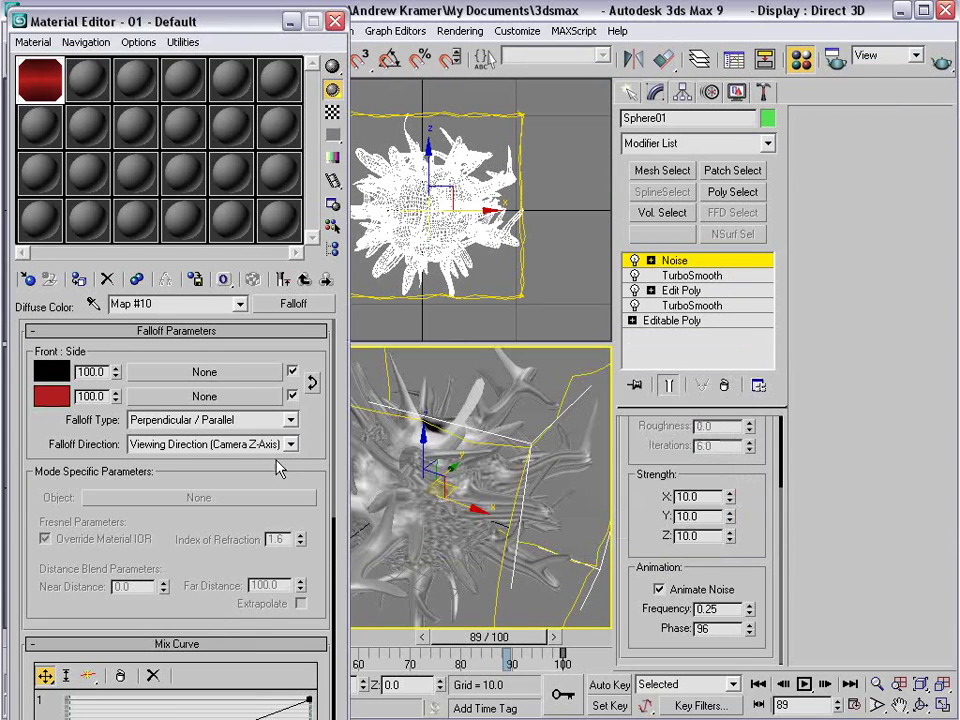
- Paste a copy of the noise map into the Falloff's front map slot
right_click(165, 373)
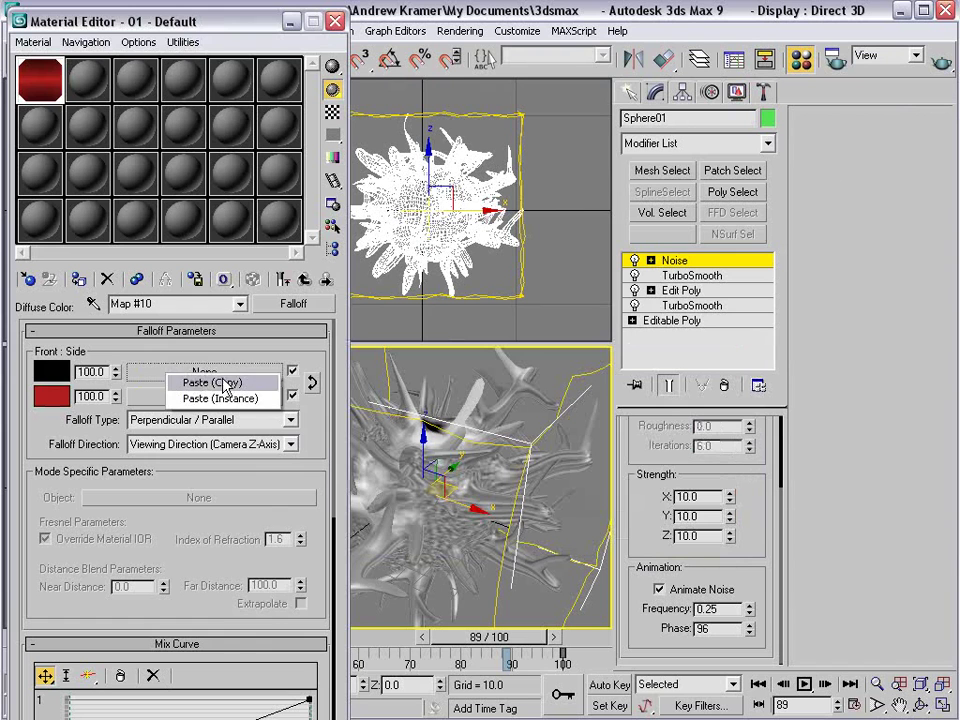
left_click(200, 382)
double_click(60, 80)
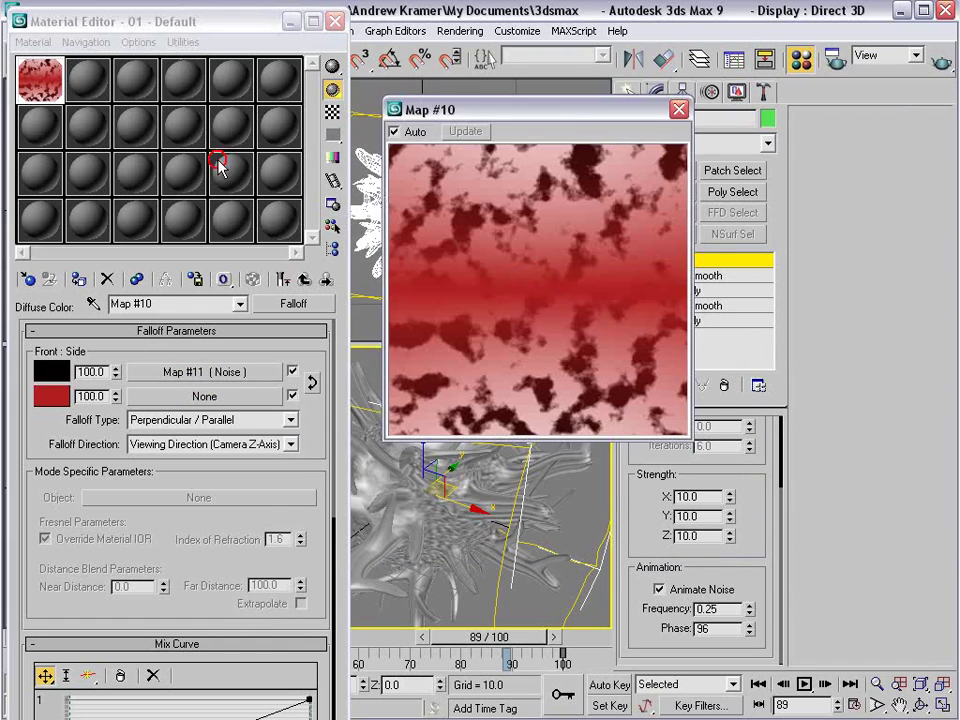
left_click(679, 110)
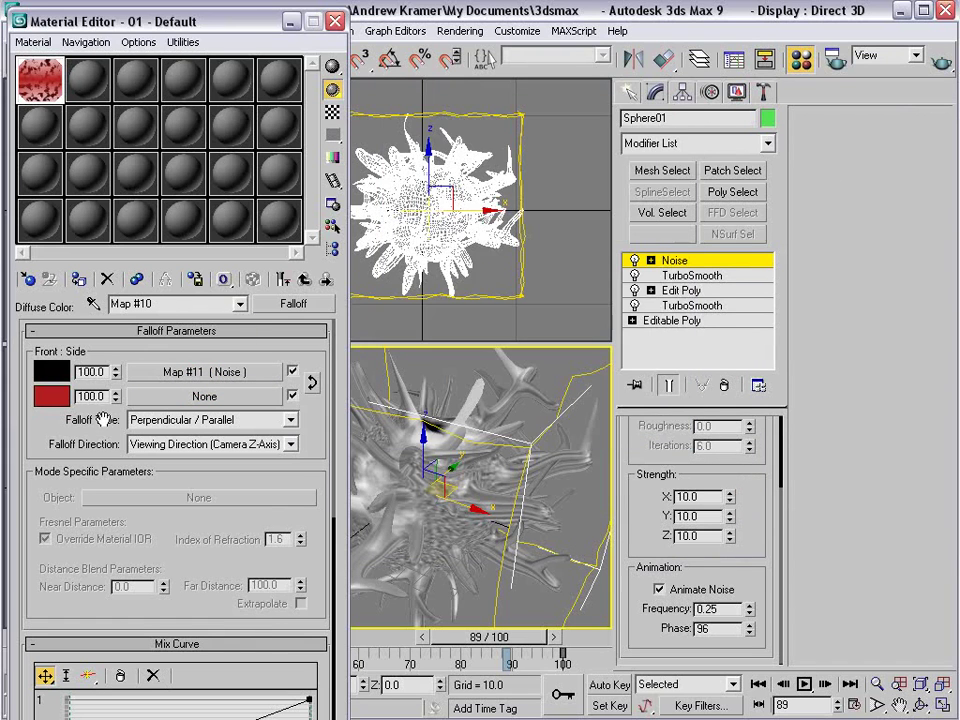
- Swap the noise colours and make Color #1 tan brown
left_click(176, 372)
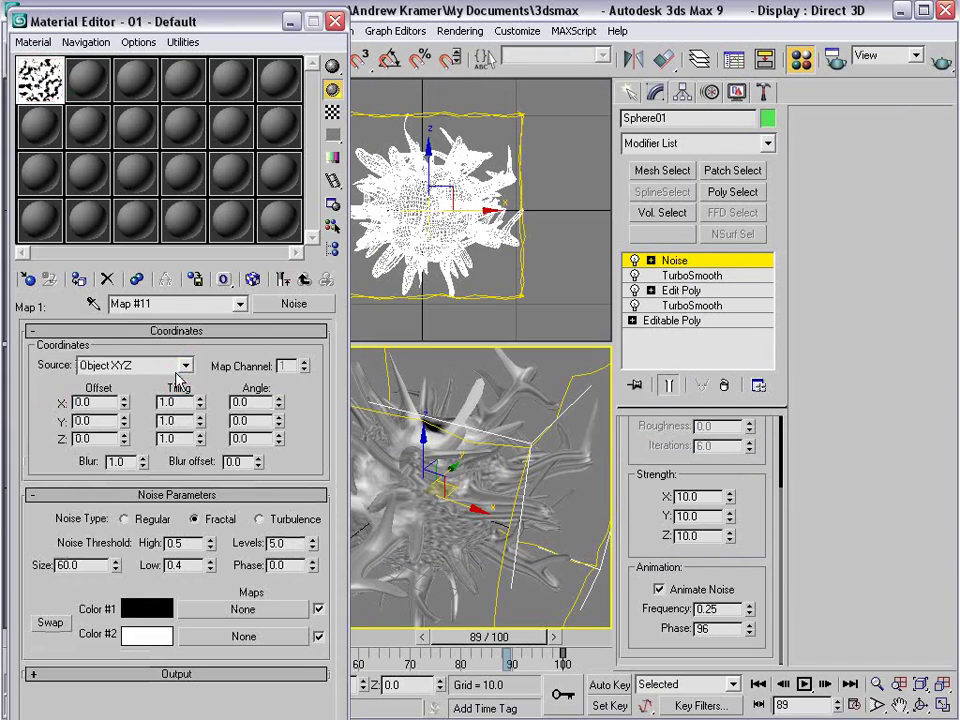
left_click(50, 623)
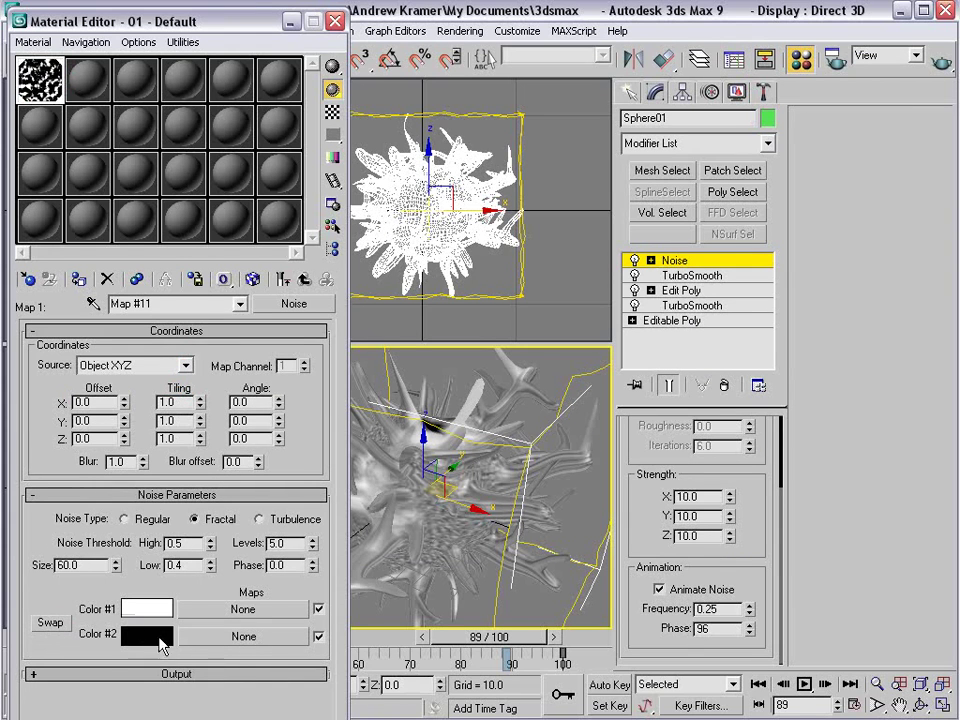
left_click(134, 607)
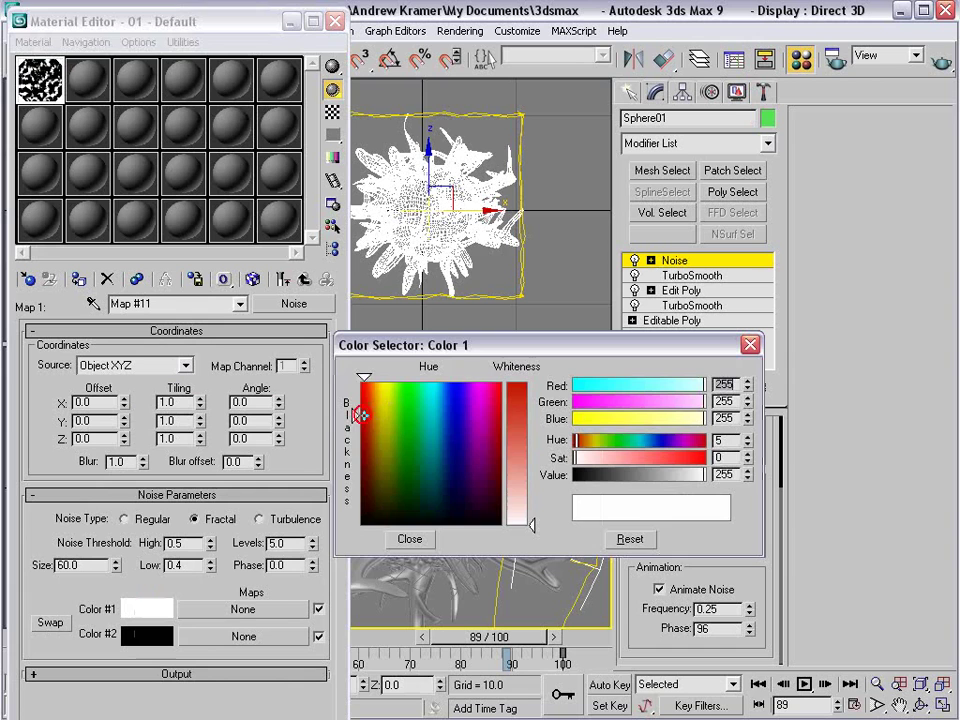
mouse_move(576, 458)
left_mouse_down()
mouse_move(658, 458)
mouse_move(655, 476)
mouse_move(654, 460)
mouse_move(612, 460)
mouse_move(645, 476)
mouse_move(618, 460)
left_mouse_up()
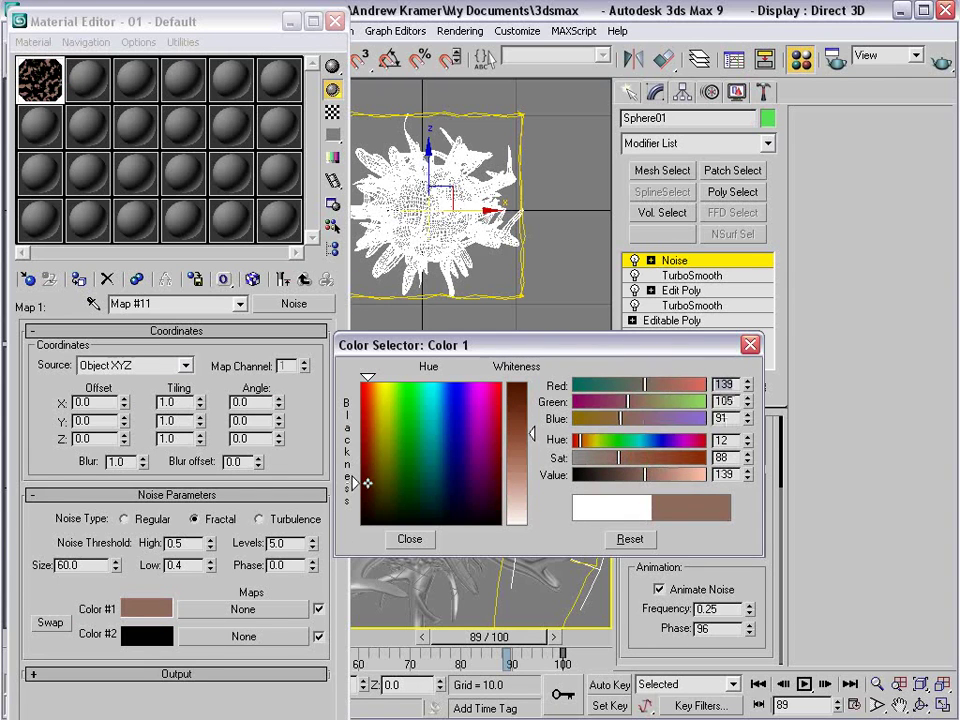
left_click(410, 539)
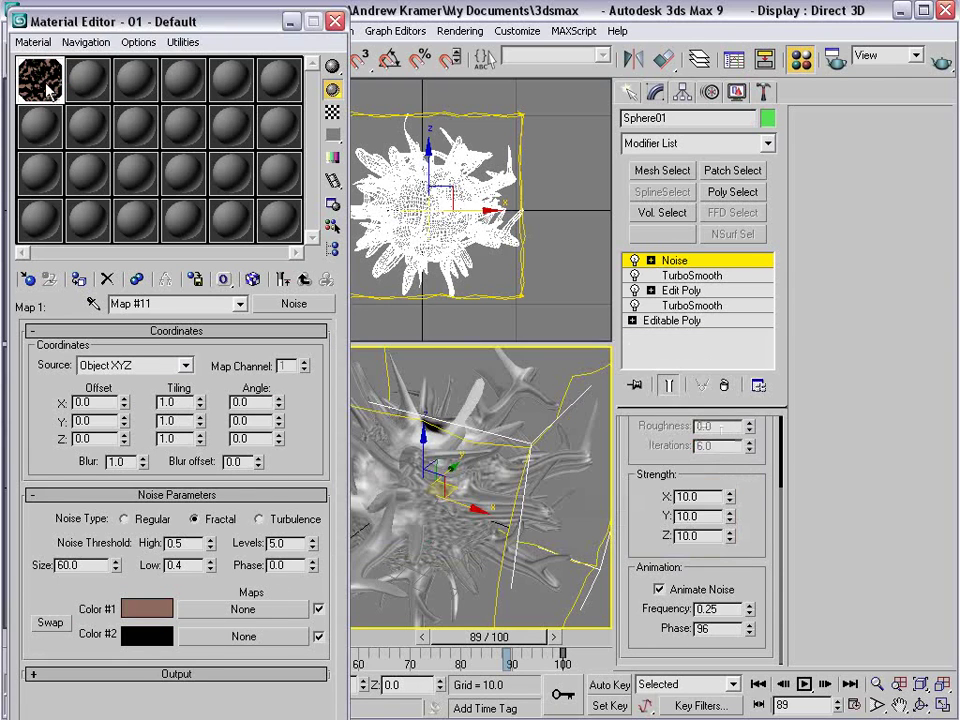
- Set the noise map's Blur to 20
double_click(47, 88)
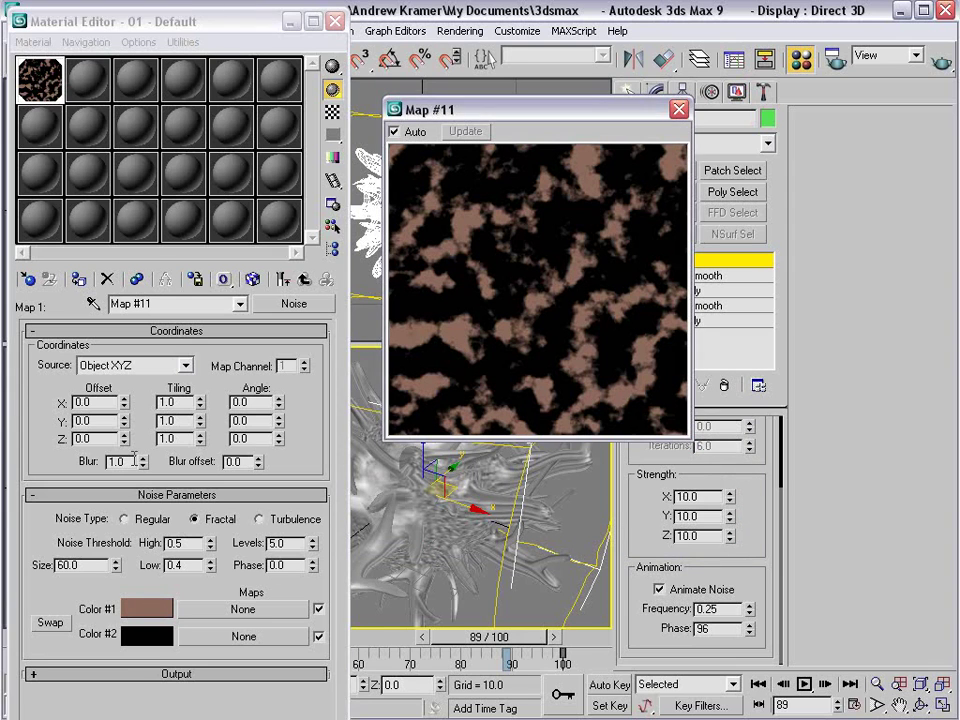
left_click(87, 461)
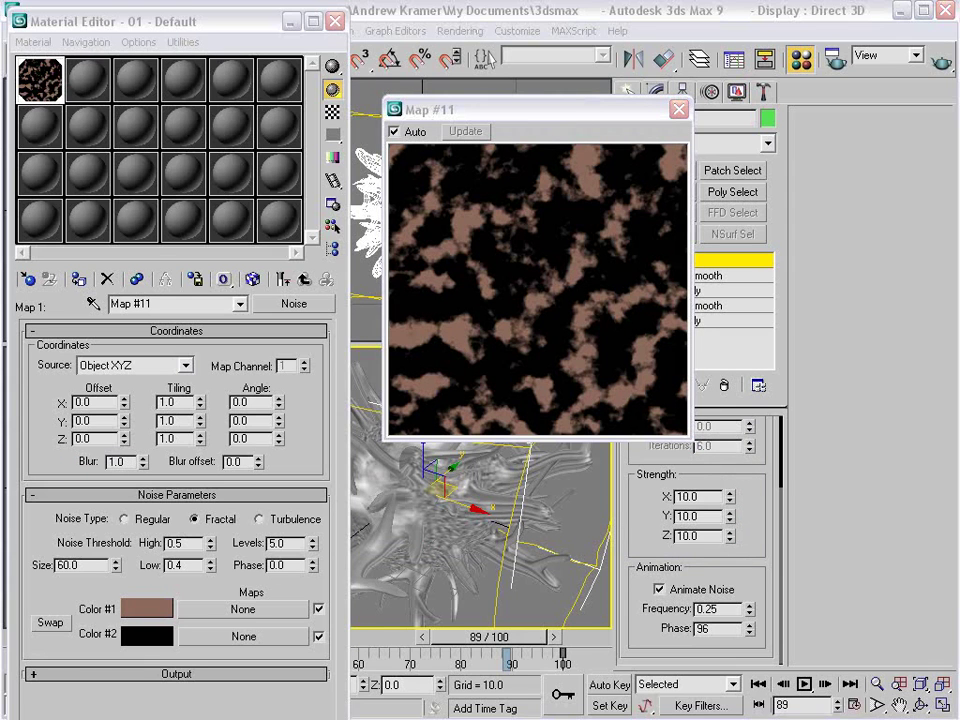
double_click(131, 460)
type("20")
key("Return")
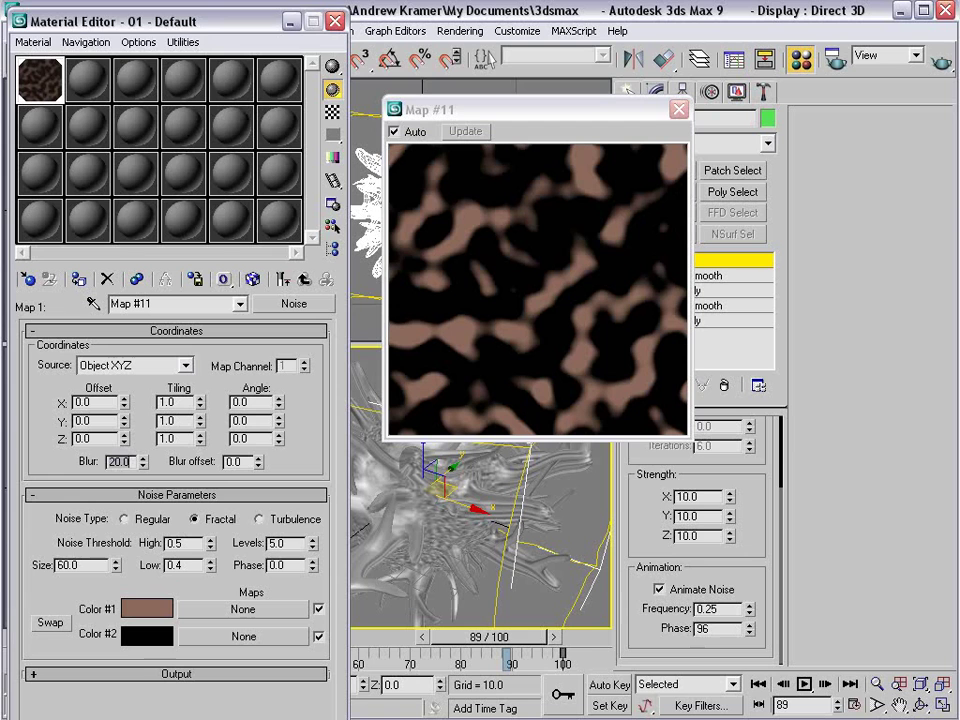
left_click(522, 570)
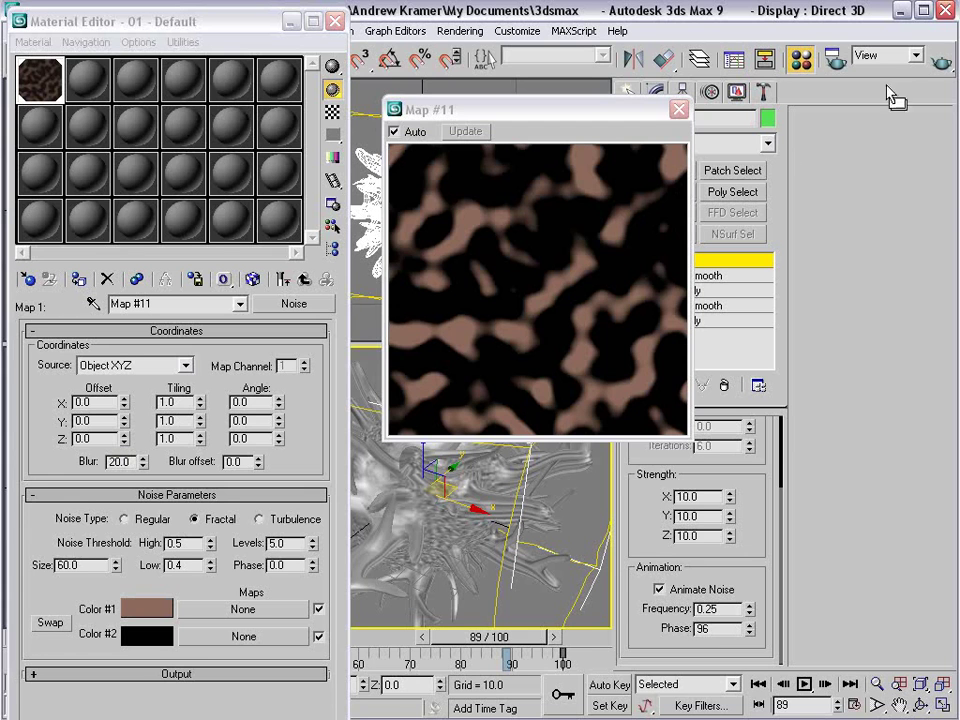
- Render the perspective view to check the noise-textured material
key("shift+q")
scroll(648, 402, "up", 1)
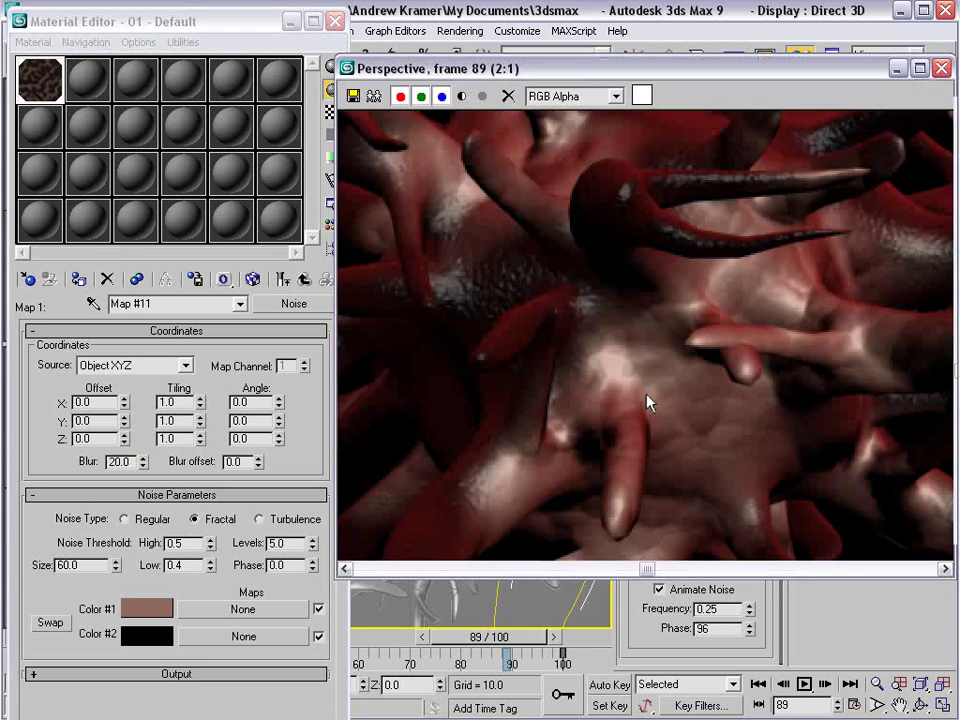
scroll(706, 381, "down", 1)
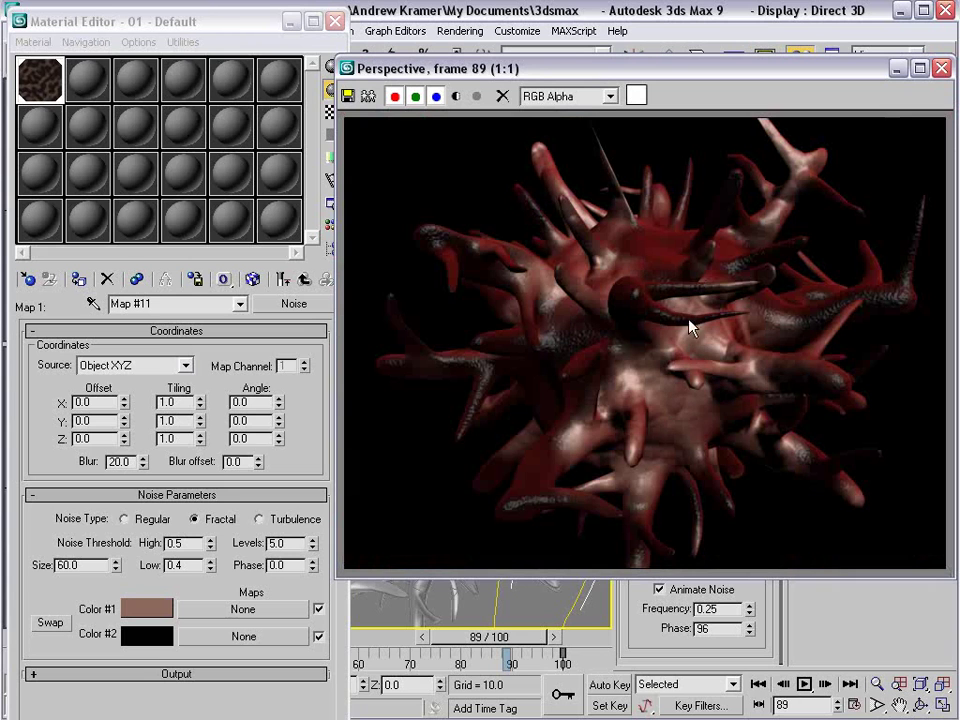
left_click(941, 68)
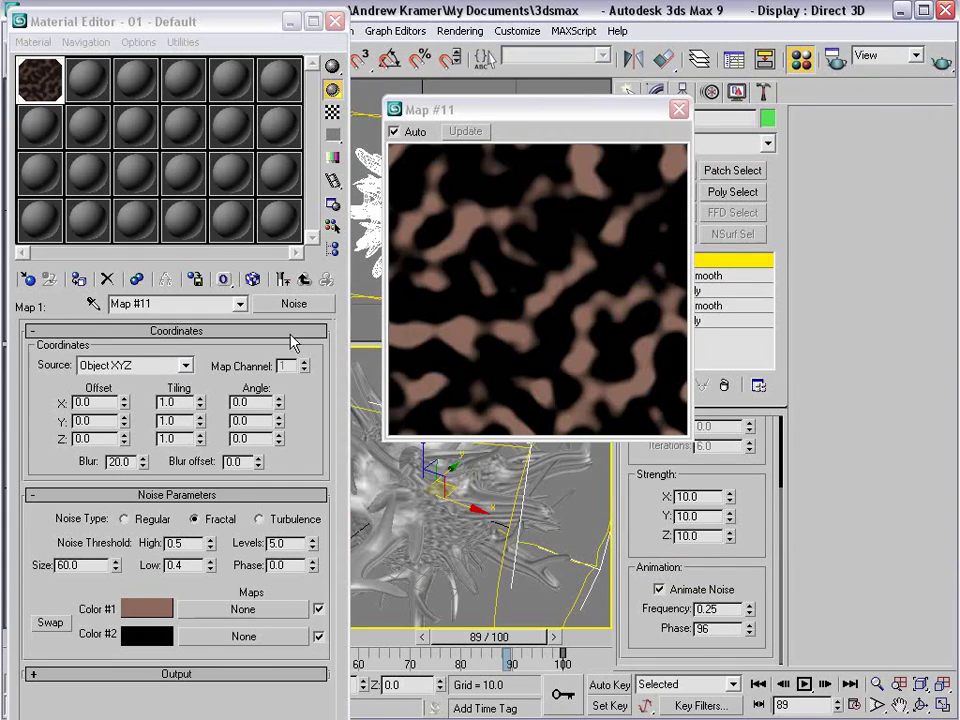
- Change the Falloff side colour to brownish red (124/66/52) and render the creature
left_click(304, 280)
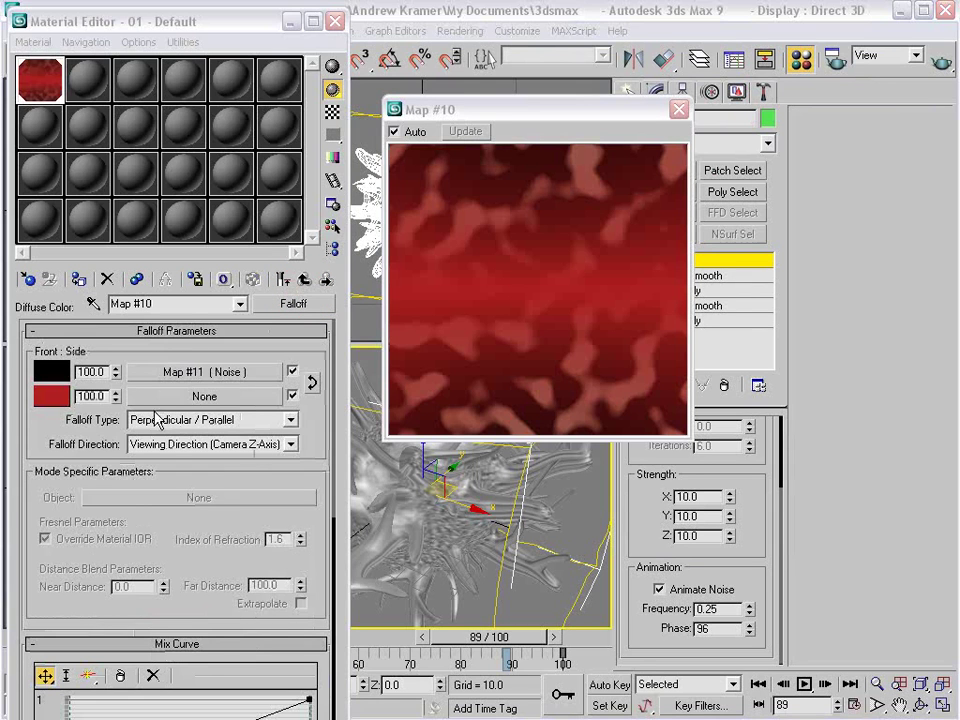
left_click(51, 396)
left_click_drag(652, 463, 637, 475)
left_click(364, 443)
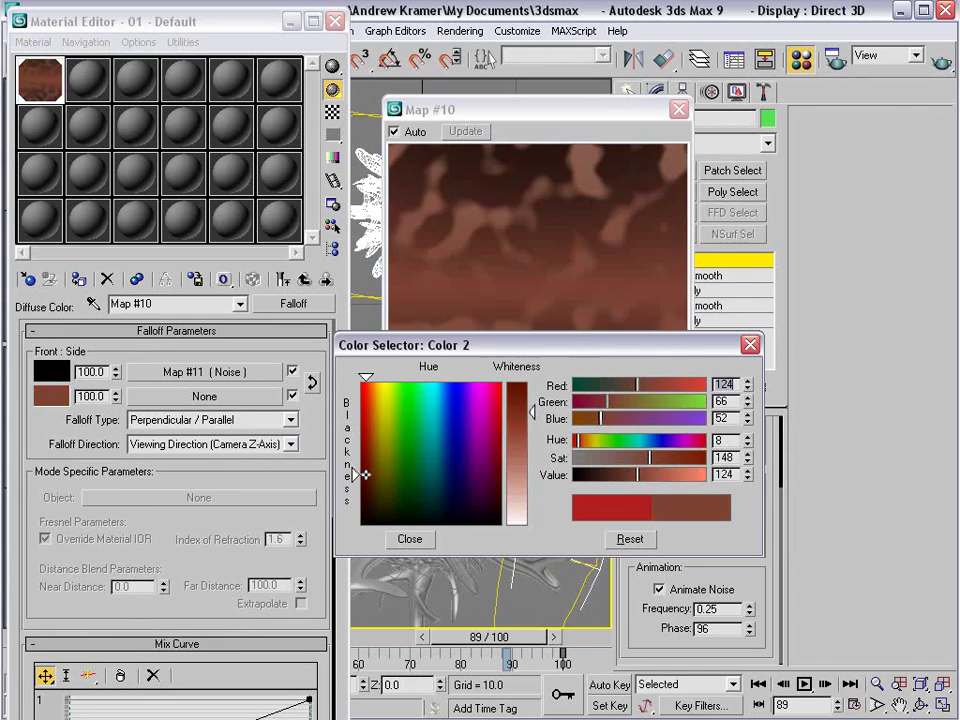
left_click(941, 64)
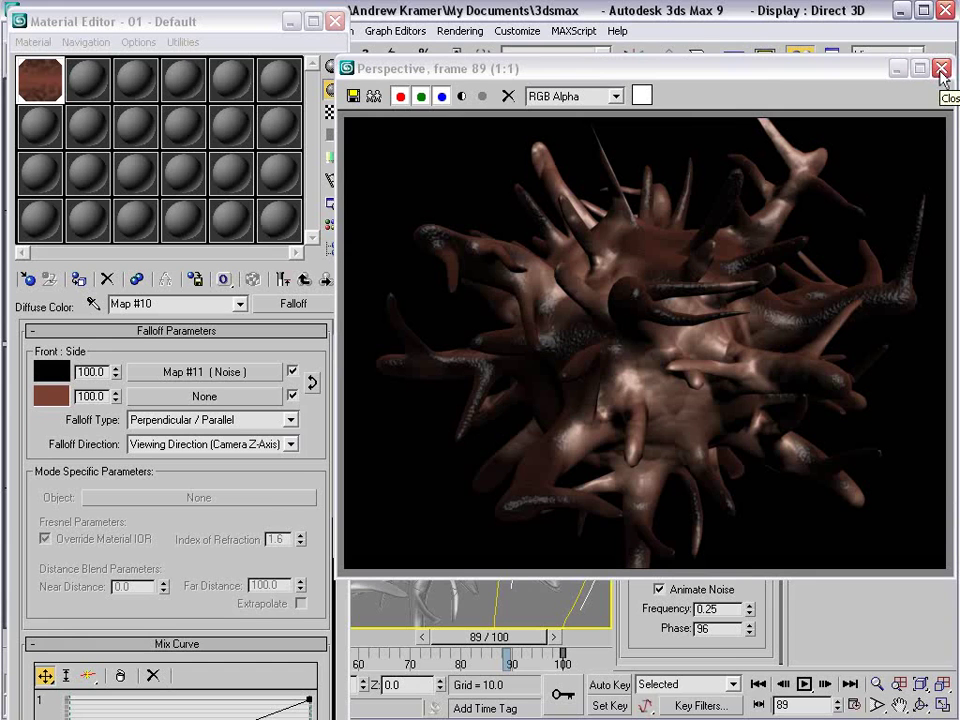
- Set the main material's Specular colour to peach and render the creature
left_click(941, 68)
left_click(750, 345)
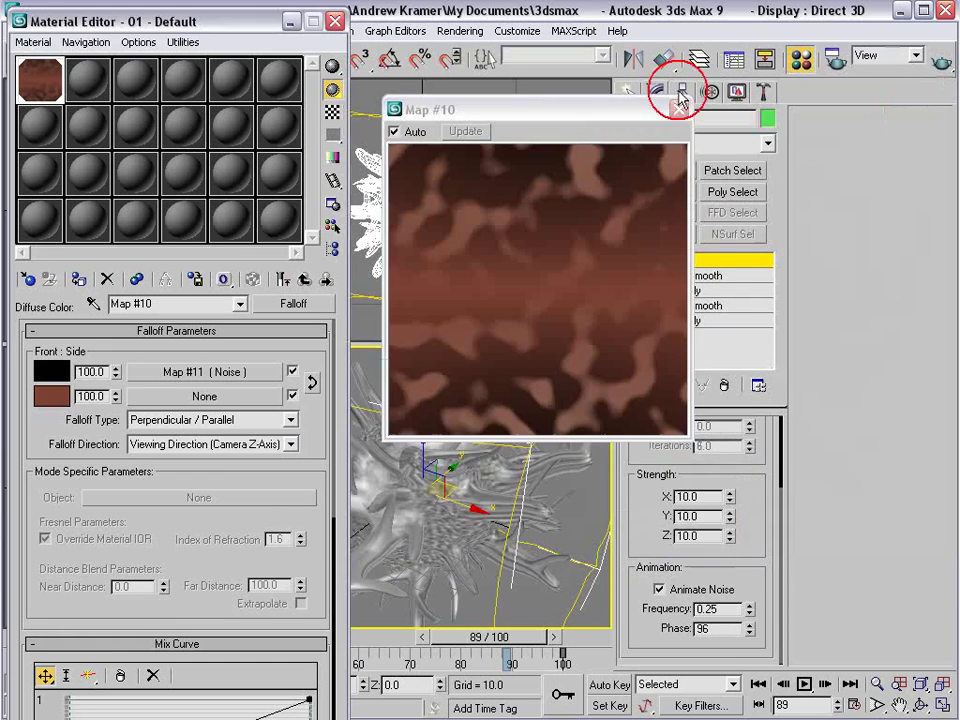
left_click(679, 109)
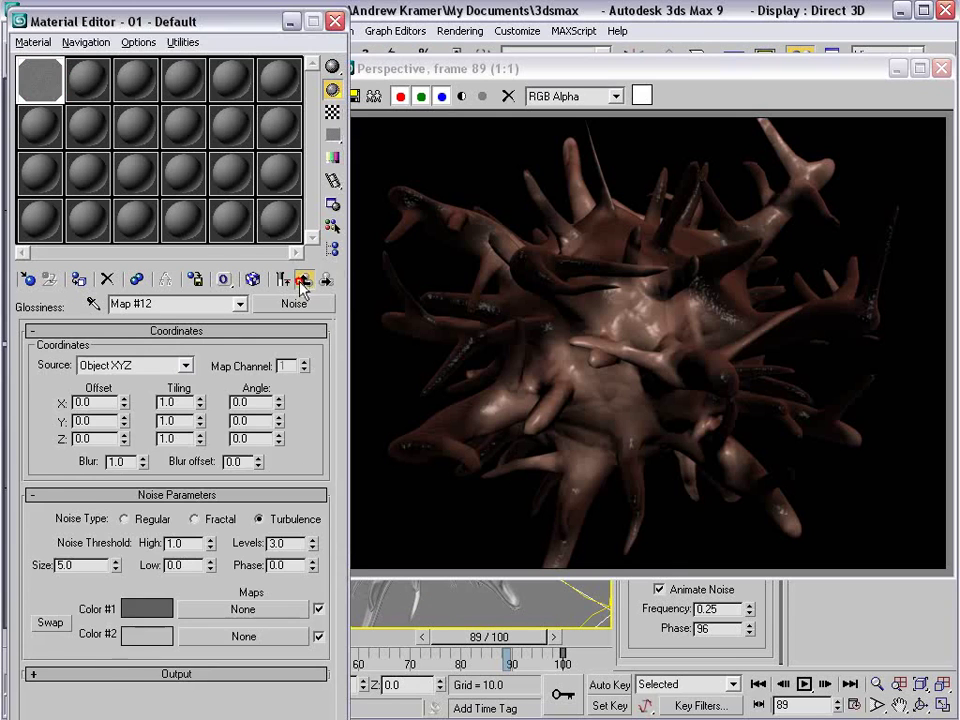
left_click(305, 279)
scroll(186, 536, "up", 3)
scroll(157, 422, "up", 2)
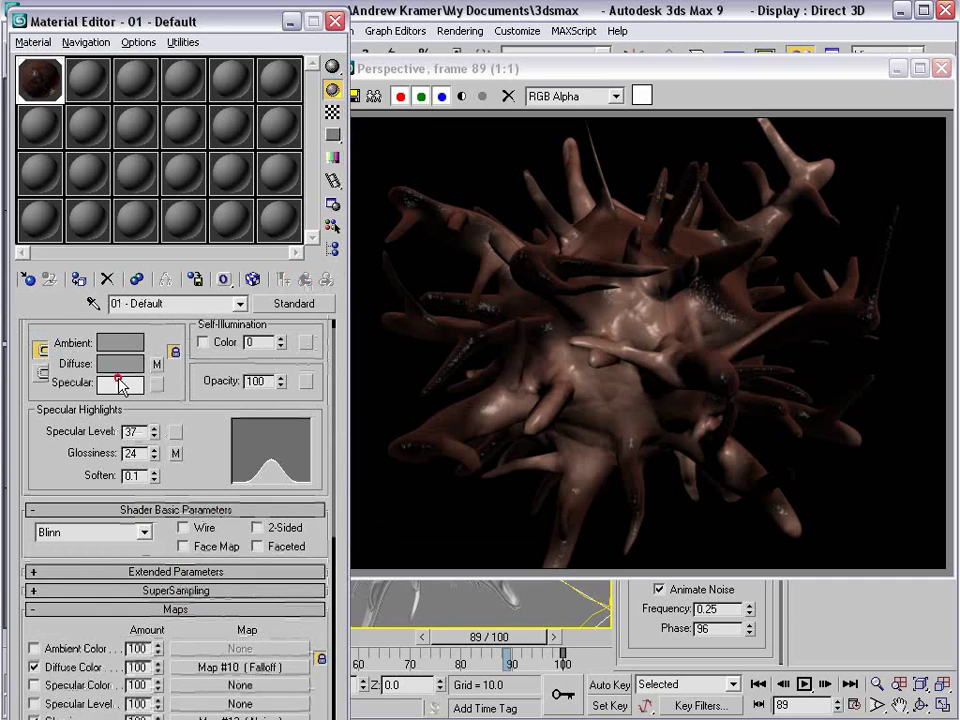
left_click(118, 383)
mouse_move(675, 425)
left_mouse_down()
mouse_move(666, 420)
mouse_move(682, 401)
left_mouse_up()
left_click(409, 539)
key("F9")
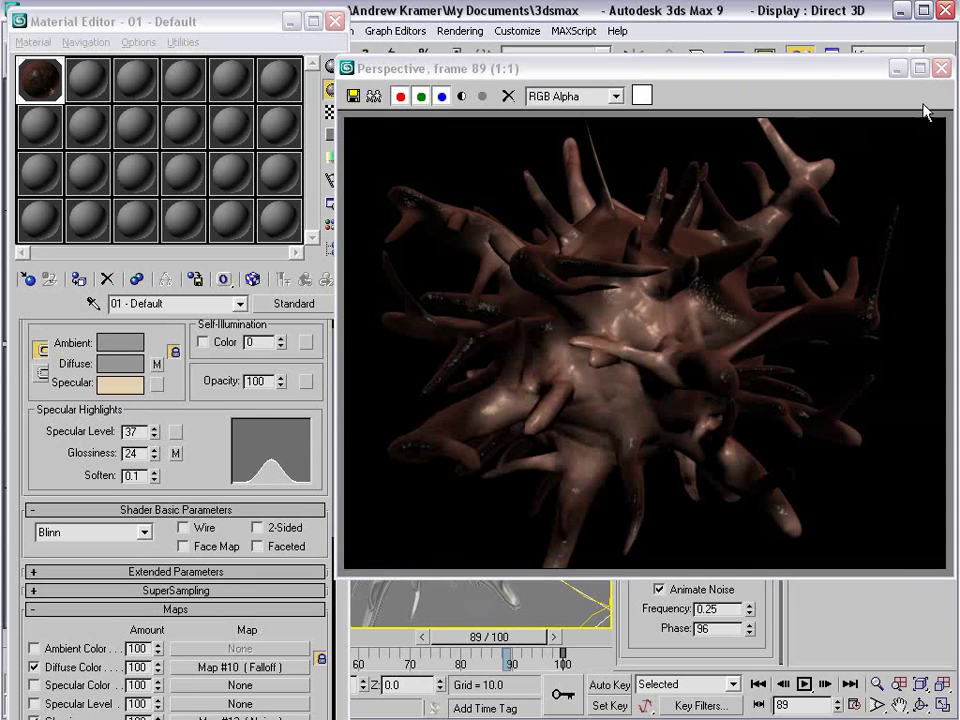
- Render close-up views of the creature's skin from two new angles
left_click(942, 68)
mouse_move(514, 499)
middle_mouse_down("alt")
mouse_move(537, 487)
mouse_move(504, 548)
middle_mouse_up("alt")
key("F9")
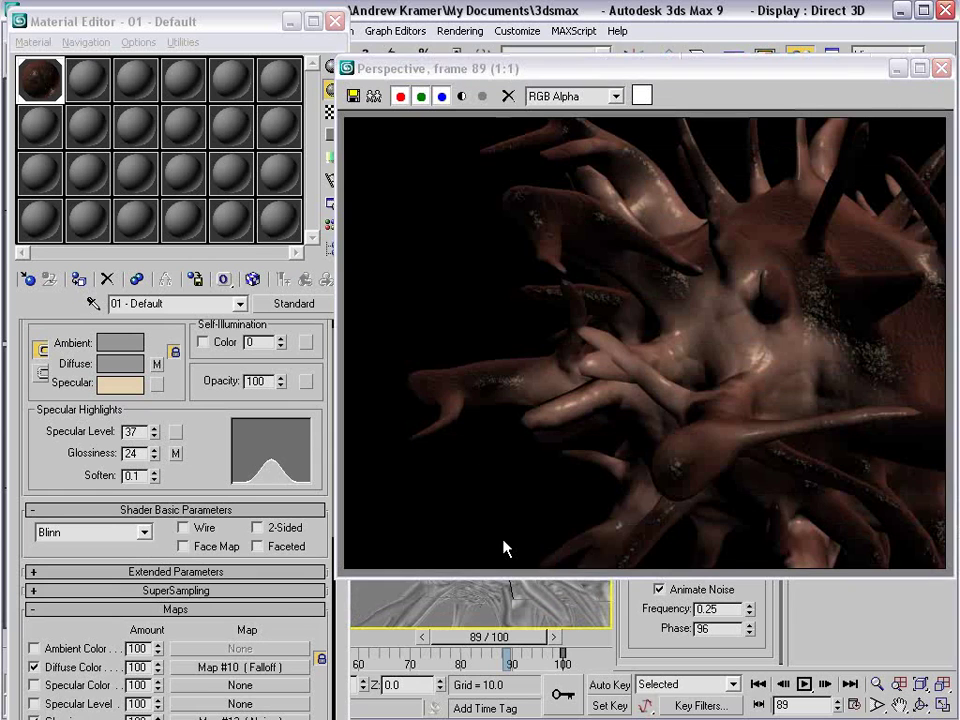
left_click(942, 68)
mouse_move(520, 520)
middle_mouse_down("alt")
mouse_move(531, 525)
mouse_move(505, 508)
mouse_move(523, 530)
middle_mouse_up("alt")
key("F9")
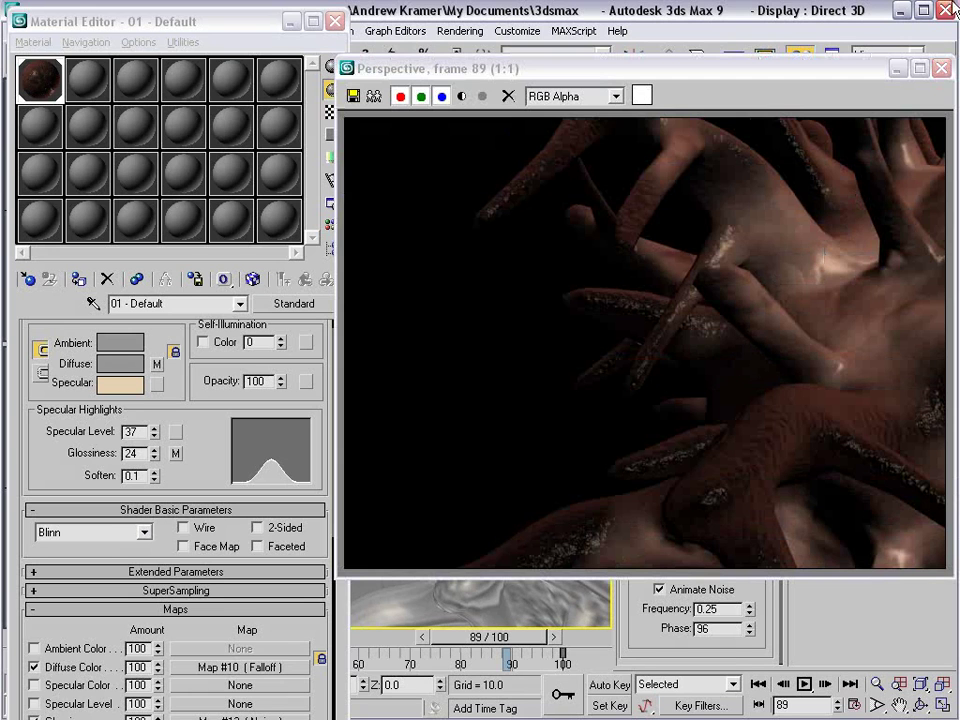
- Rename the material from '01 - Default' to 'Skin' and close the Material Editor
left_click(942, 68)
double_click(32, 62)
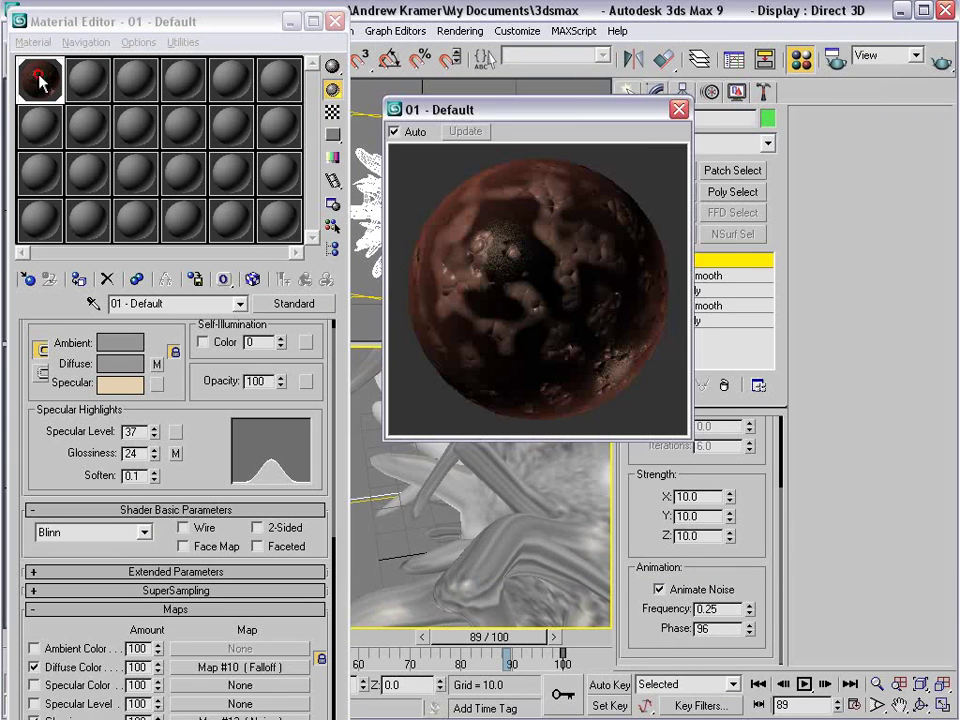
left_click(679, 109)
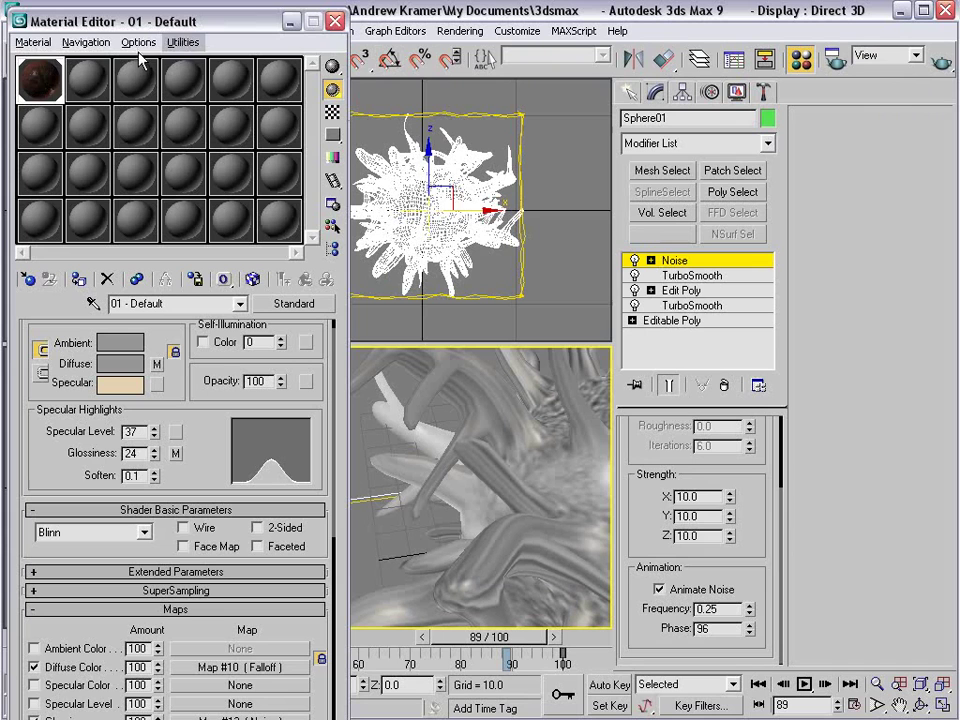
left_click_drag(181, 304, 5, 313)
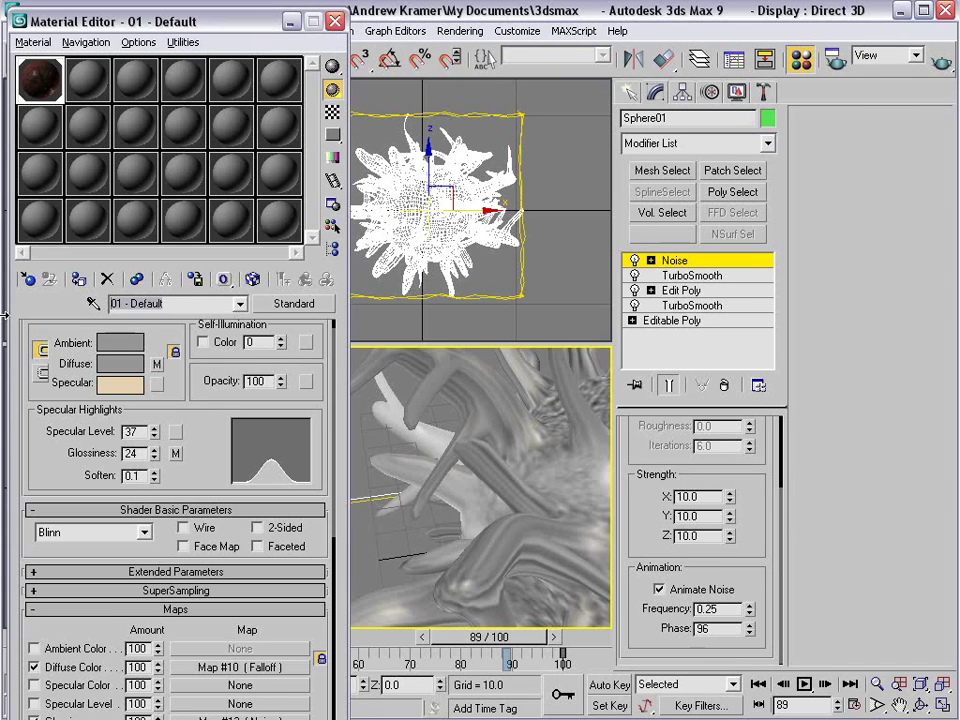
type("Skin")
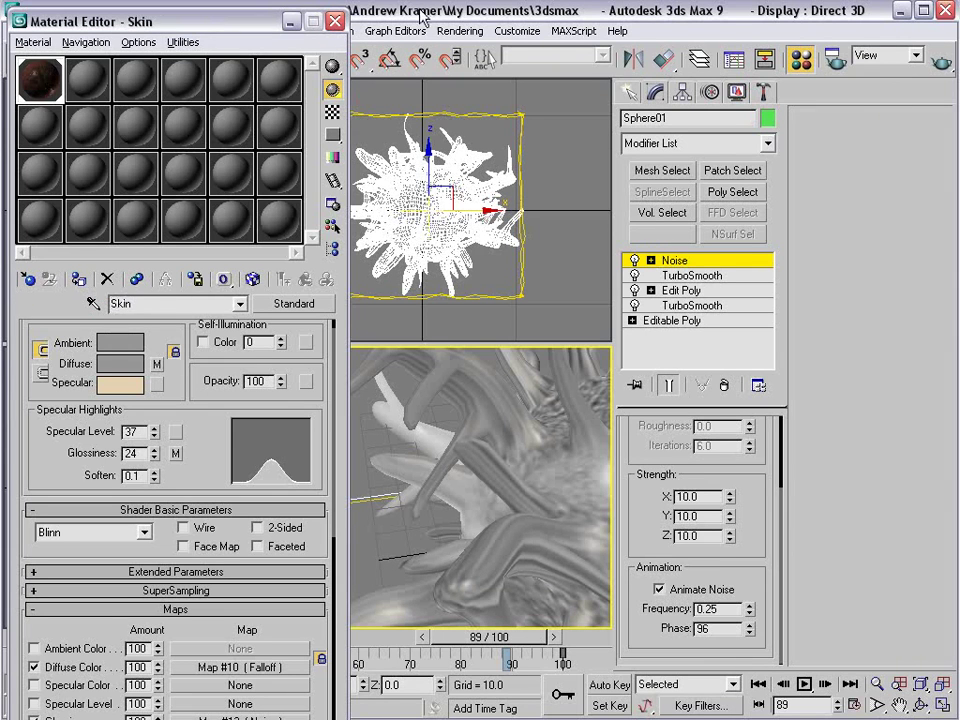
left_click(335, 20)
mouse_move(428, 489)
middle_mouse_down("alt")
mouse_move(396, 510)
mouse_move(513, 513)
mouse_move(470, 506)
middle_mouse_up("alt")
- Undo the accidental move and reselect the spiky creature
left_click_drag(446, 506, 448, 388)
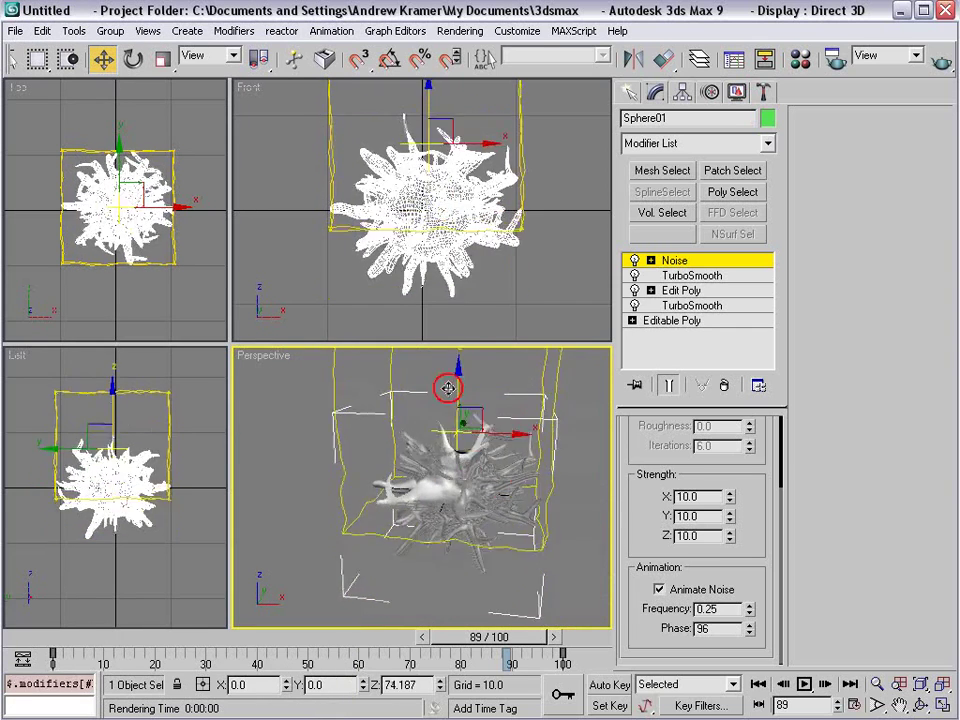
key("ctrl+z")
left_click(651, 260)
left_click(686, 275)
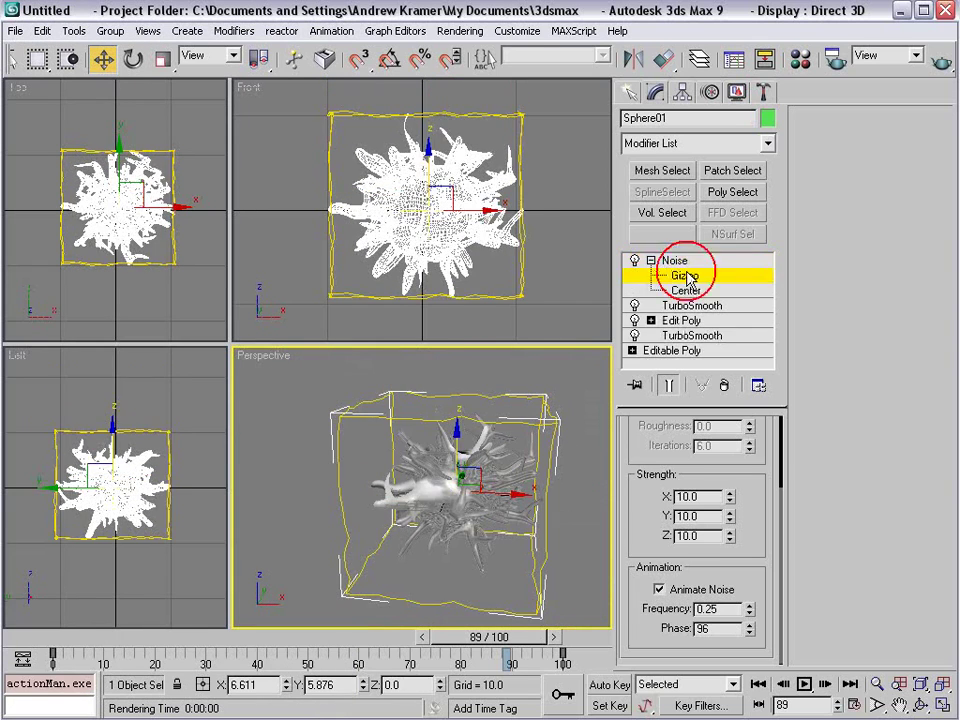
left_click(662, 260)
left_click(523, 510)
left_click(455, 485)
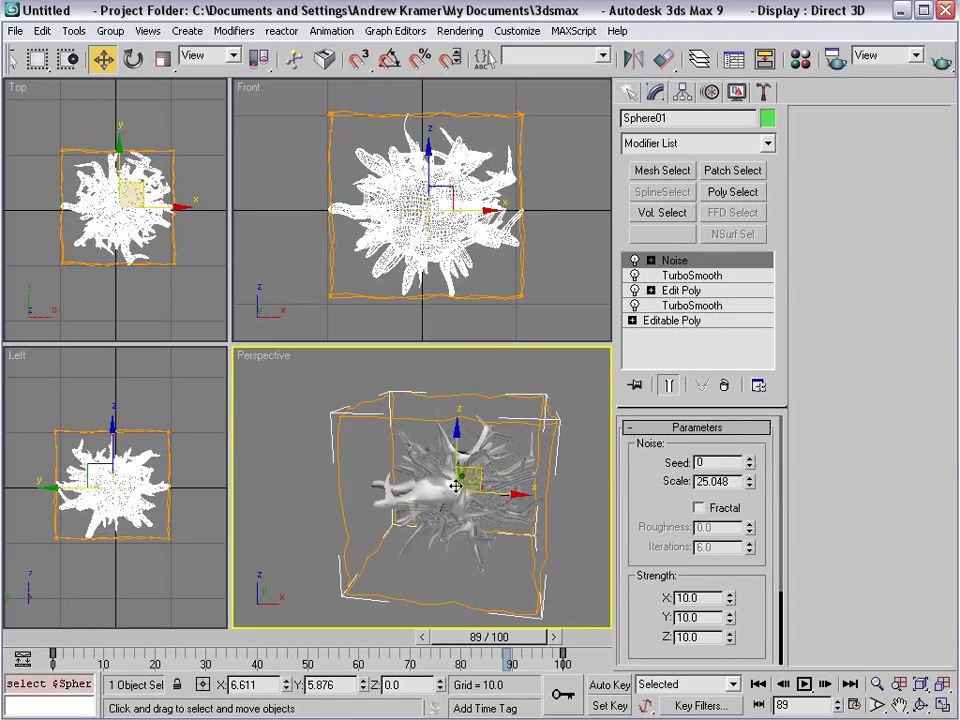
- Clone the creature to the left and rotate the copy to face differently
mouse_move(500, 492)
left_mouse_down("shift")
mouse_move(370, 497)
mouse_move(370, 507)
left_mouse_up("shift")
left_click(481, 447)
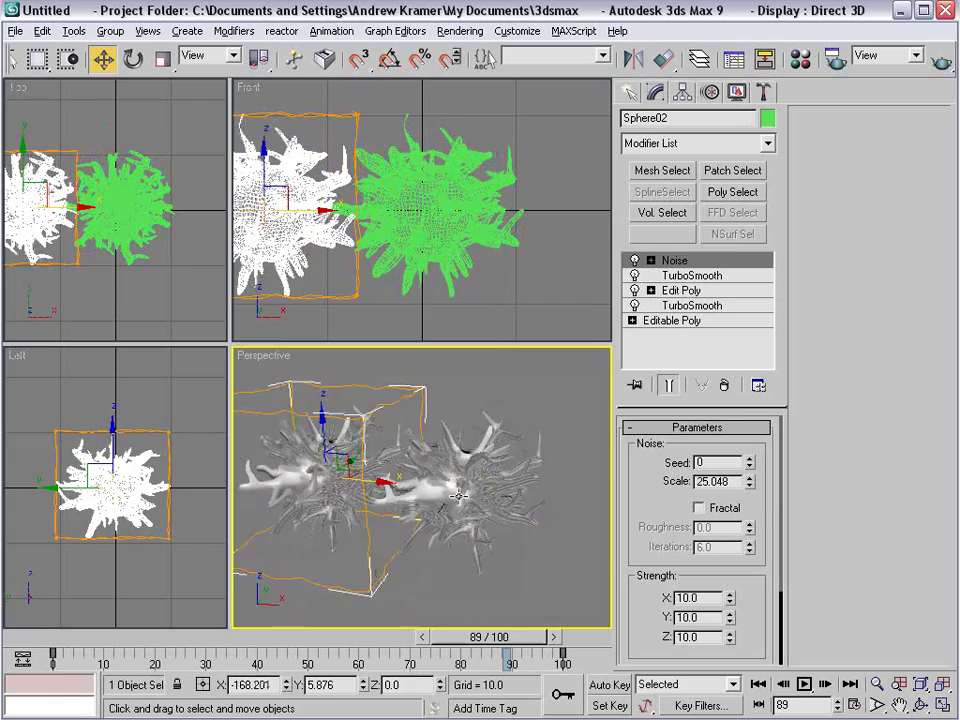
right_click(343, 454)
left_click(362, 494)
mouse_move(357, 489)
left_mouse_down()
mouse_move(527, 601)
mouse_move(327, 500)
left_mouse_up()
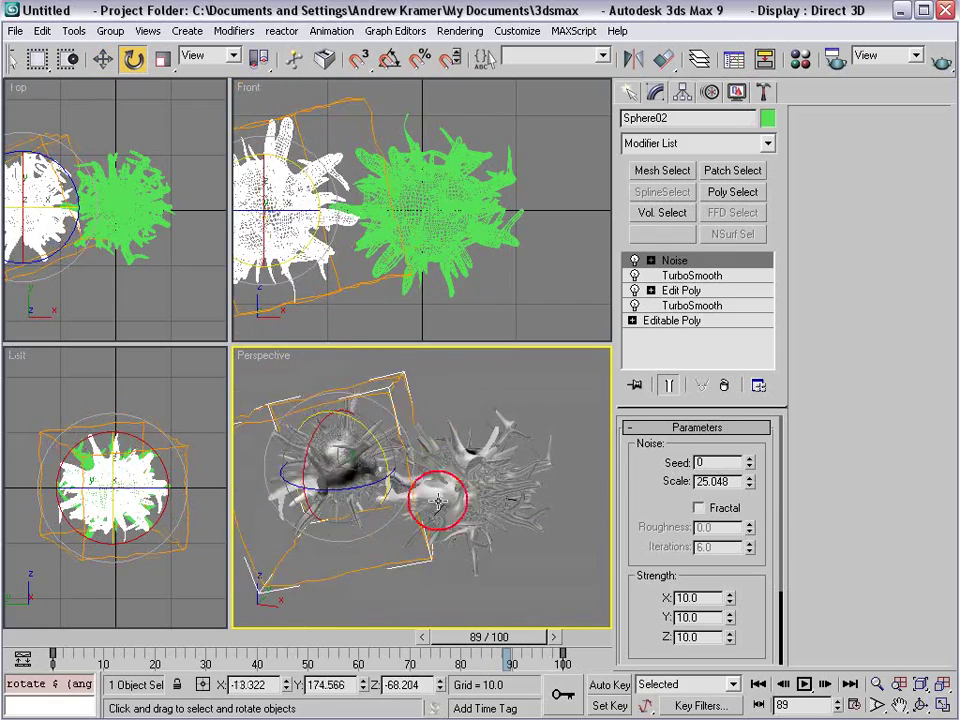
- Test-render the perspective view of the two brown creatures
scroll(327, 500, "up", 5)
scroll(429, 467, "up", 3)
scroll(429, 450, "up", 3)
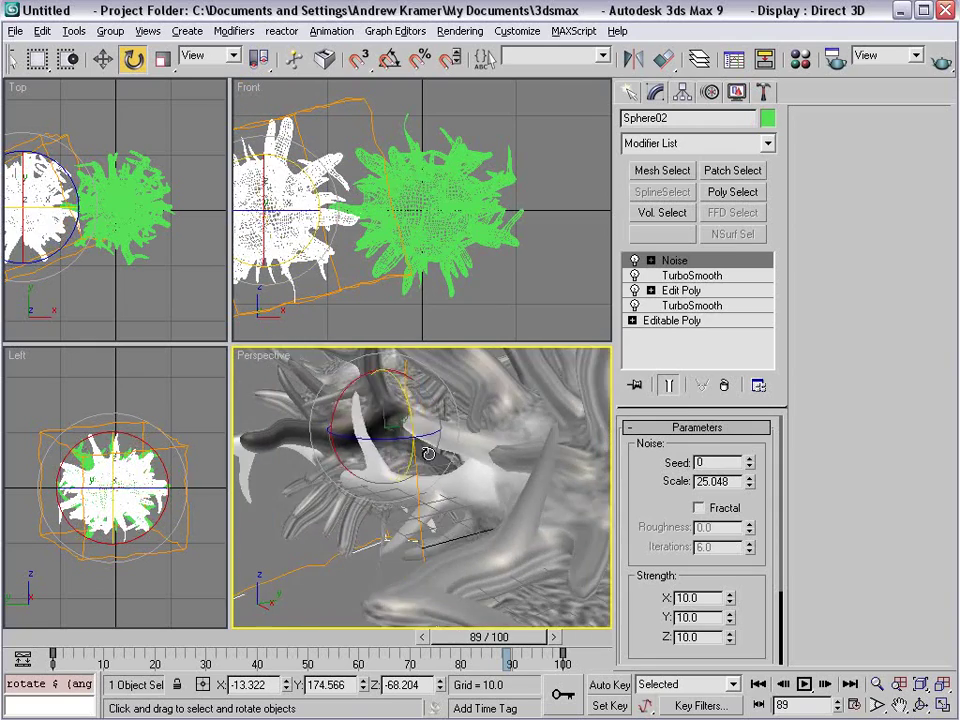
scroll(432, 456, "down", 5)
key("shift+q")
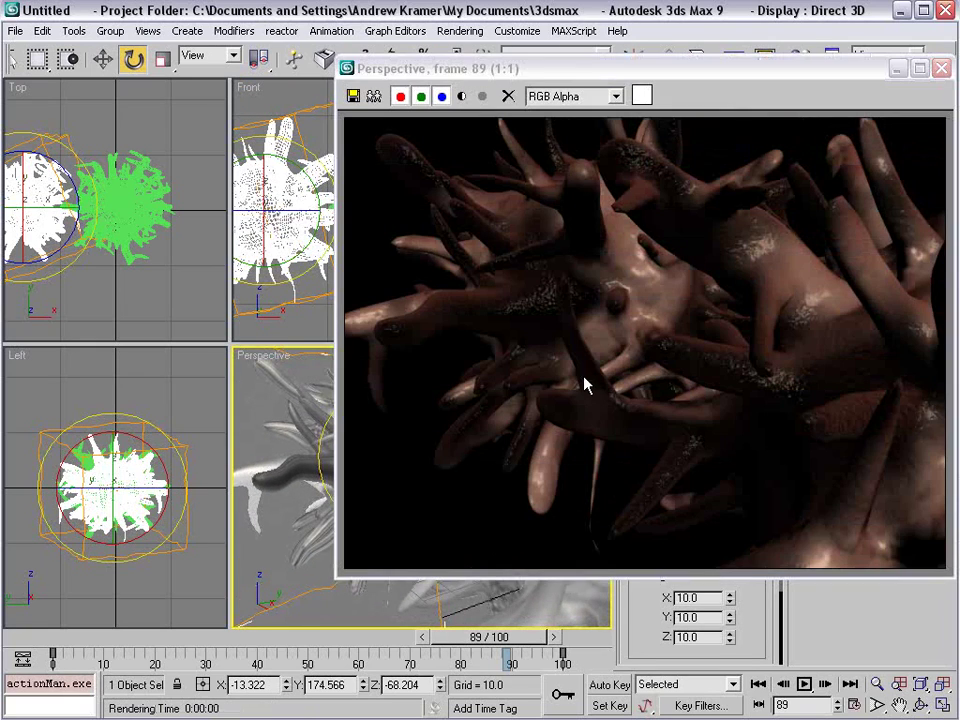
left_click(943, 68)
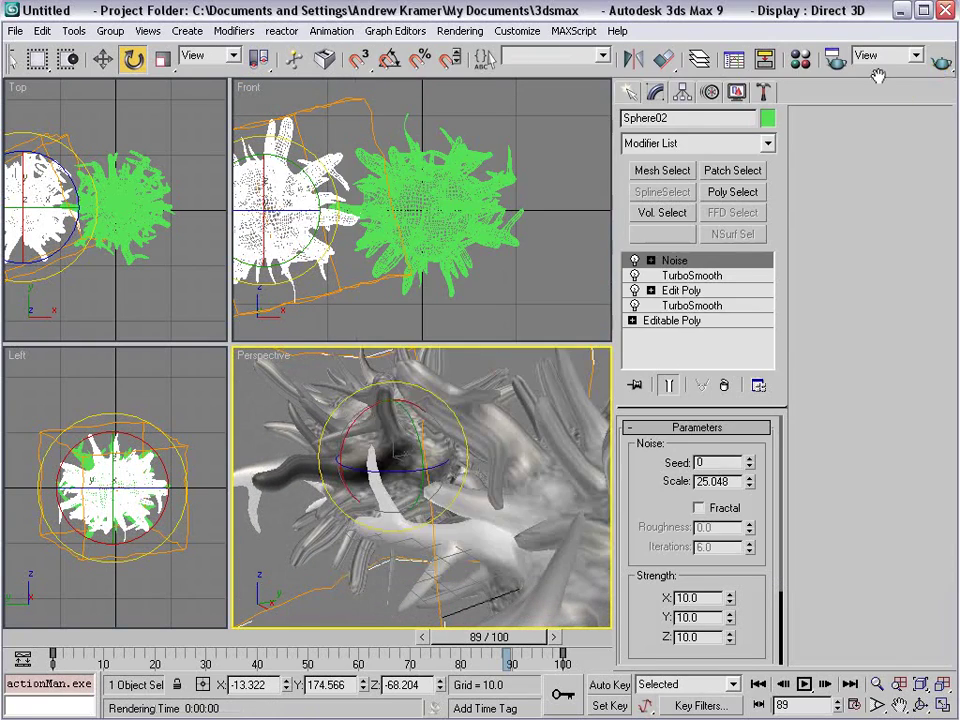
- Switch back to the Move tool and clear the selection
mouse_move(396, 497)
middle_mouse_down("alt")
mouse_move(459, 507)
mouse_move(529, 493)
mouse_move(467, 510)
mouse_move(537, 440)
mouse_move(408, 503)
mouse_move(409, 516)
mouse_move(415, 505)
middle_mouse_up("alt")
right_click(561, 395)
left_click(578, 422)
left_click(568, 418)
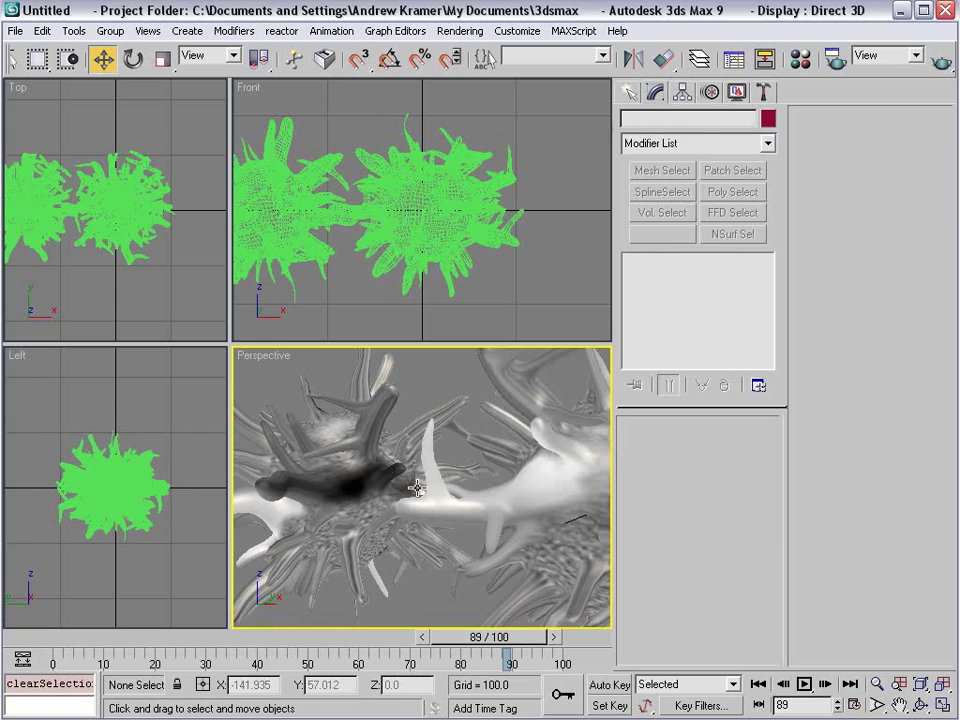
- Place a 'MAX Text' text shape in front of the creatures
left_click(629, 92)
left_click(656, 122)
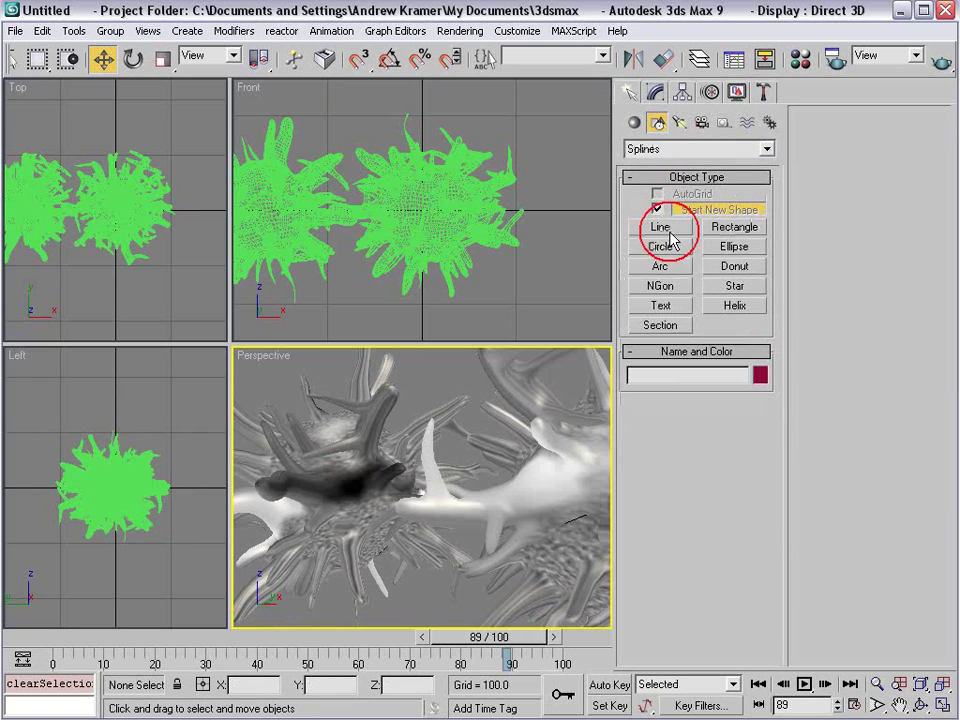
left_click(661, 306)
middle_click_drag(375, 497, 420, 570, "alt")
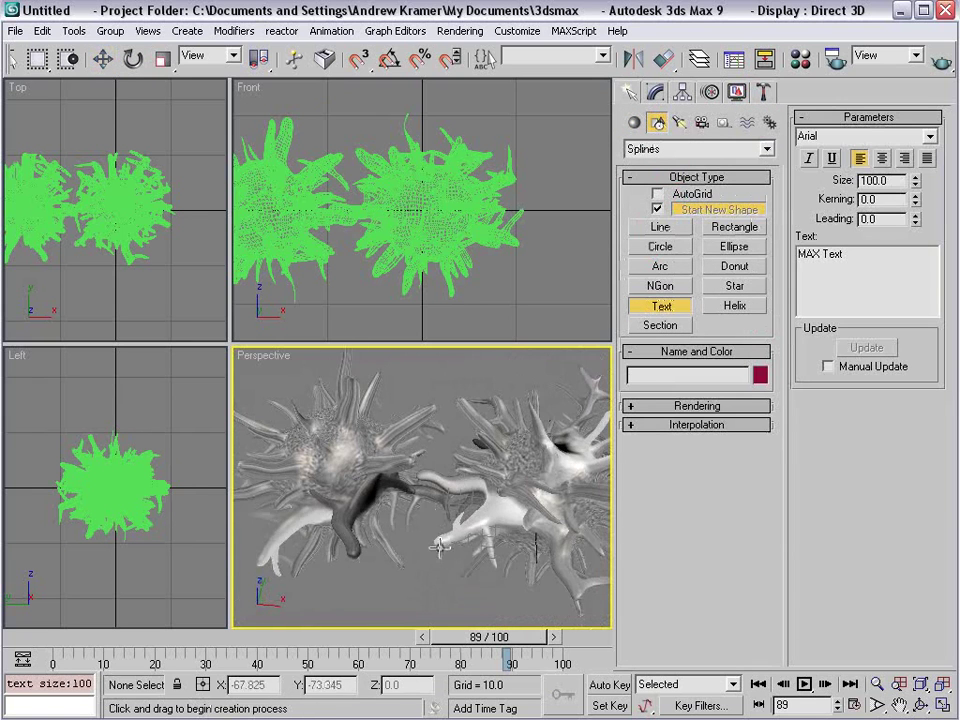
left_click(424, 577)
- Add a Bevel modifier: Level 1 height 21.5, Level 2 height 2.5, outline -0.8
left_click(656, 92)
left_click(697, 143)
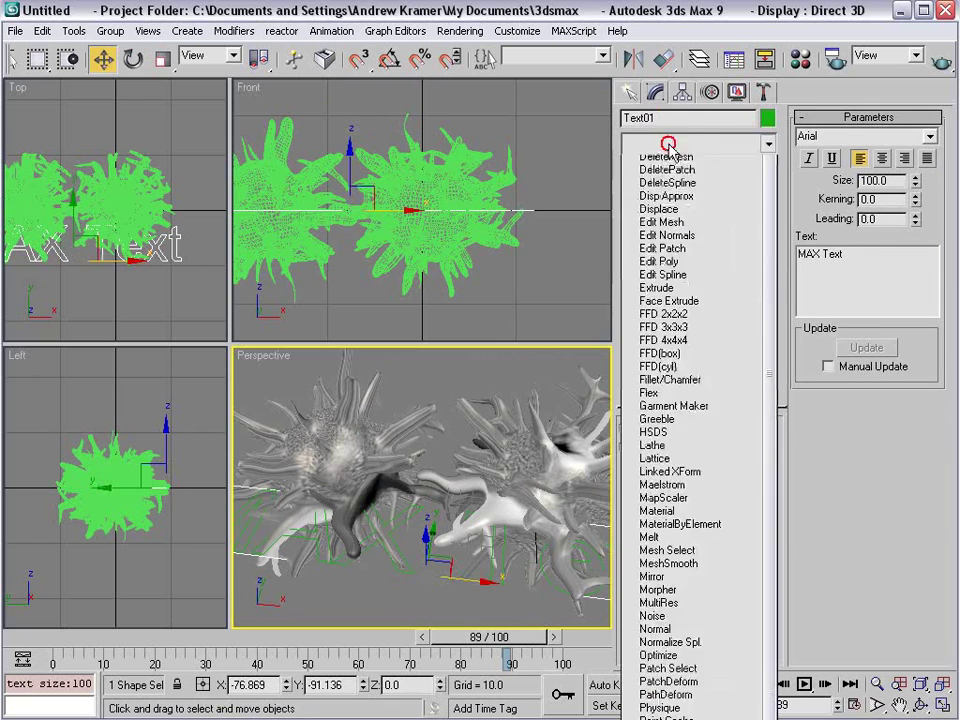
left_click(663, 380)
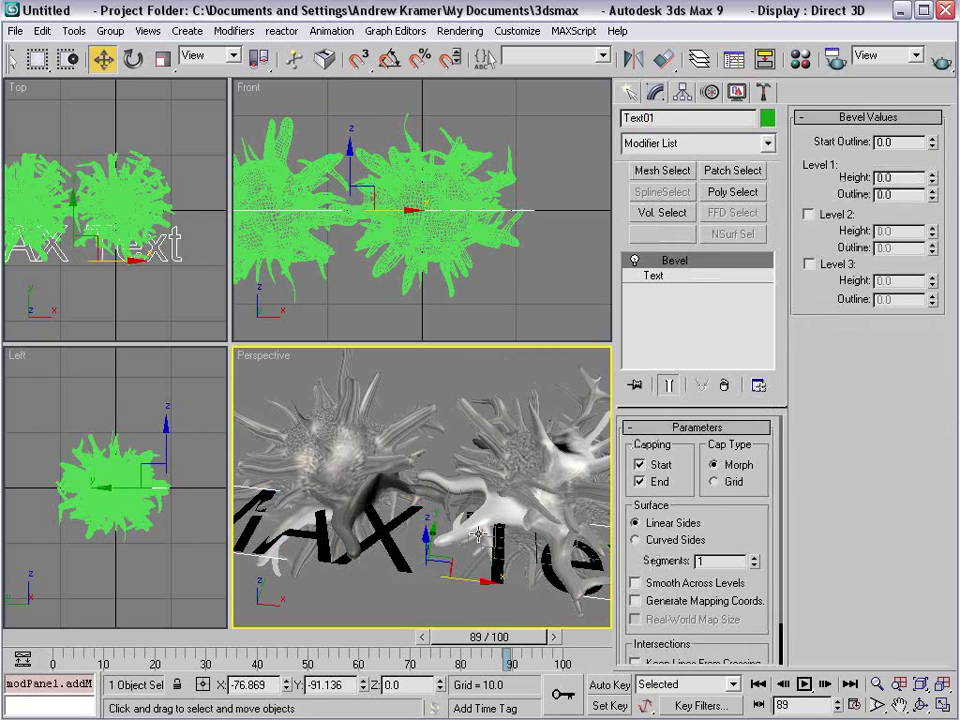
scroll(756, 522, "down", 2)
left_click_drag(931, 177, 857, 203)
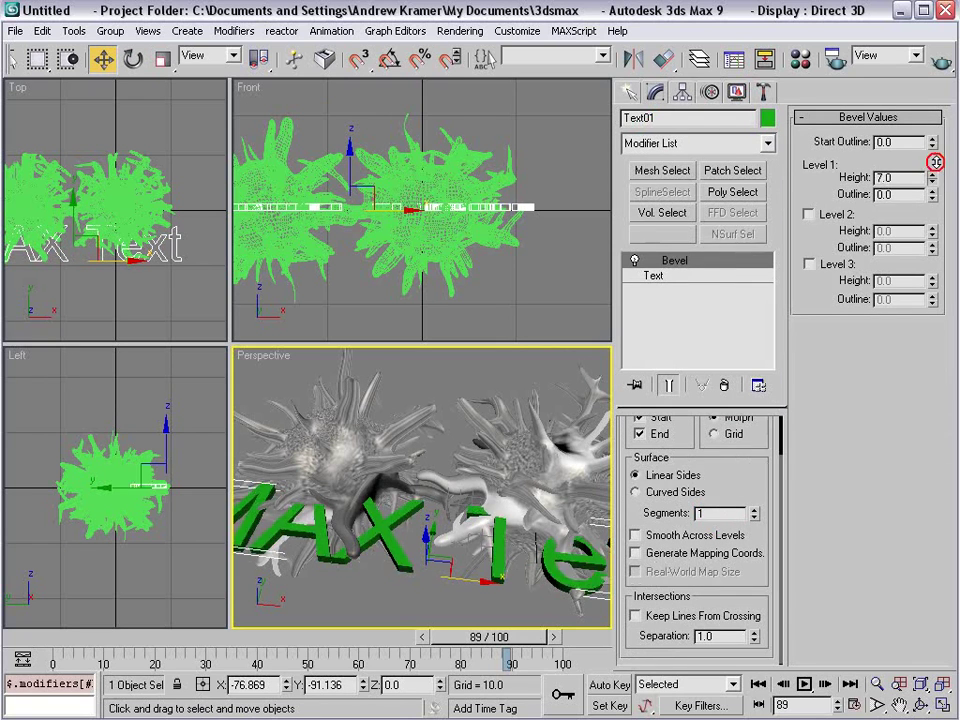
left_click(809, 214)
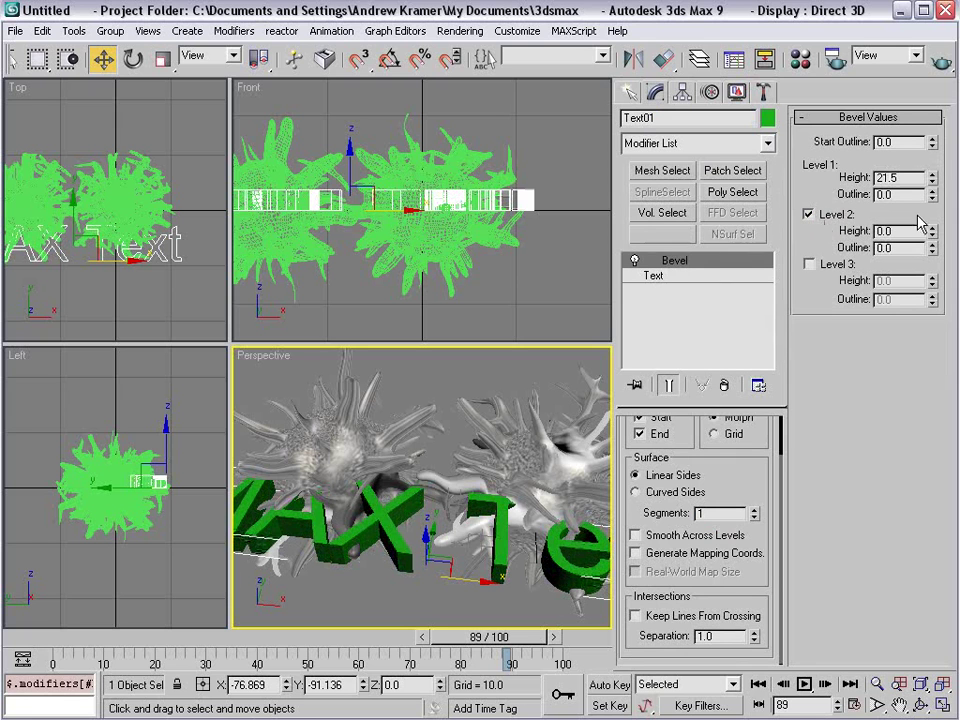
left_click_drag(931, 233, 932, 248)
- Rotate the text 90° on X with angle snap so it stands upright
right_click(441, 531)
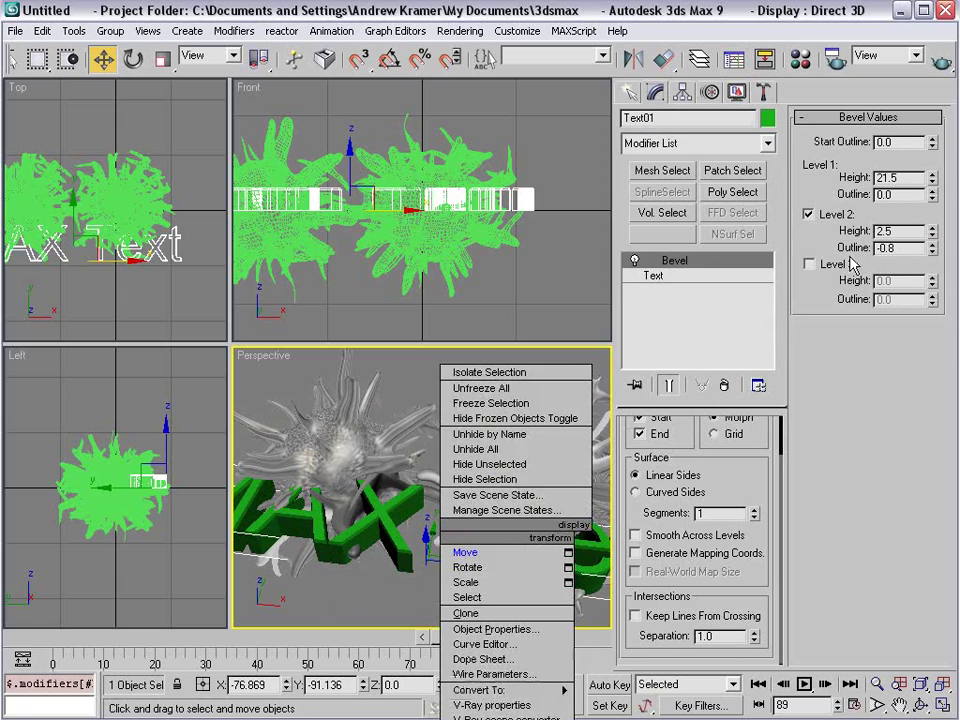
right_click(430, 492)
left_click(514, 538)
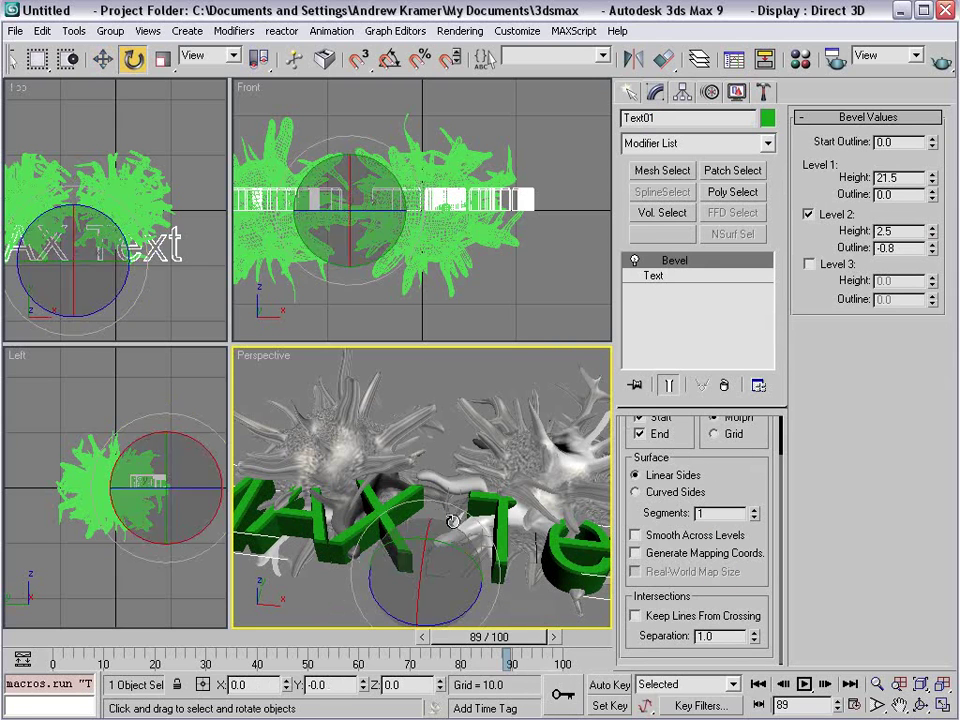
key("a")
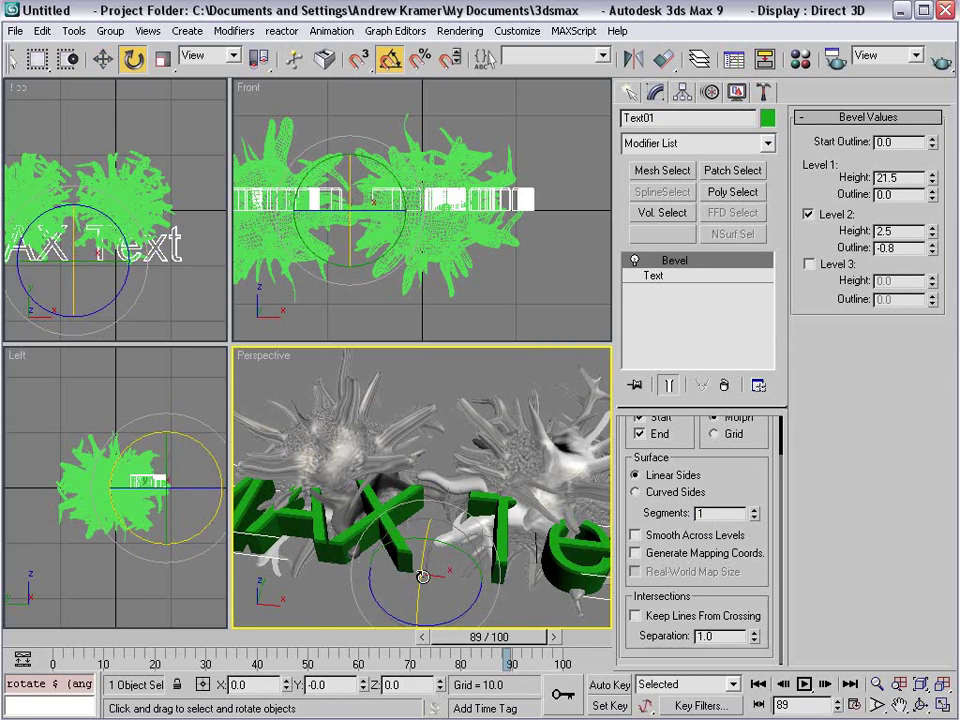
left_click_drag(424, 540, 413, 680)
right_click(440, 560)
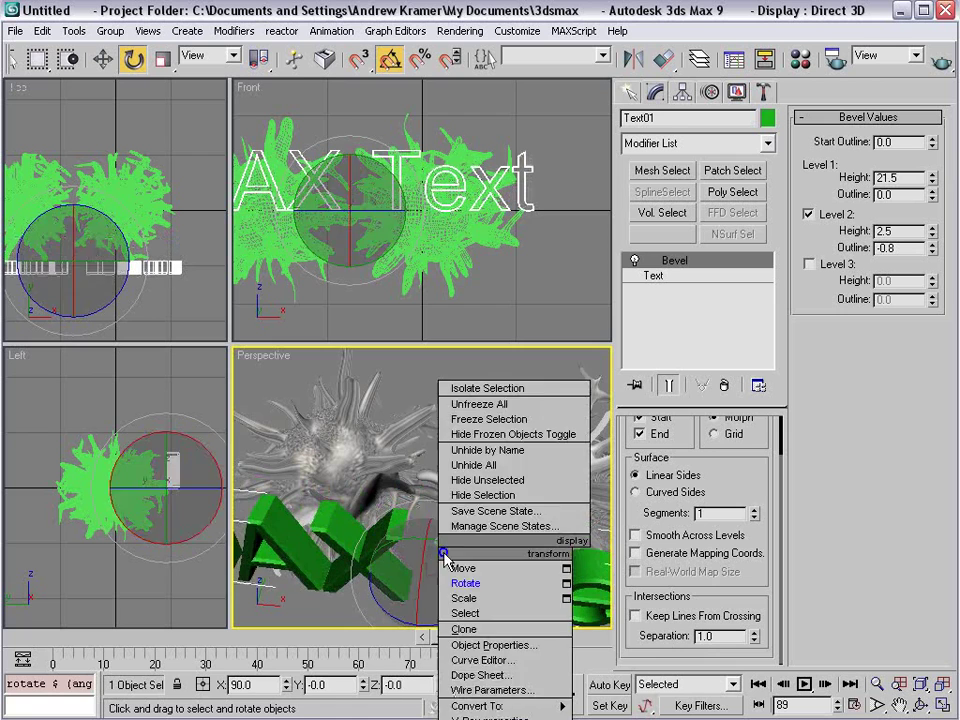
left_click(455, 565)
scroll(450, 560, "down", 5)
middle_click_drag(432, 537, 436, 524)
scroll(428, 528, "up", 2)
scroll(428, 525, "down", 2)
- Create a new material with orange (192,130,64) Self-Illumination colour
key("m")
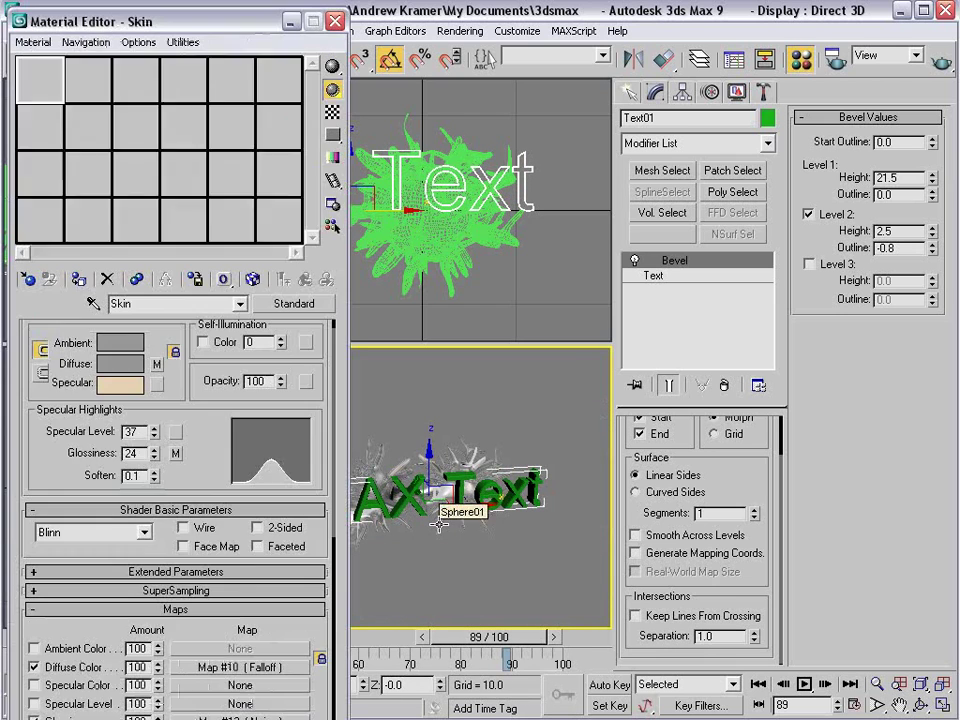
left_click_drag(165, 22, 169, 22)
left_click(100, 90)
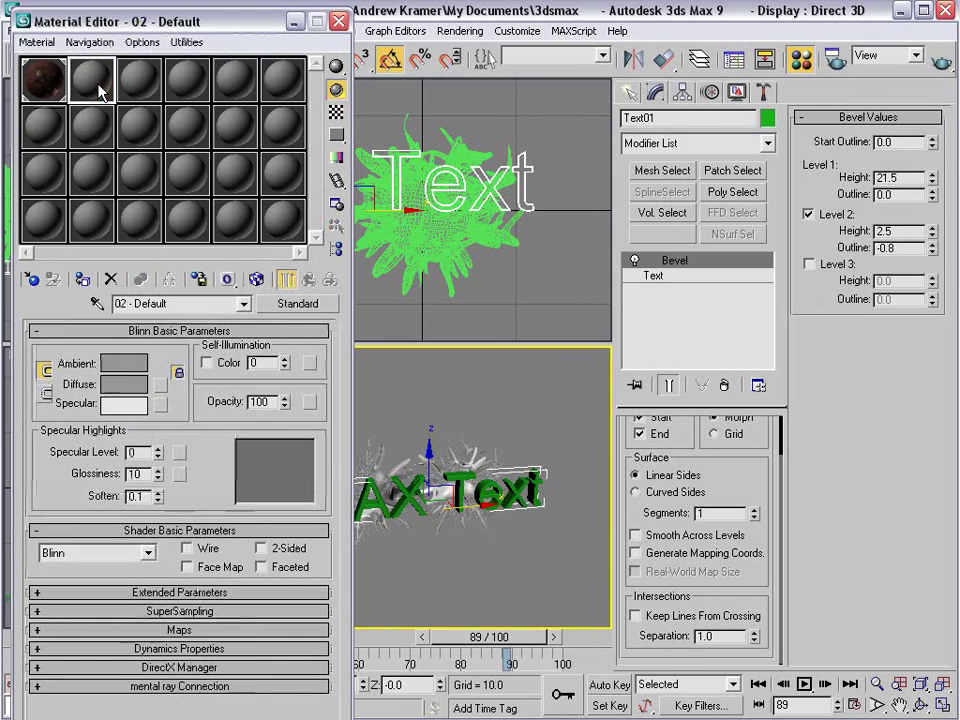
left_click(206, 362)
left_click(270, 362)
left_click_drag(517, 480, 517, 425)
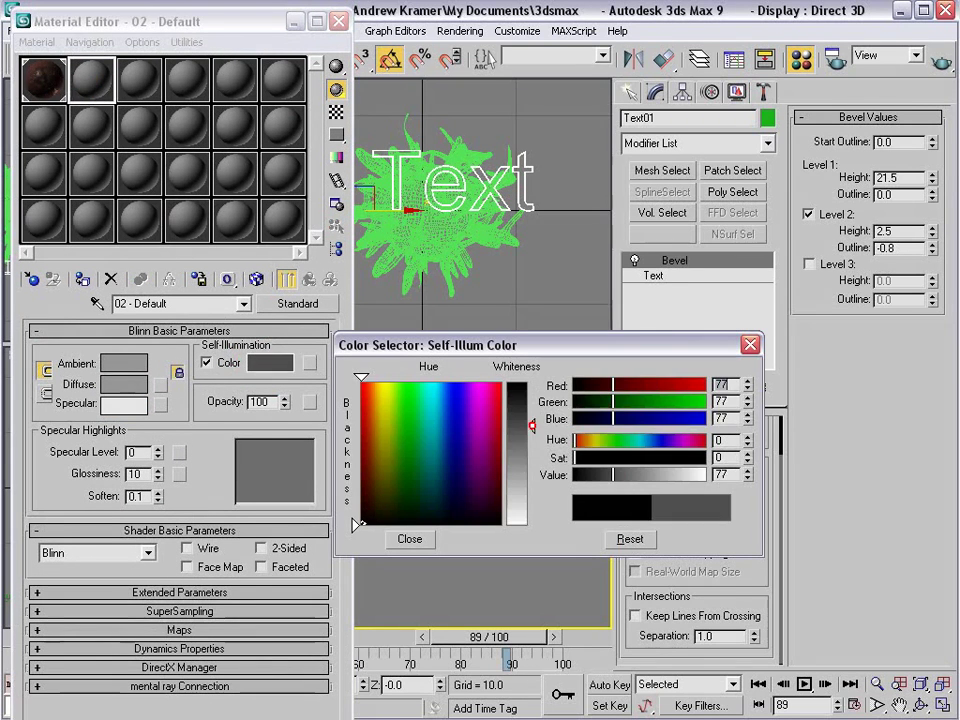
left_click(380, 408)
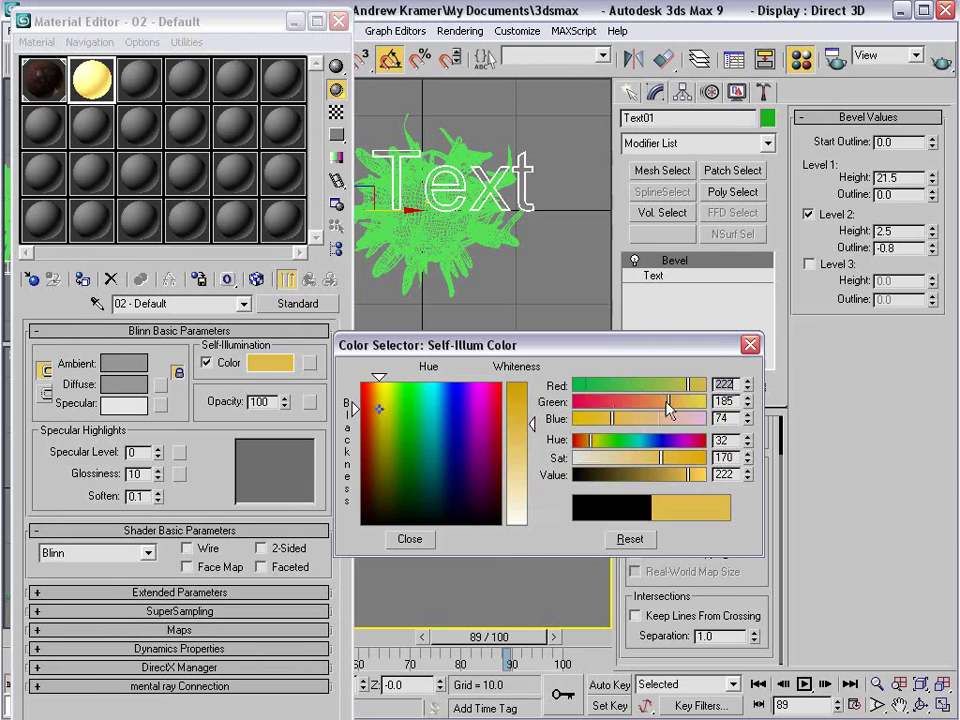
left_click_drag(668, 410, 652, 403)
left_click_drag(664, 476, 672, 476)
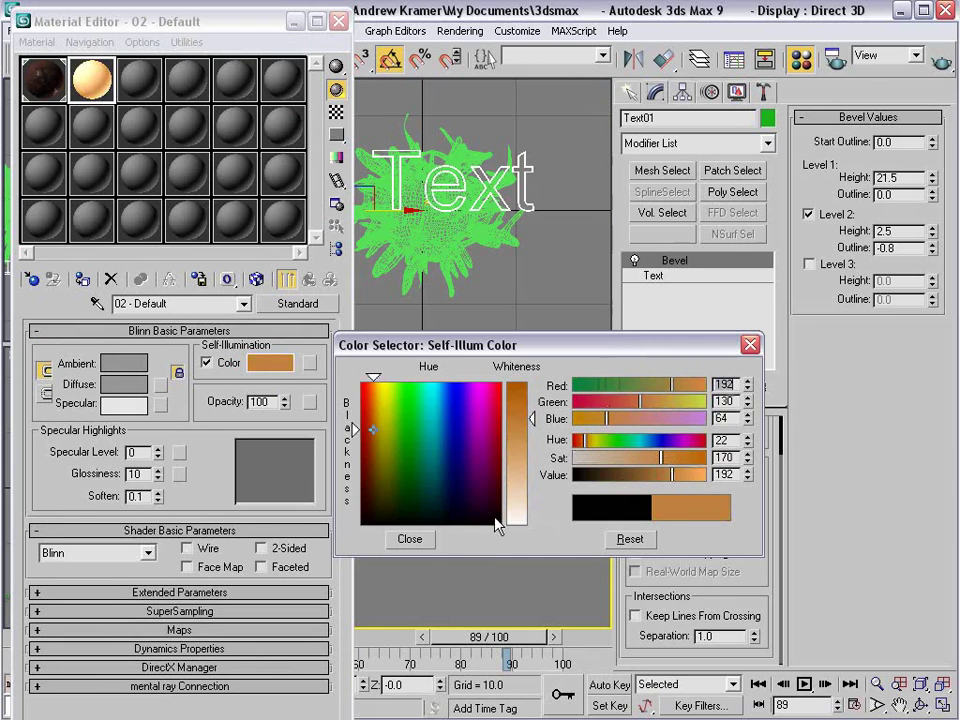
left_click(409, 539)
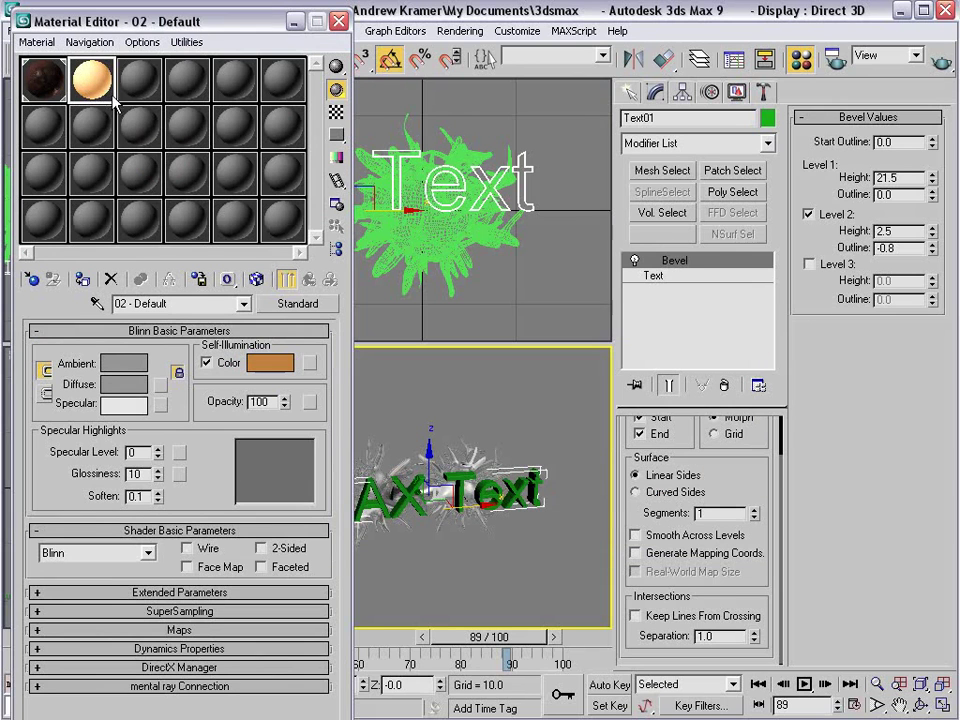
- Apply the orange material to Text01 and scale the text to 58%
middle_click_drag(527, 500, 460, 510, "alt")
right_click(550, 520)
left_click(455, 549)
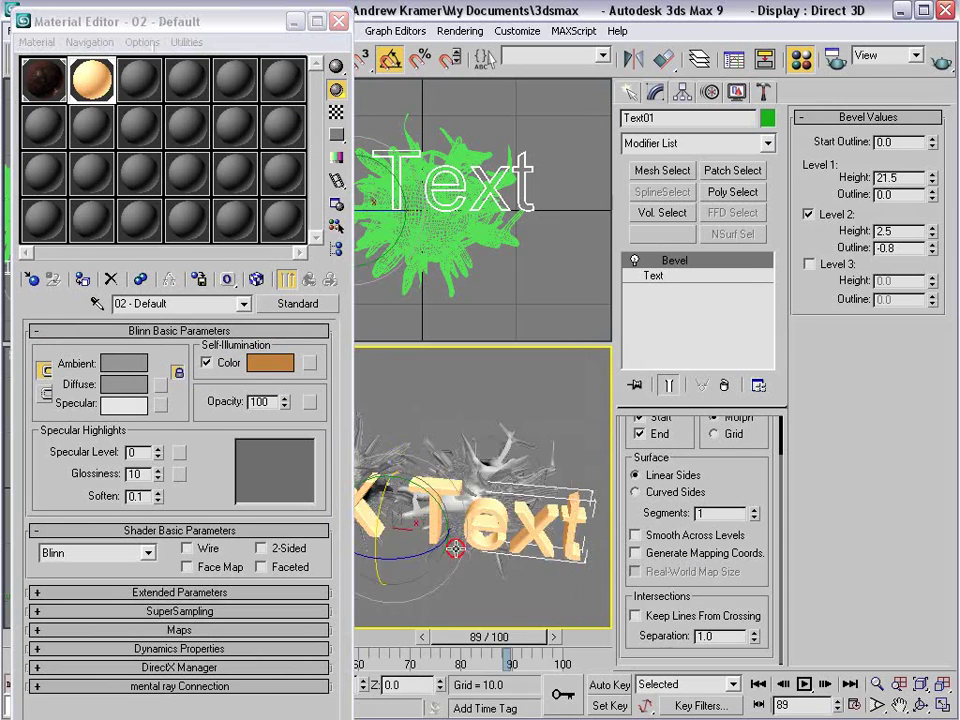
right_click(396, 549)
left_click(418, 593)
left_click_drag(428, 563, 371, 578)
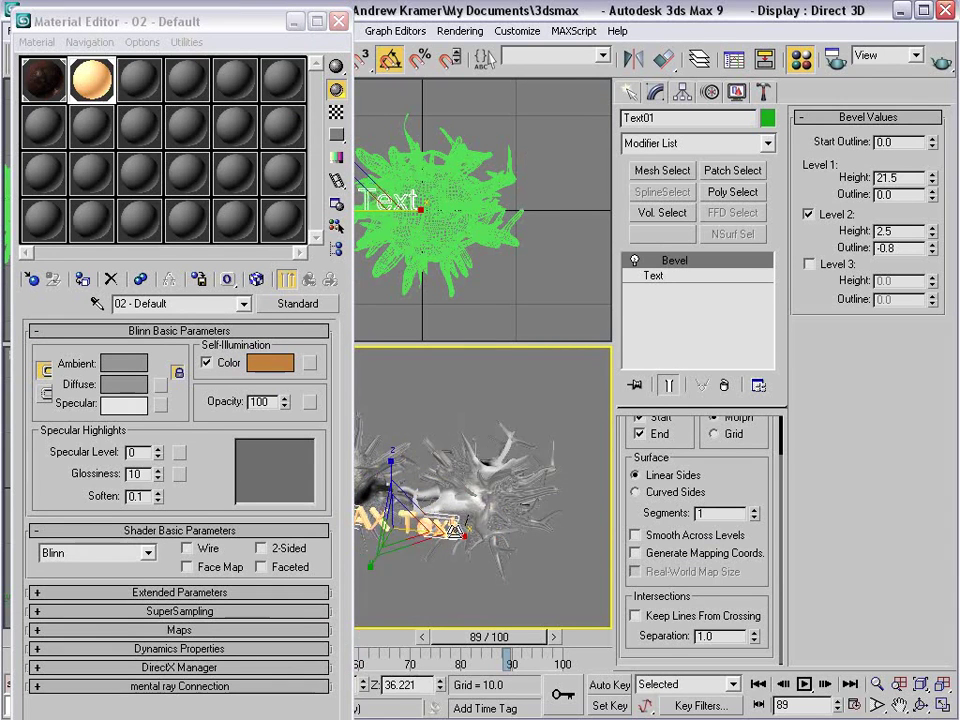
- Frame the text and creatures in the perspective view and render
mouse_move(480, 470)
middle_mouse_down("alt")
mouse_move(495, 465)
mouse_move(507, 422)
mouse_move(490, 480)
middle_mouse_up("alt")
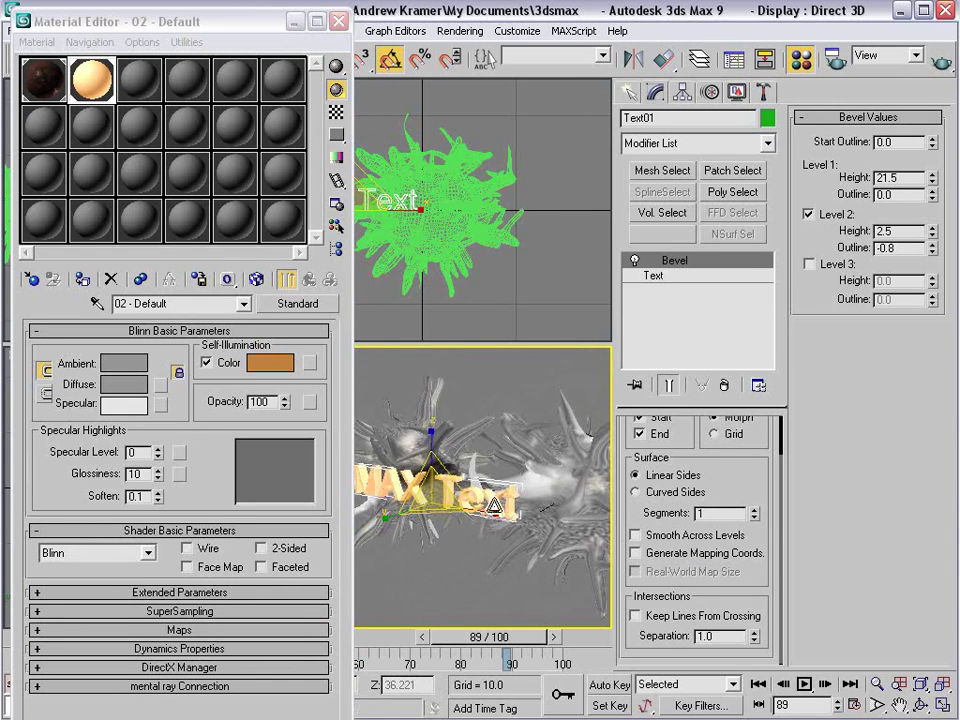
right_click(467, 500)
left_click(488, 514)
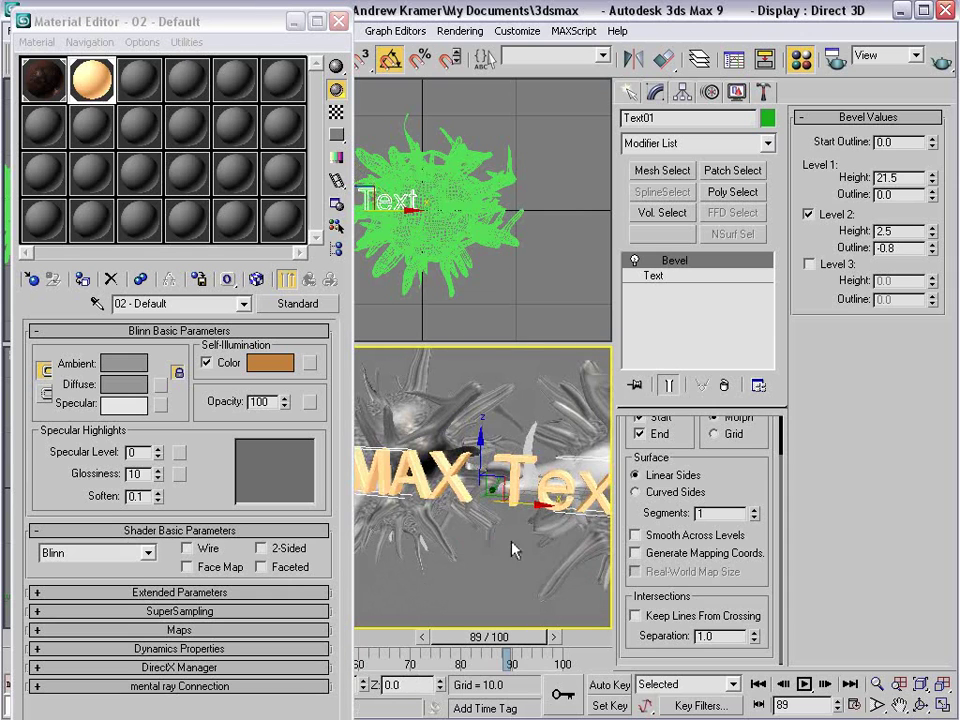
middle_click_drag(512, 550, 413, 510, "alt")
key("shift+q")
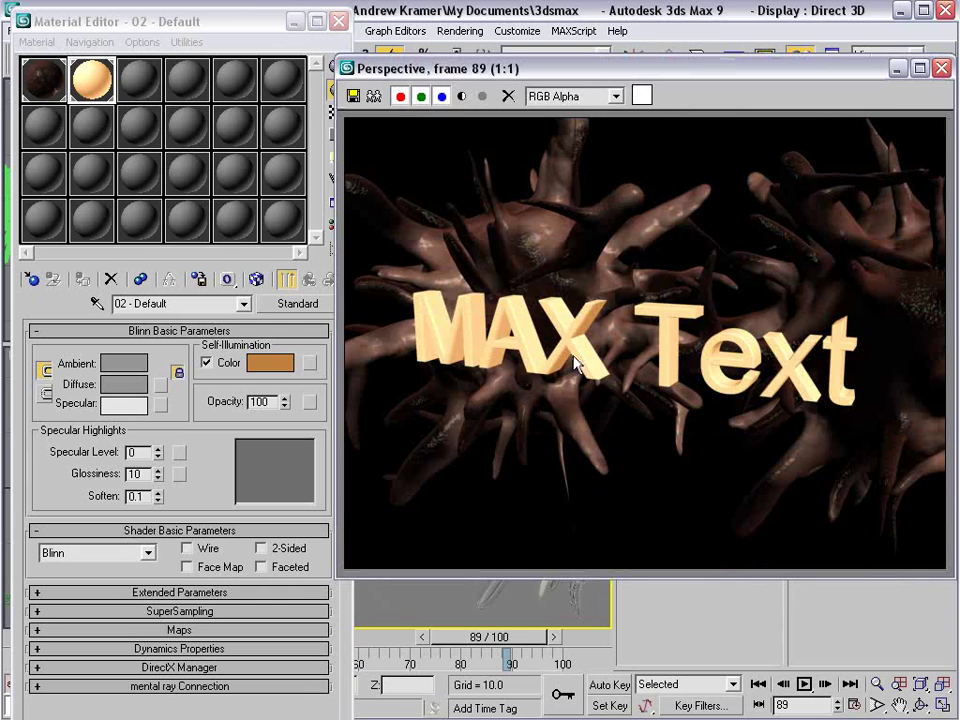
- Close the rendered frame window and the Material Editor, leaving the four viewports visible
left_click(941, 67)
left_click(338, 21)
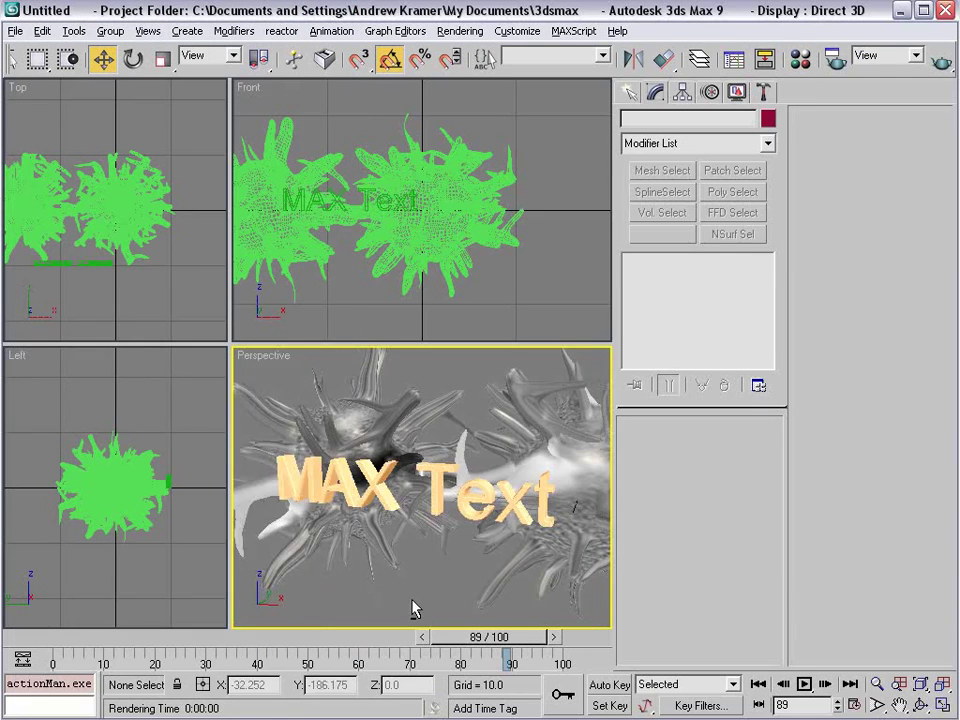